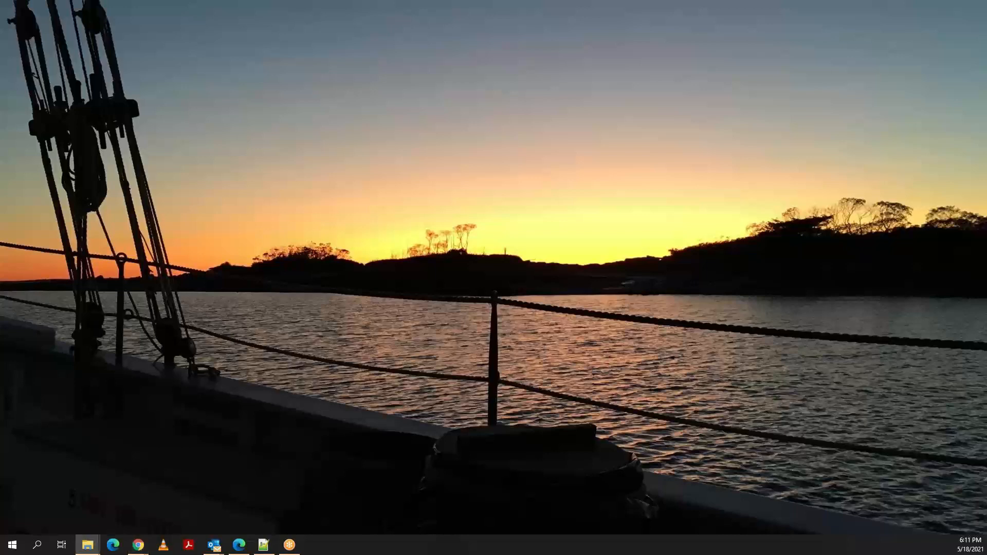
Browse the Network location in File Explorer and open the web interface of the MX-400KS PSTest device.
left_click_drag(0, 95, 283, 59)
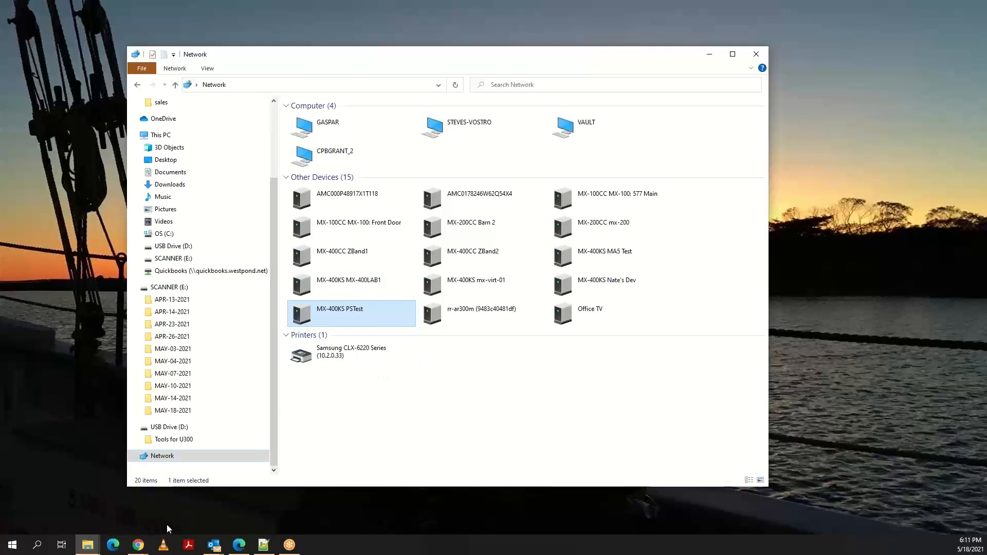
left_click(163, 456)
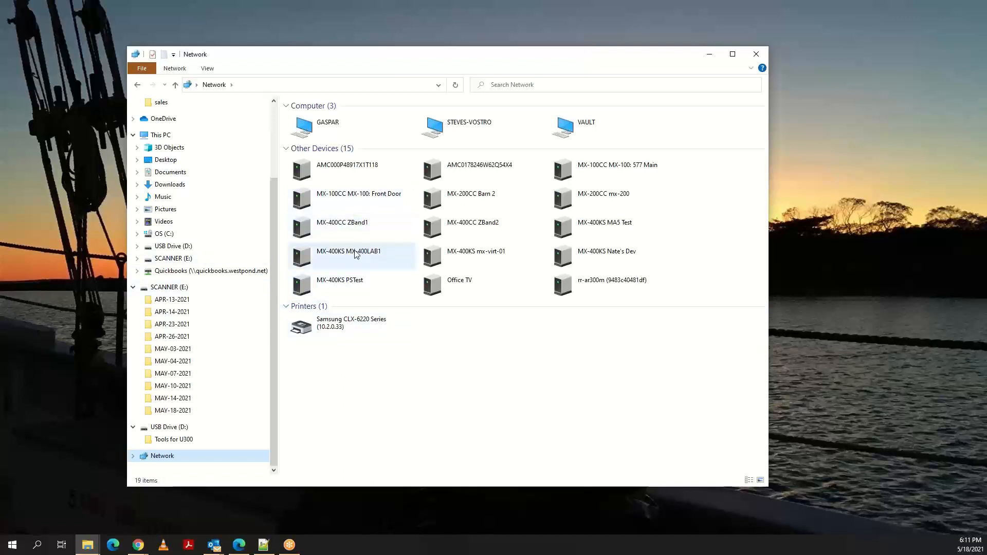
double_click(334, 284)
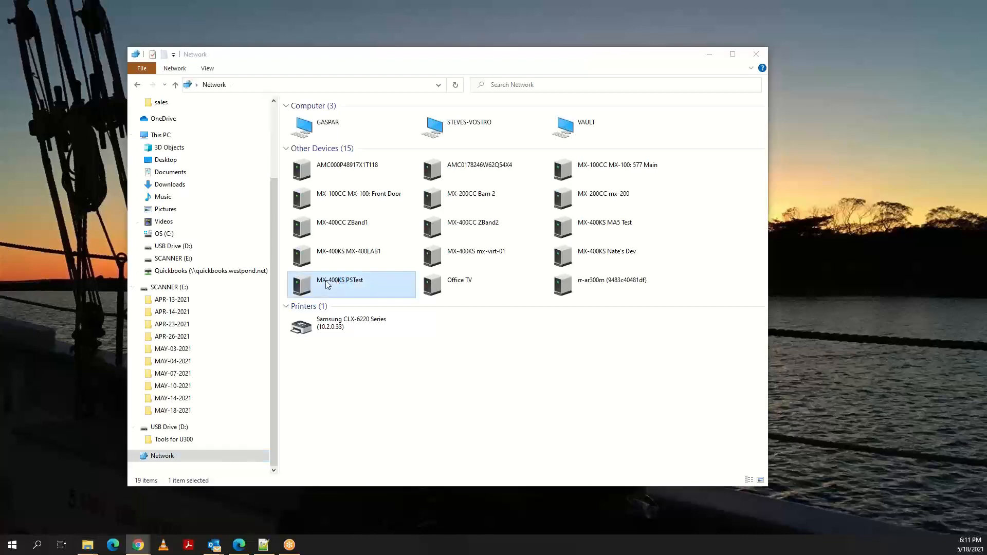
left_click_drag(0, 27, 490, 21)
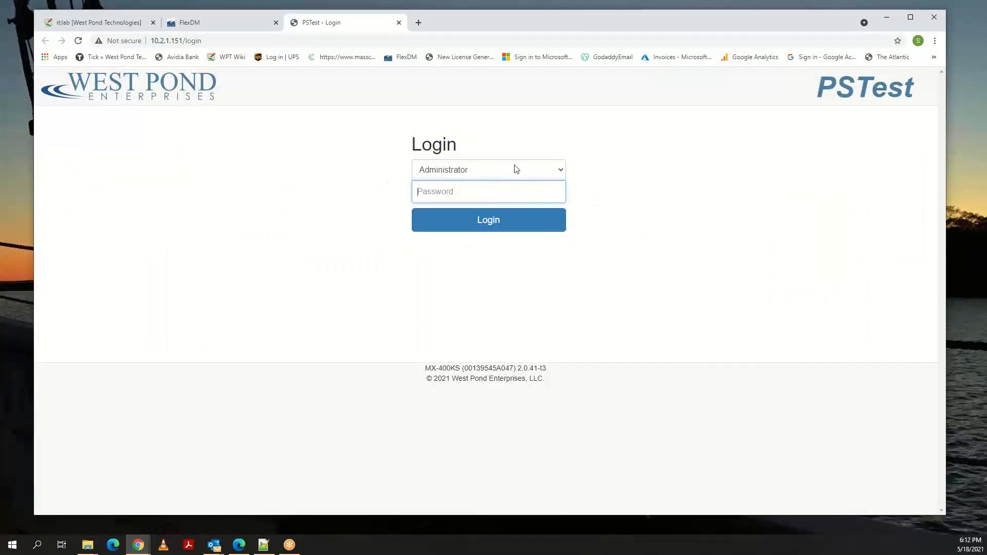
Log in to the PSTest device as Administrator, entering the account password.
left_click(560, 170)
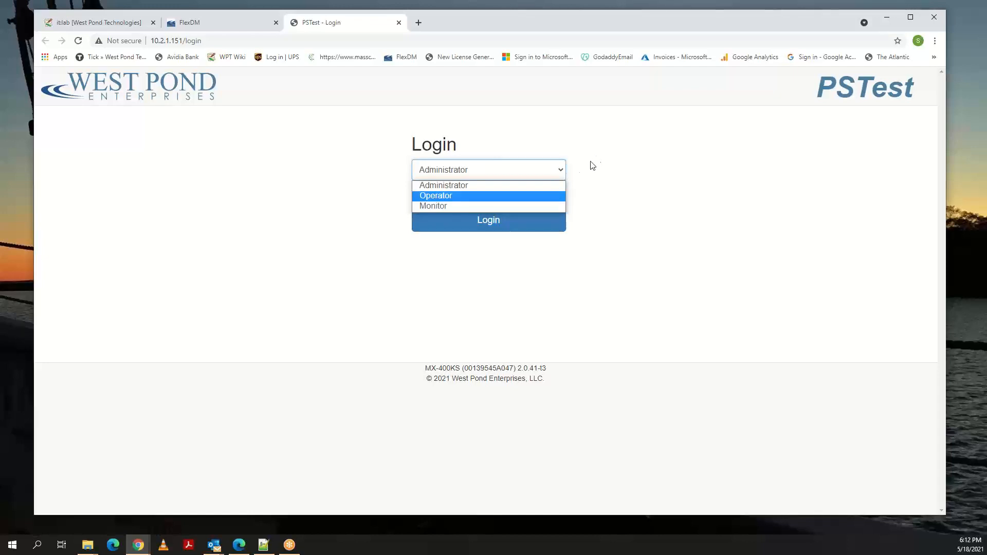
left_click(555, 189)
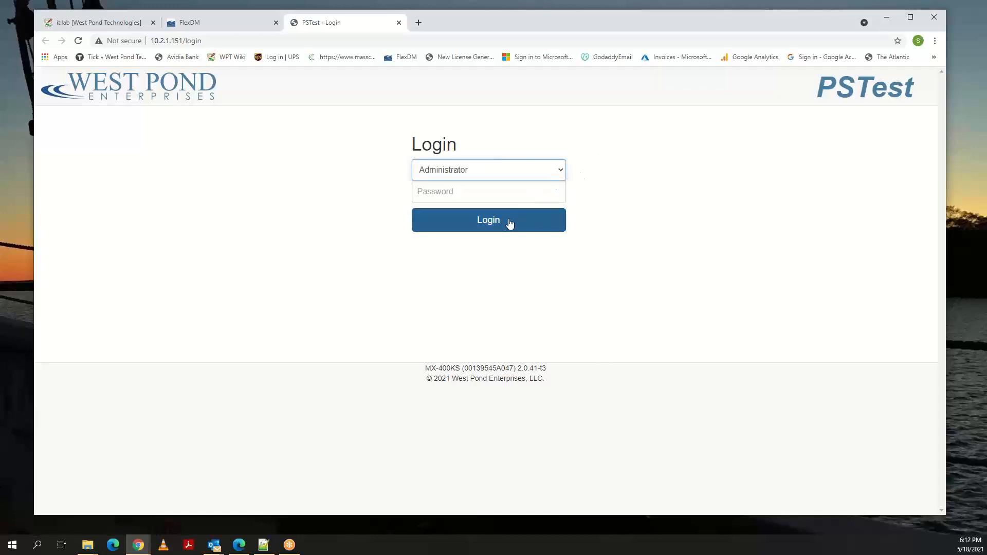
left_click(488, 188)
type("***")
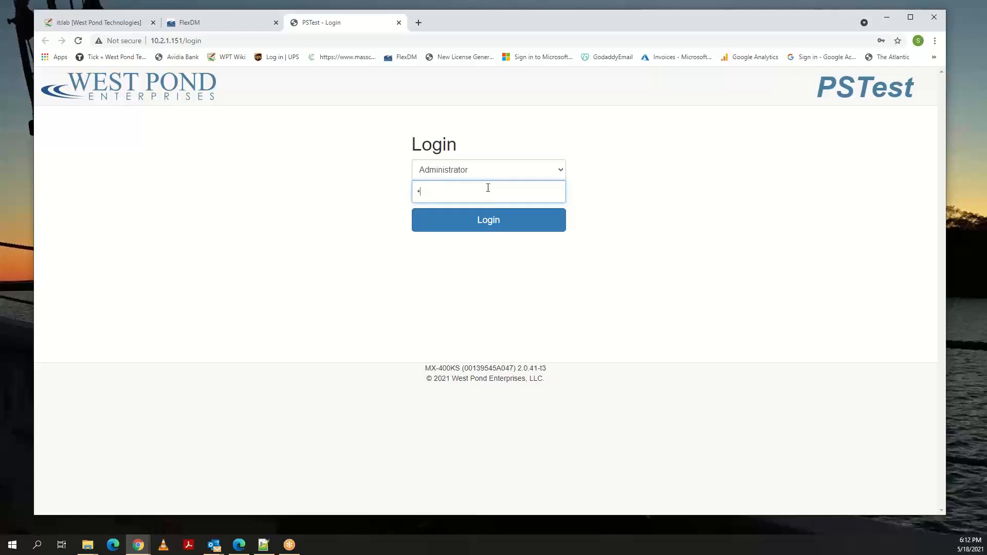
type("**")
left_click(486, 221)
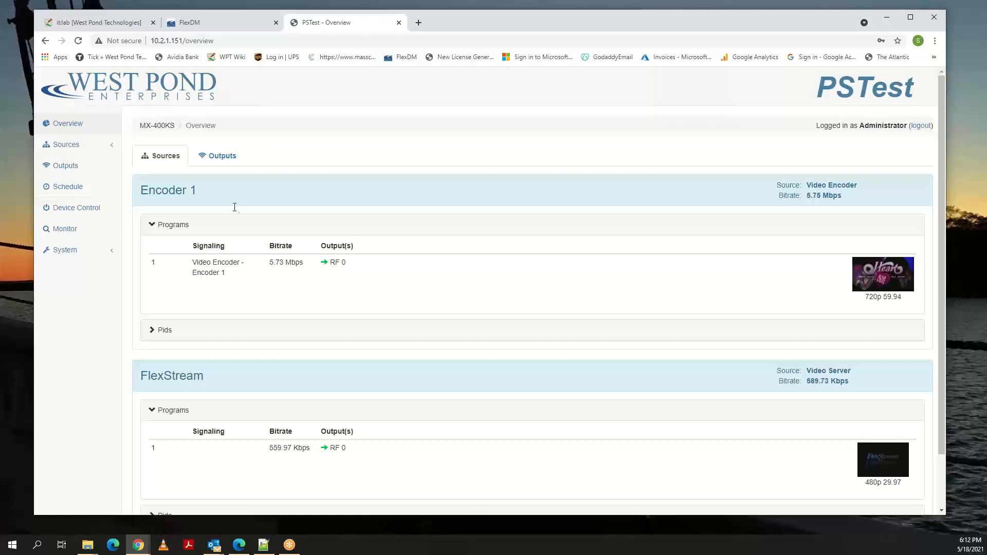
Switch to File Explorer to review the devices on the network, and minimize its window.
left_click(88, 545)
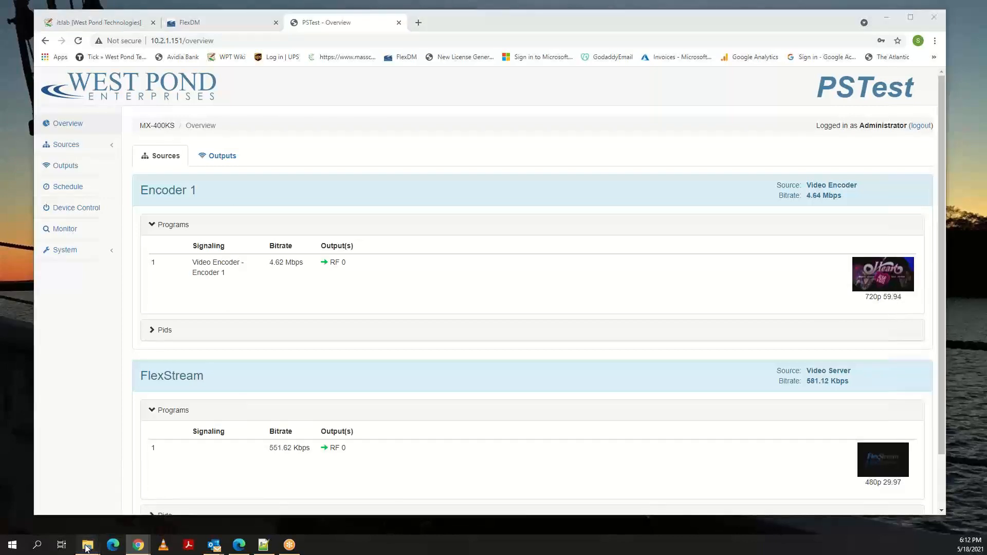
left_click(166, 516)
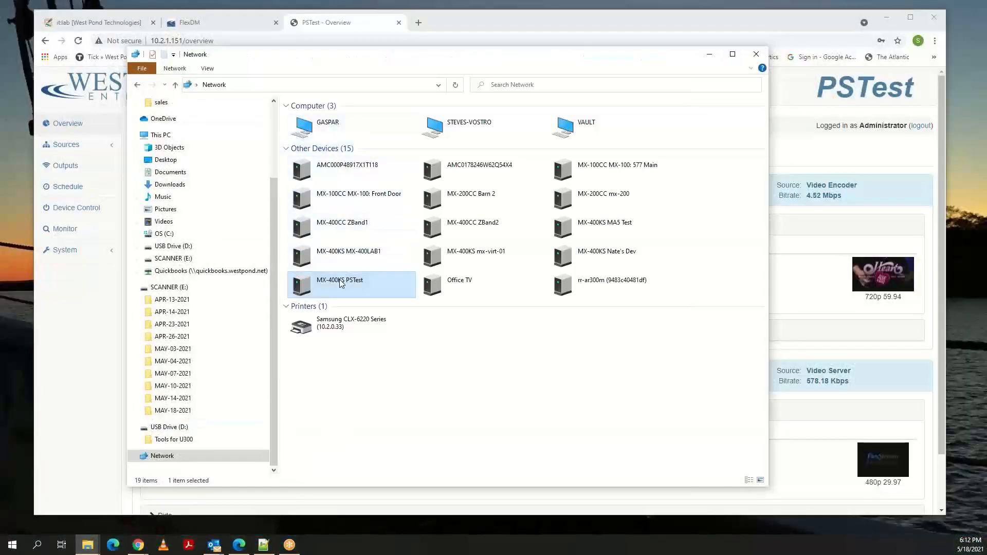
left_click(708, 58)
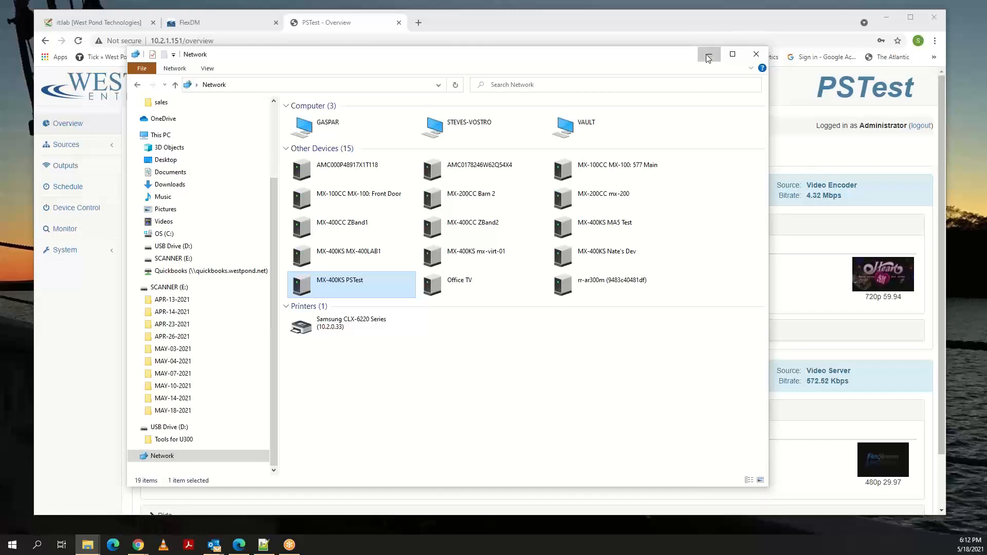
Switch to the flexdm.net login page and sign in to FlexDM with the prefilled credentials.
left_click(204, 22)
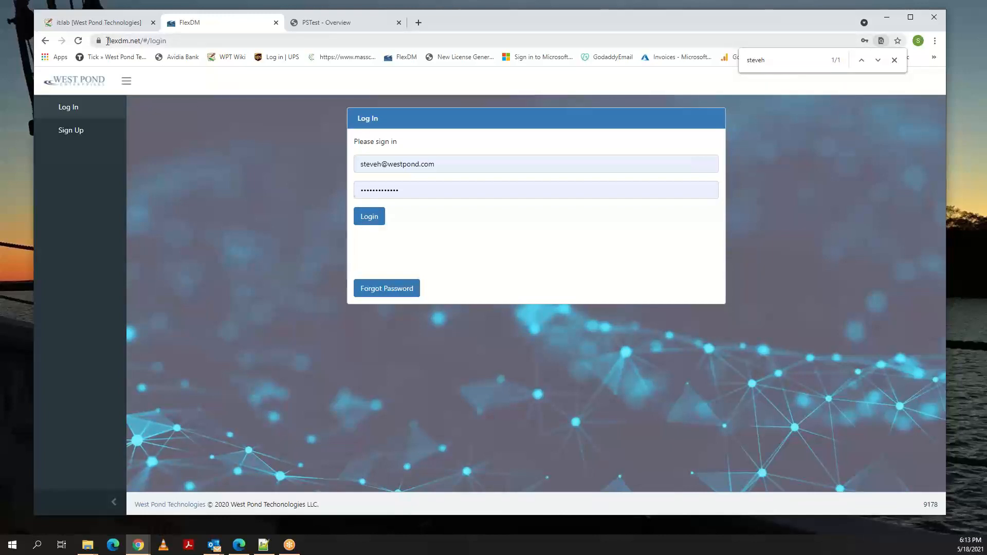
left_click_drag(108, 40, 142, 43)
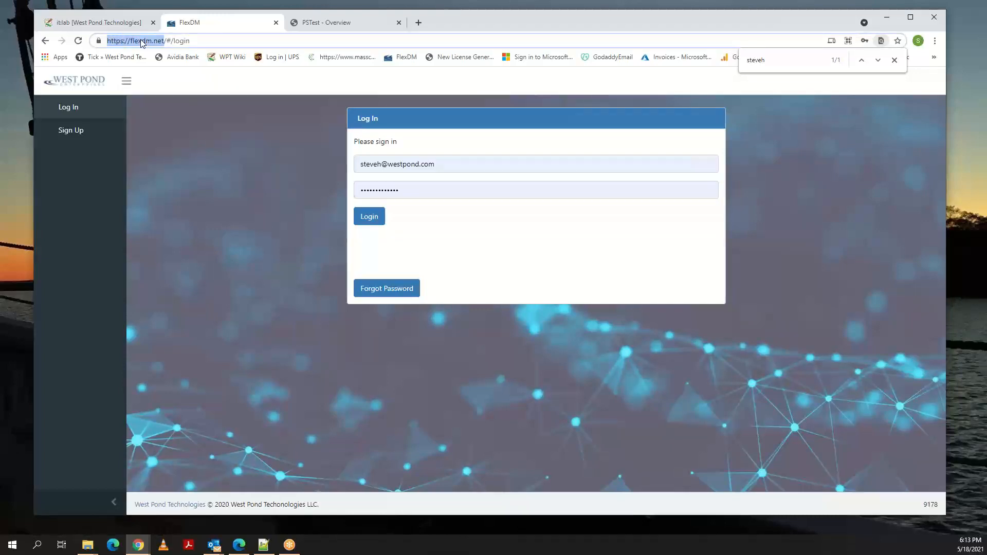
left_click(243, 43)
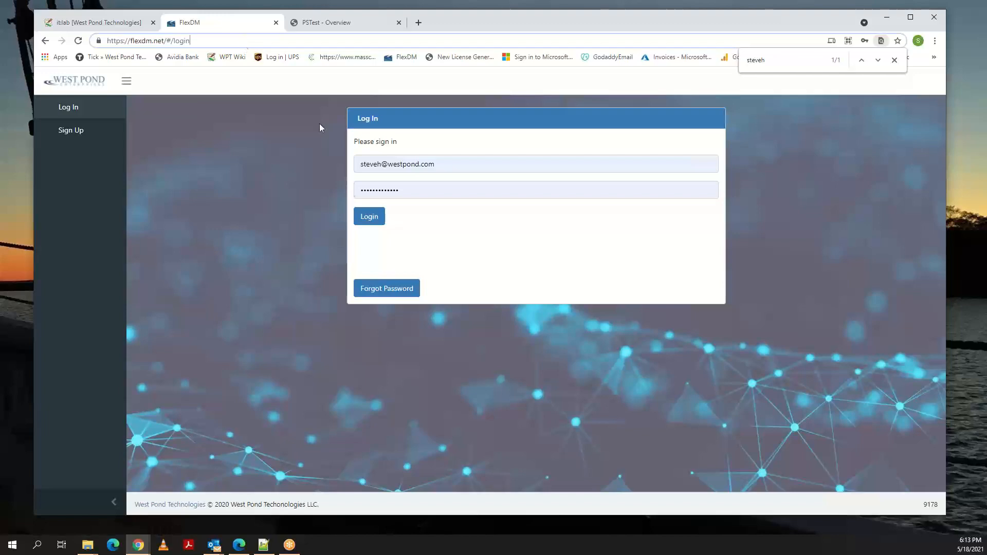
left_click(374, 221)
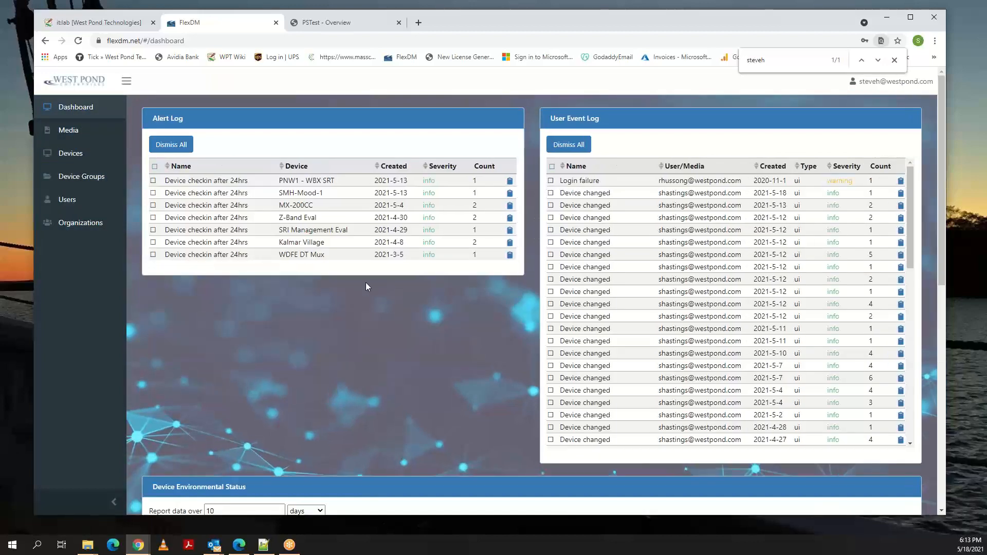
Examine the FlexDM dashboard's alert log, user event log, device environmental status table and CPU temperature graph.
scroll(366, 284, "down", 1)
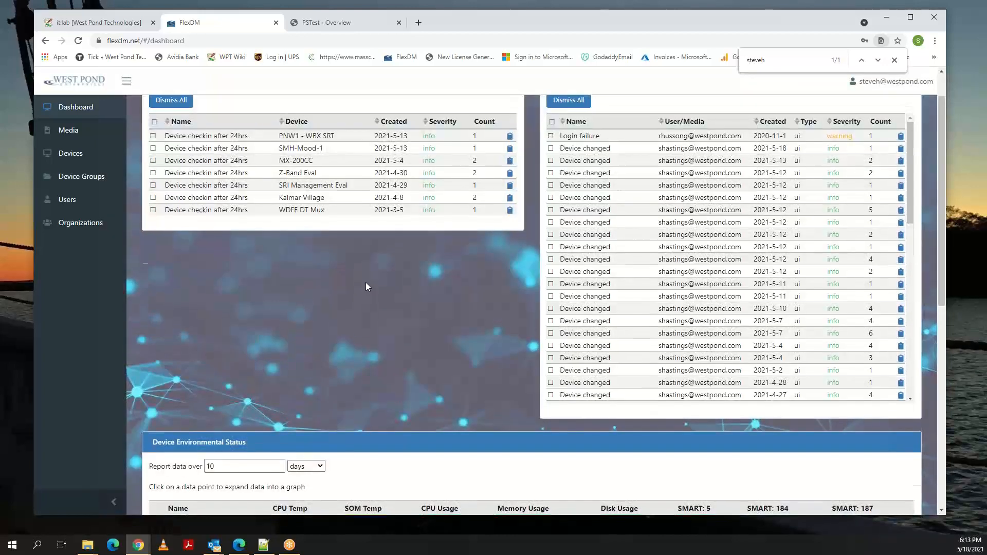
scroll(365, 286, "up", 1)
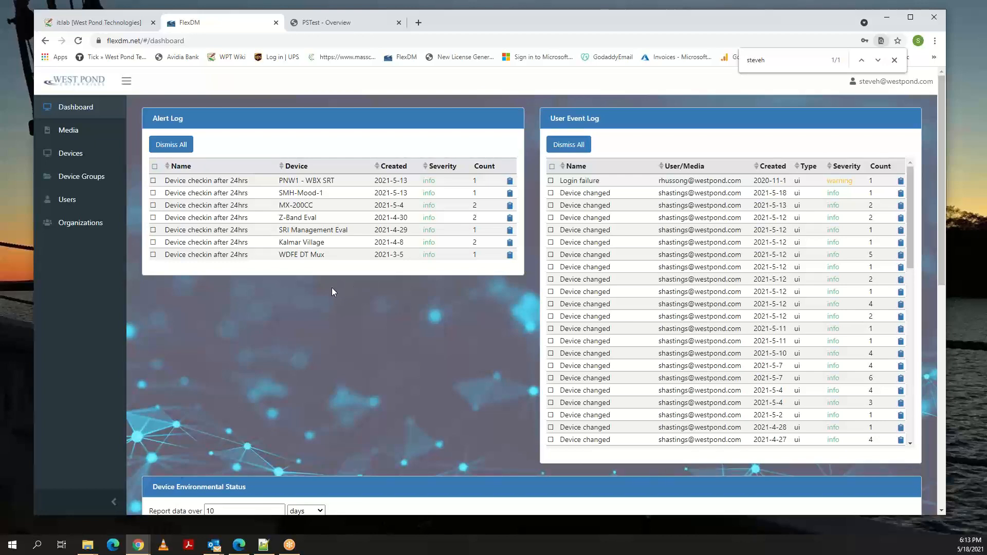
scroll(331, 291, "down", 3)
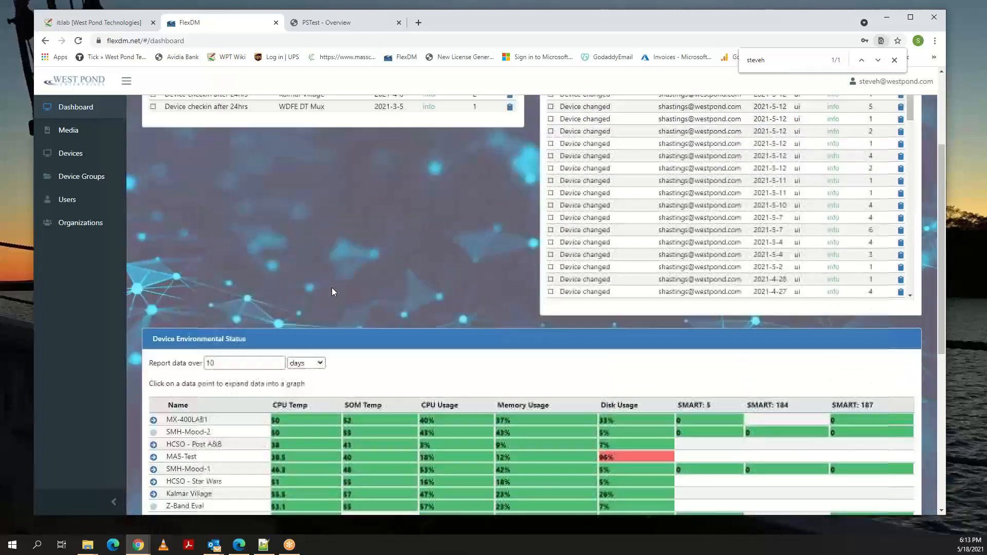
scroll(331, 288, "down", 2)
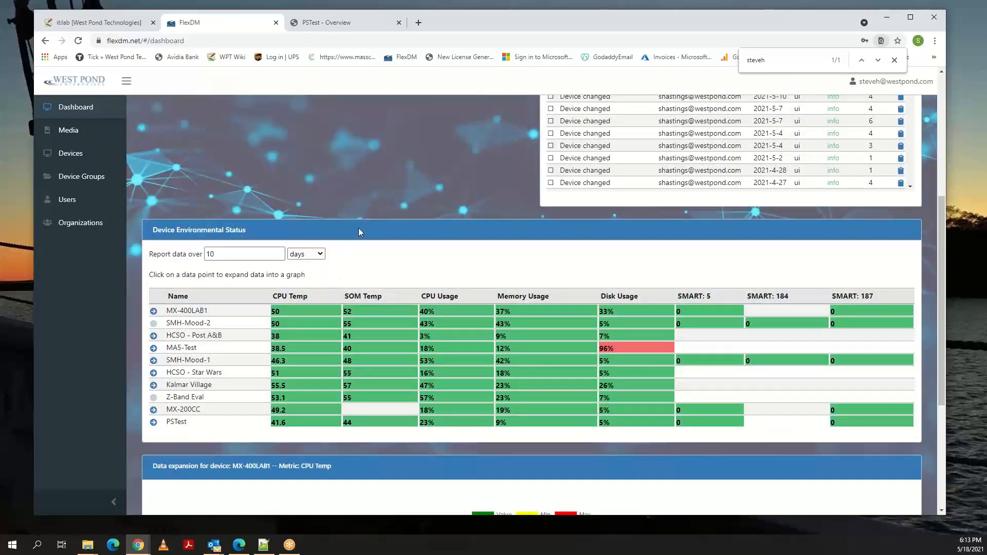
scroll(359, 228, "down", 3)
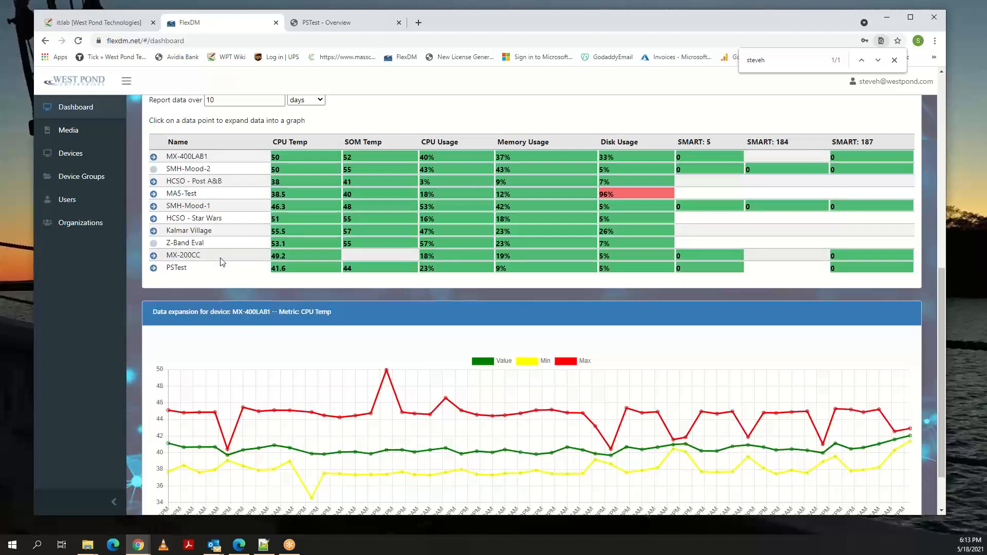
scroll(266, 294, "up", 1)
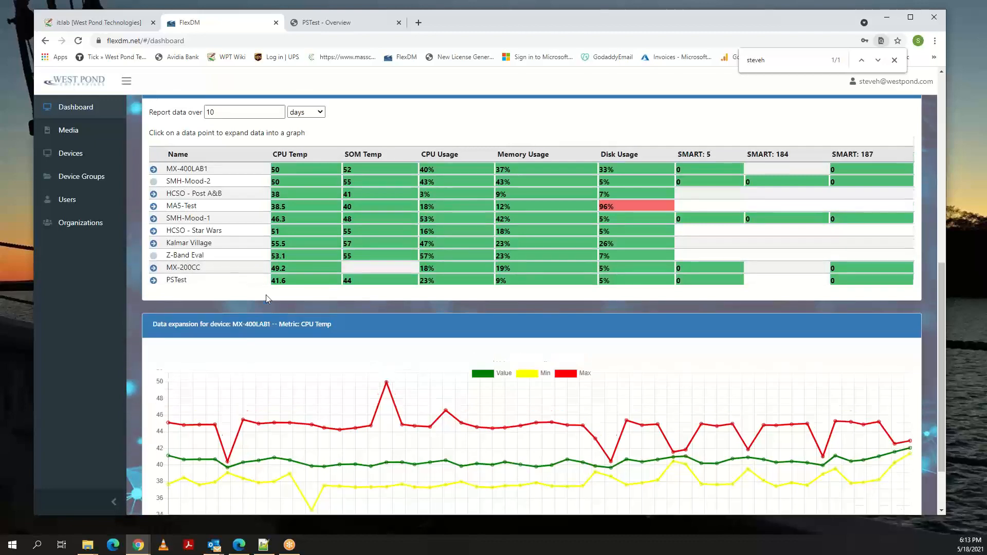
scroll(405, 436, "down", 1)
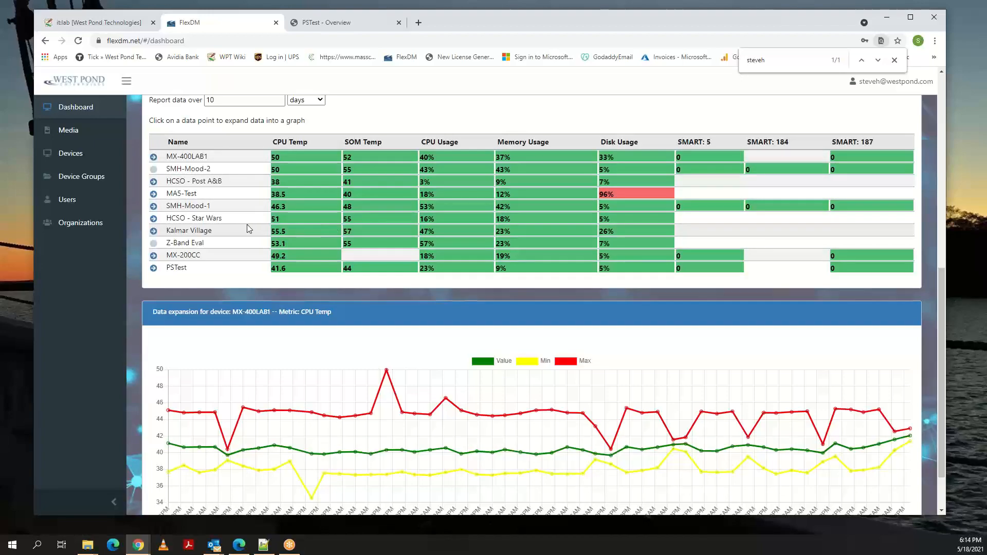
scroll(247, 224, "up", 3)
scroll(248, 225, "up", 5)
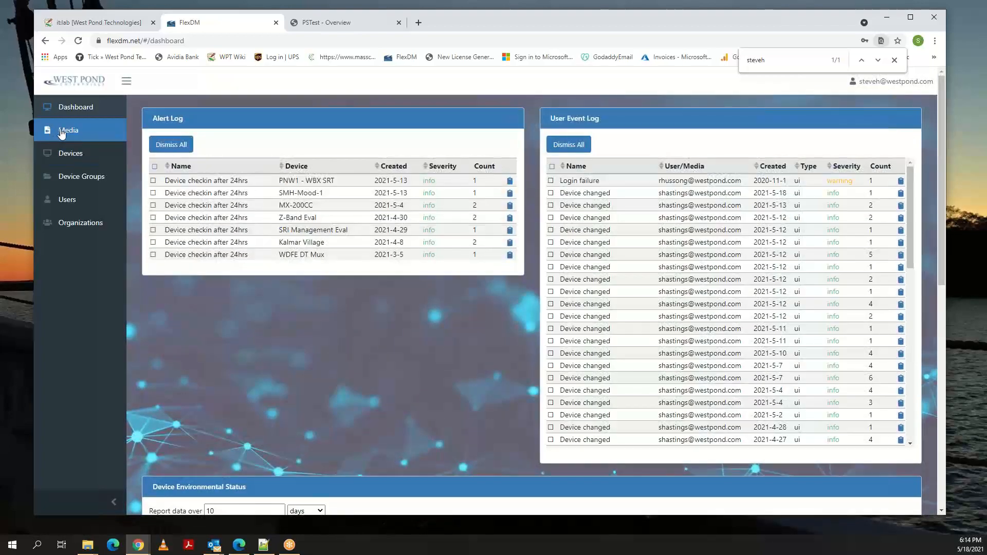
scroll(242, 322, "down", 9)
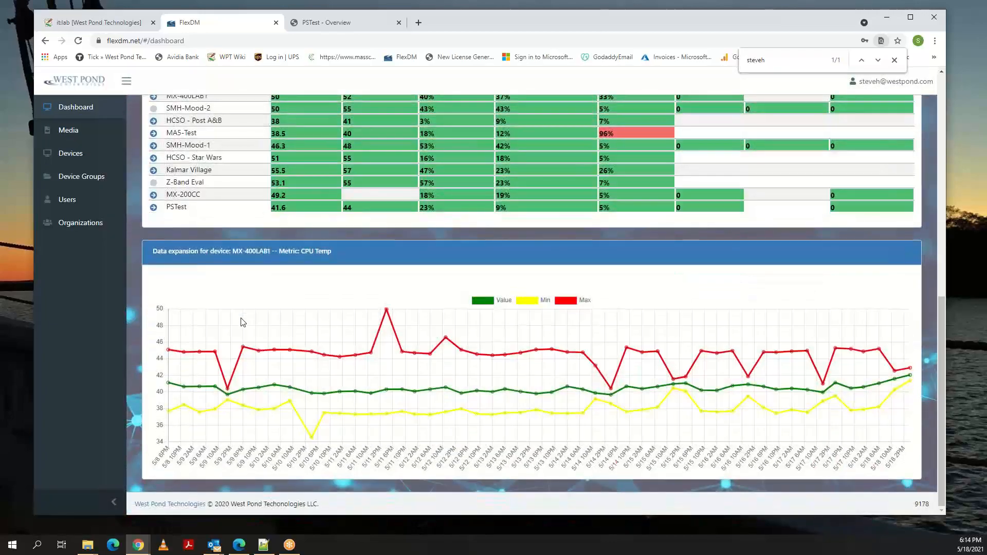
scroll(241, 318, "up", 9)
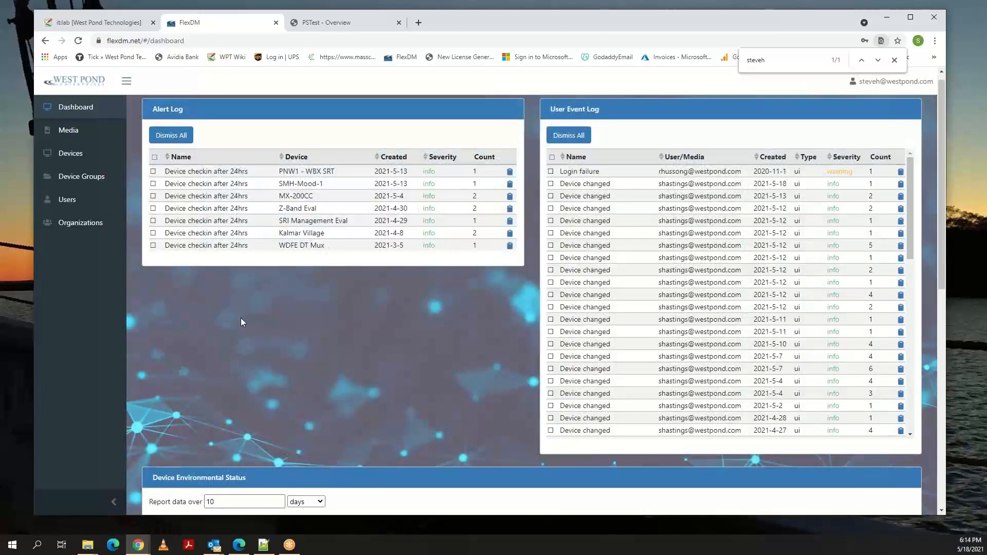
Open the FlexDM Devices list, locate the PSTest lab system and launch its remote management page.
left_click(67, 159)
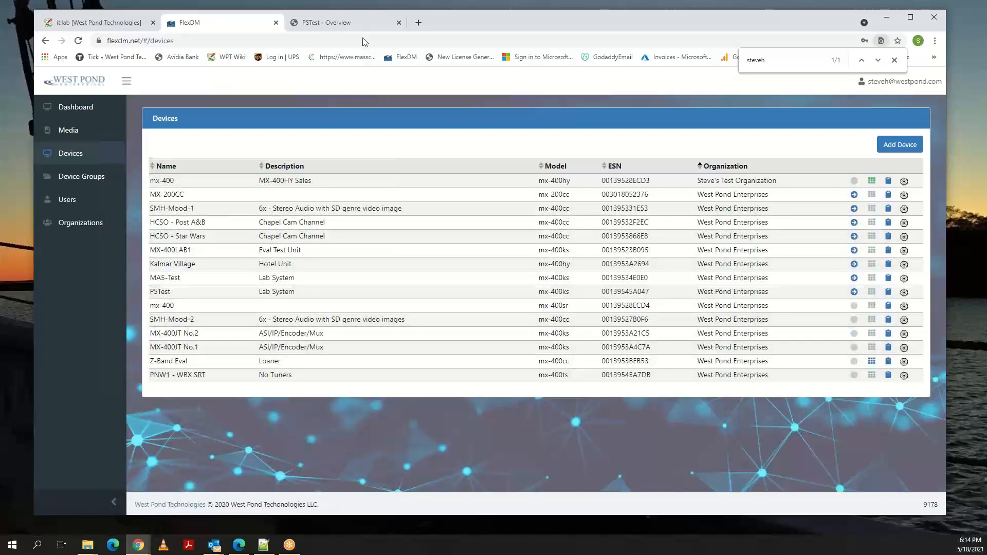
left_click(305, 24)
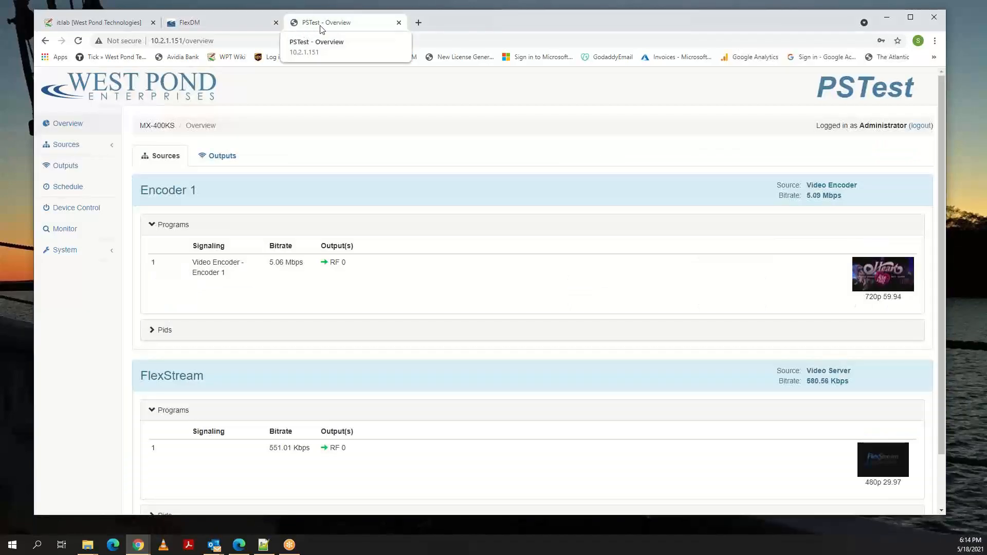
left_click(228, 28)
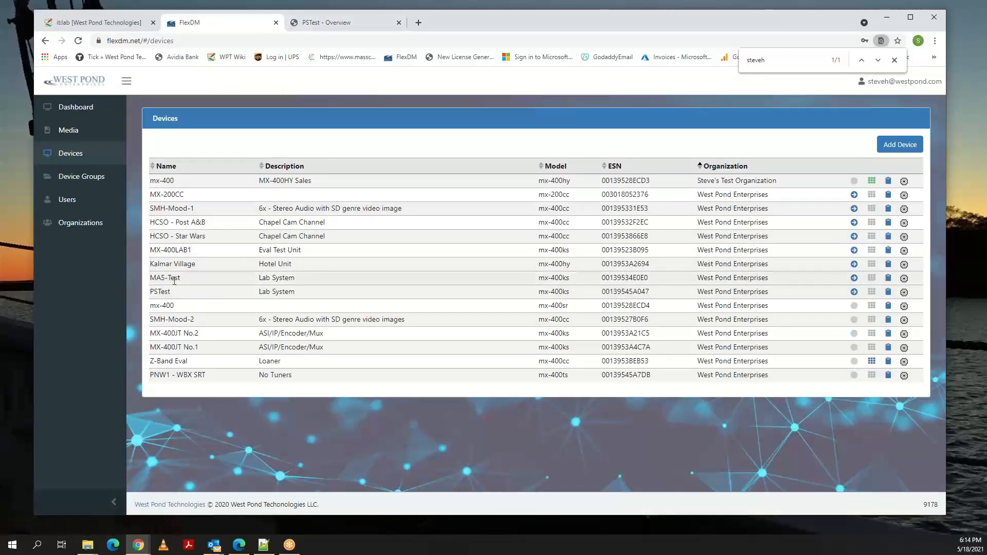
left_click_drag(172, 292, 194, 293)
left_click(203, 294)
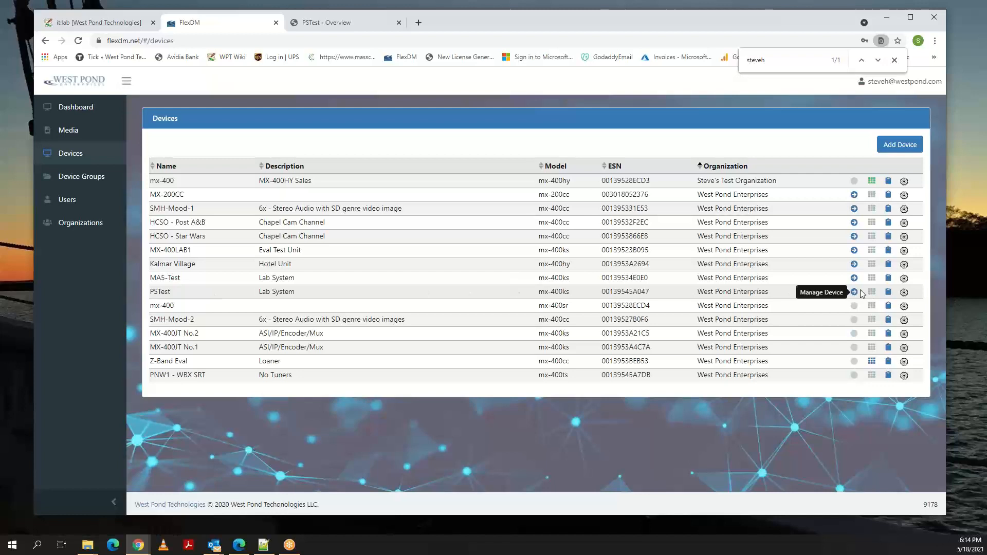
mouse_move(890, 293)
left_click(854, 292)
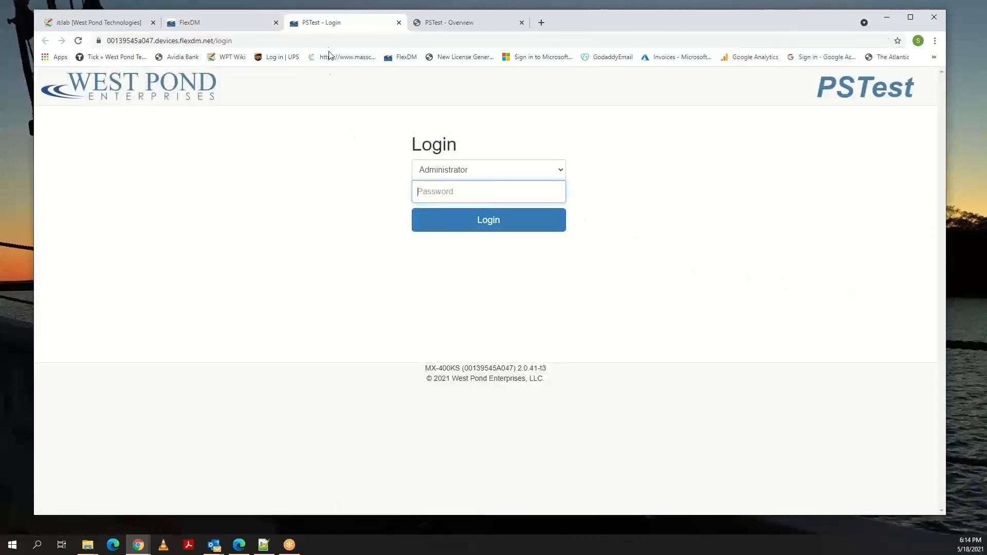
Log in to the remote PSTest page as Administrator with the account password, and dismiss the offer to save it.
left_click(450, 191)
type("•••••")
key("Return")
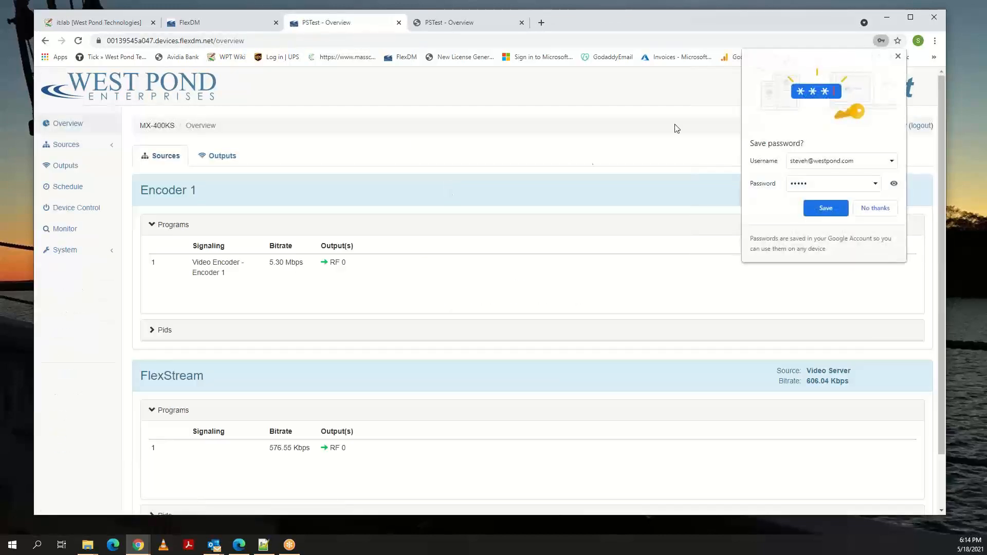
left_click(898, 57)
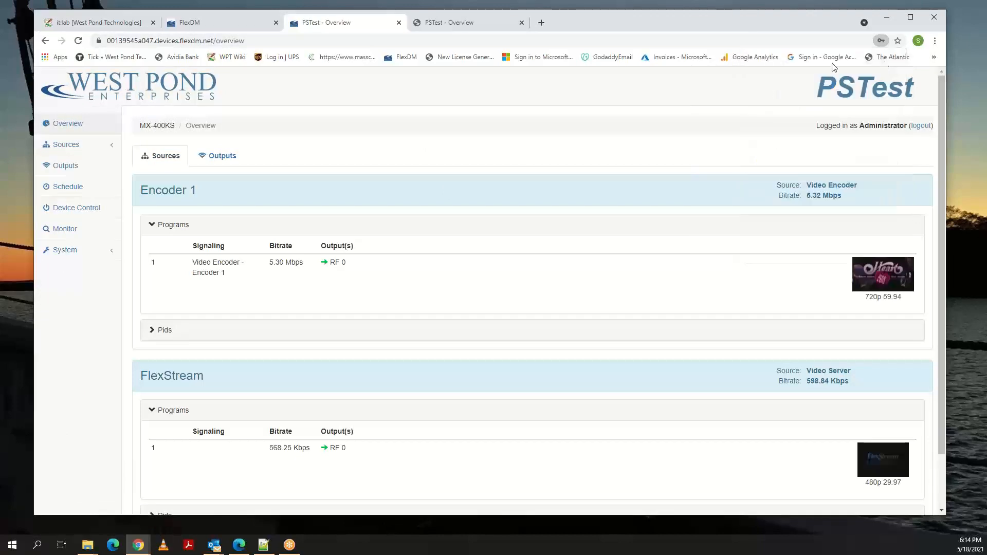
Compare the PSTest overview opened over the local network with the one opened through FlexDM, revisiting the Devices list.
left_click(474, 17)
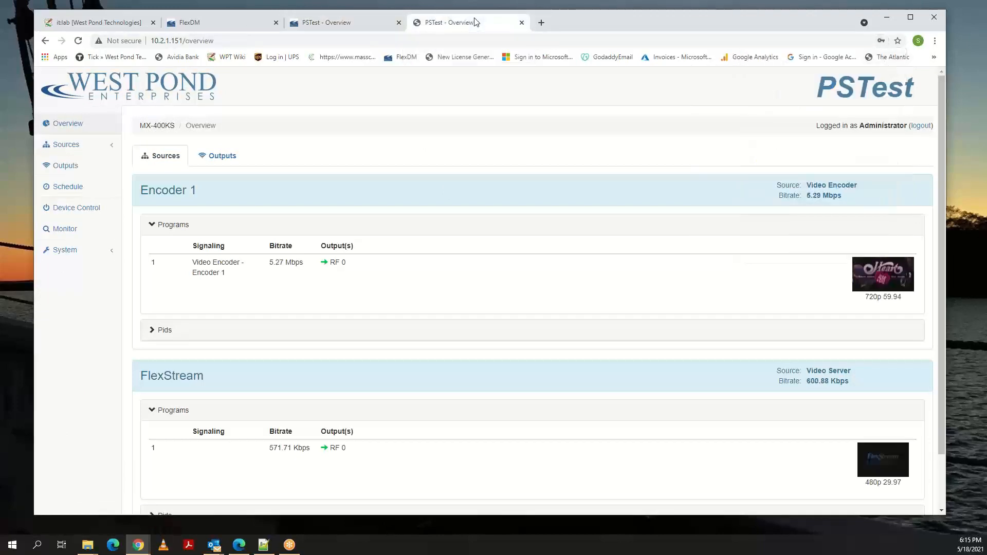
left_click(372, 23)
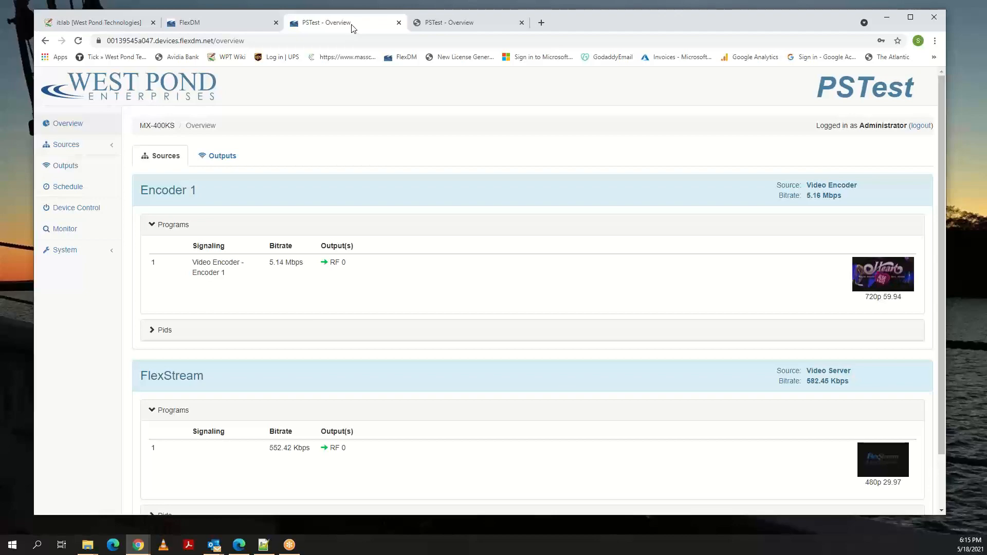
left_click(259, 24)
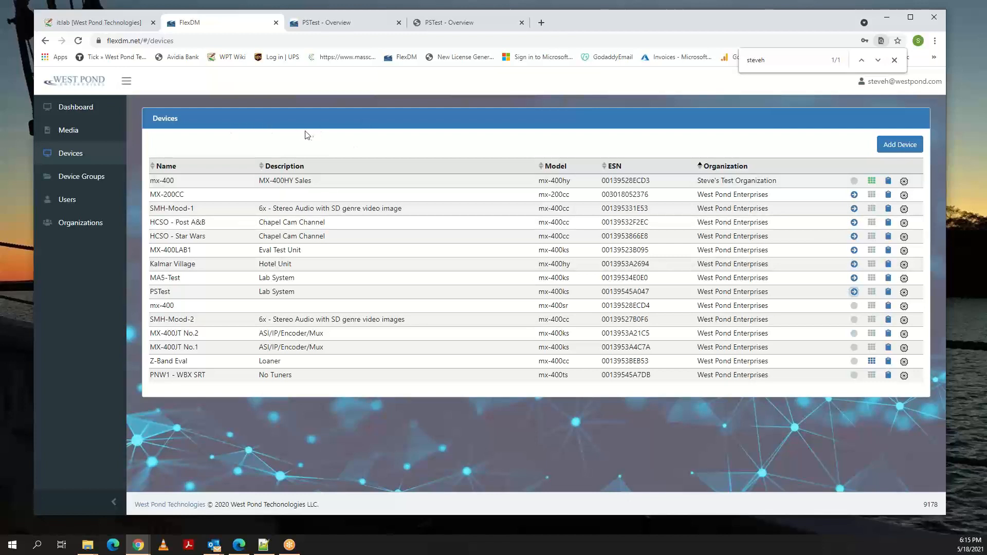
left_click(325, 23)
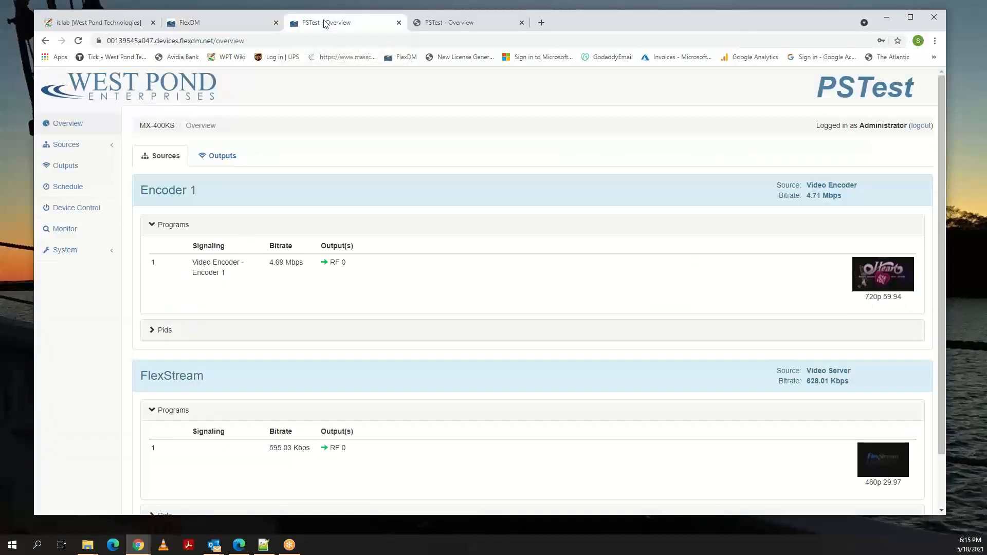
Close the remotely opened PSTest page and point out the local network address of the remaining PSTest overview.
left_click(399, 23)
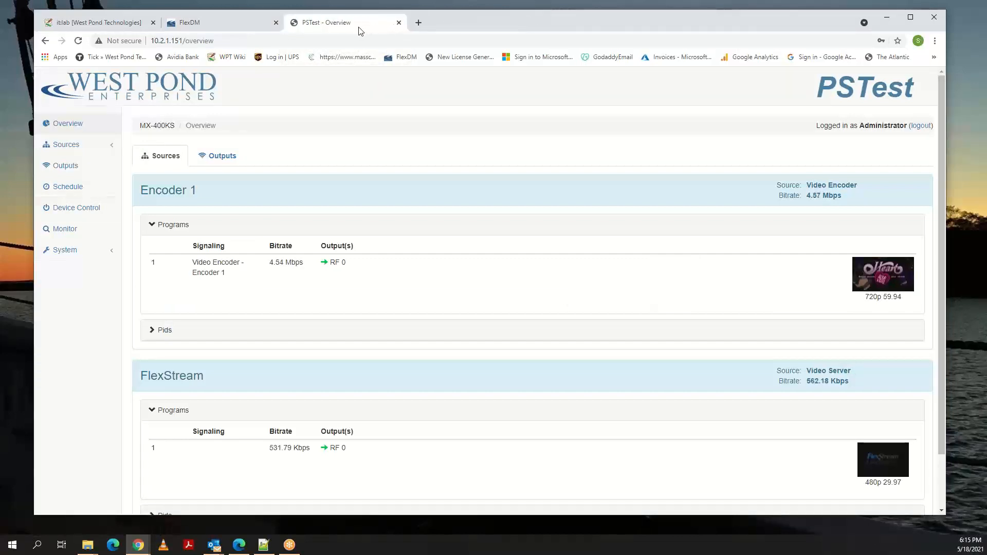
left_click_drag(214, 41, 149, 43)
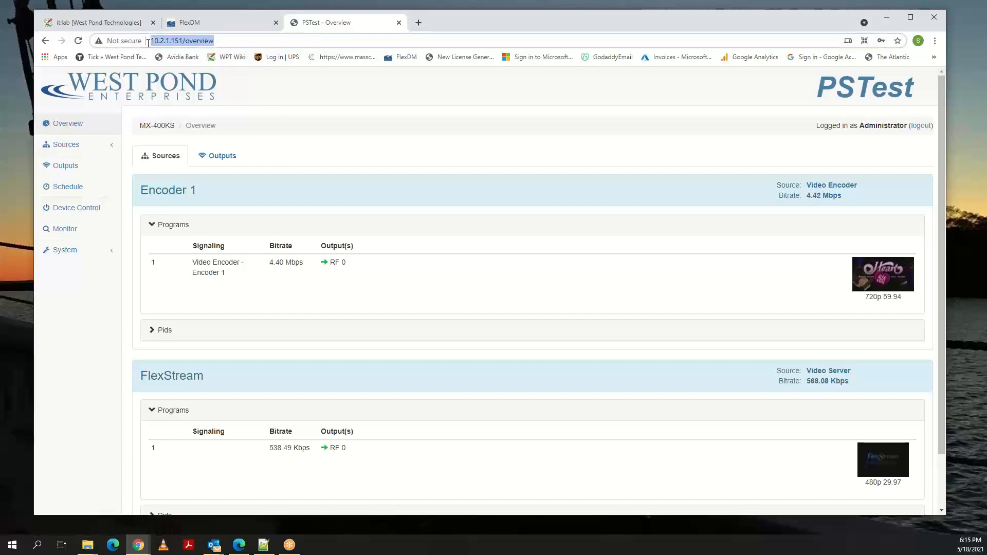
left_click(295, 101)
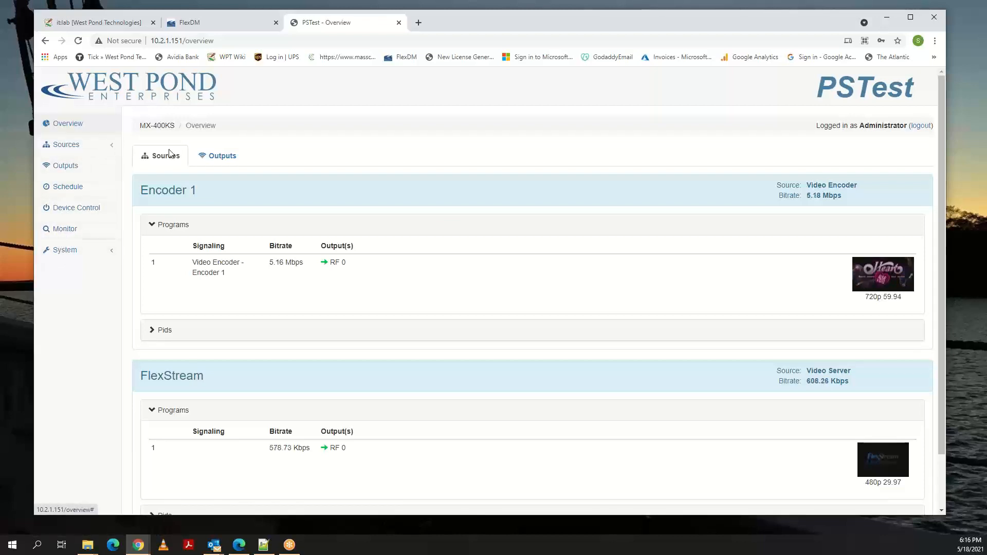
Examine the RF 0 outputs in the overview, enlarging the Encoder 1 and FlexStream video previews one after the other.
left_click(222, 160)
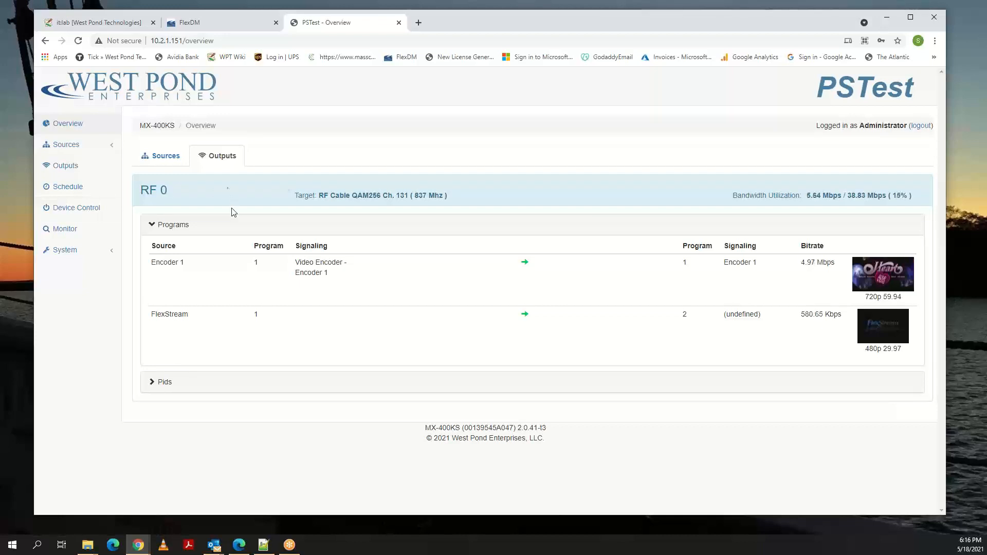
left_click(878, 283)
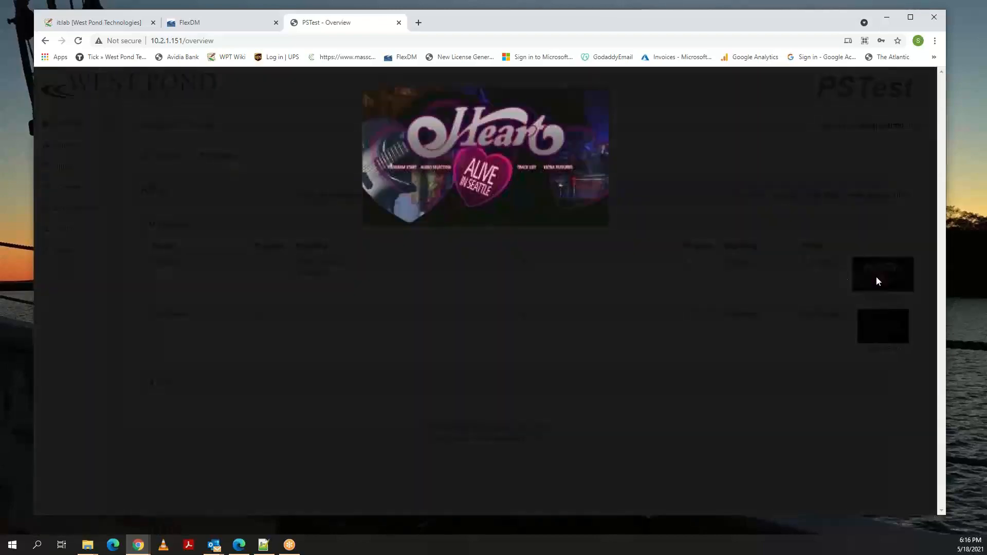
left_click(507, 191)
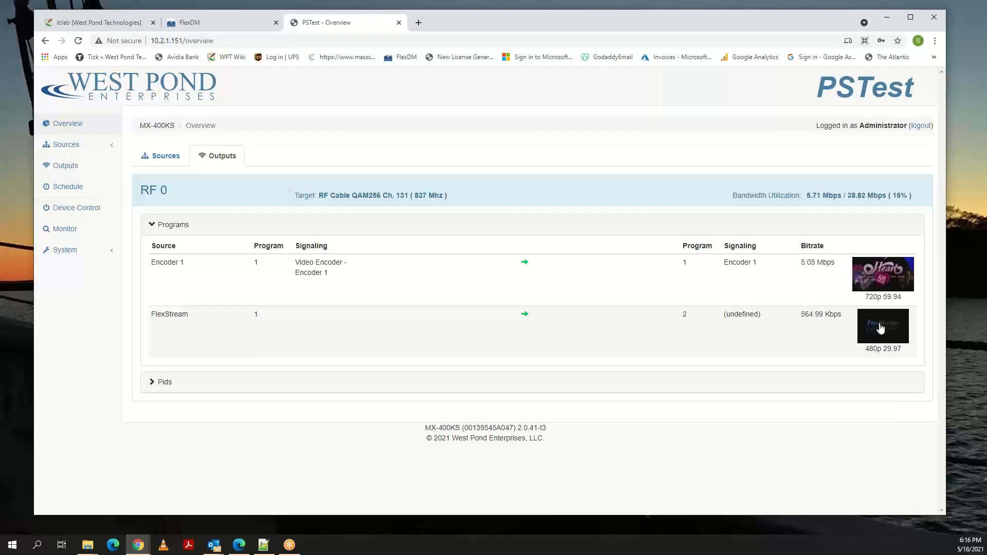
left_click(880, 327)
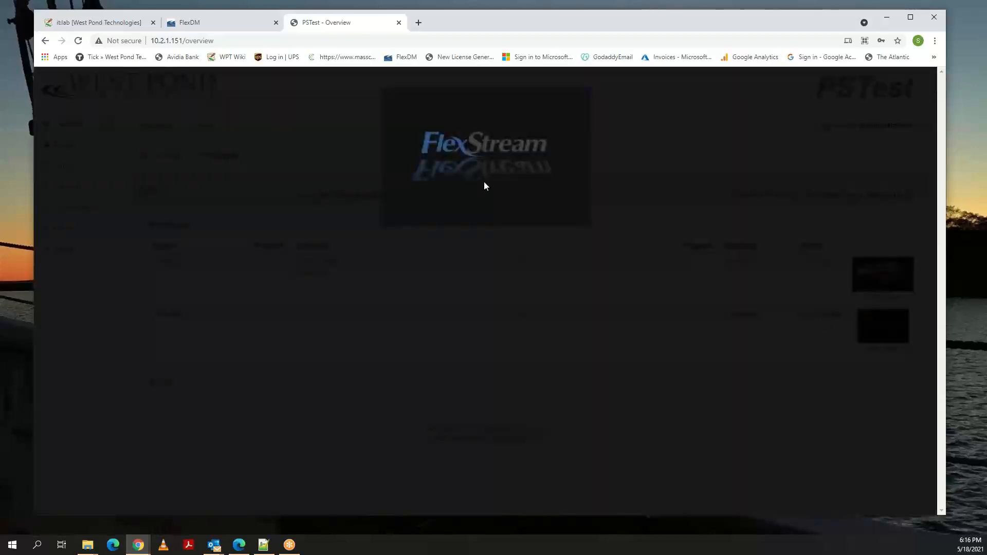
left_click(477, 195)
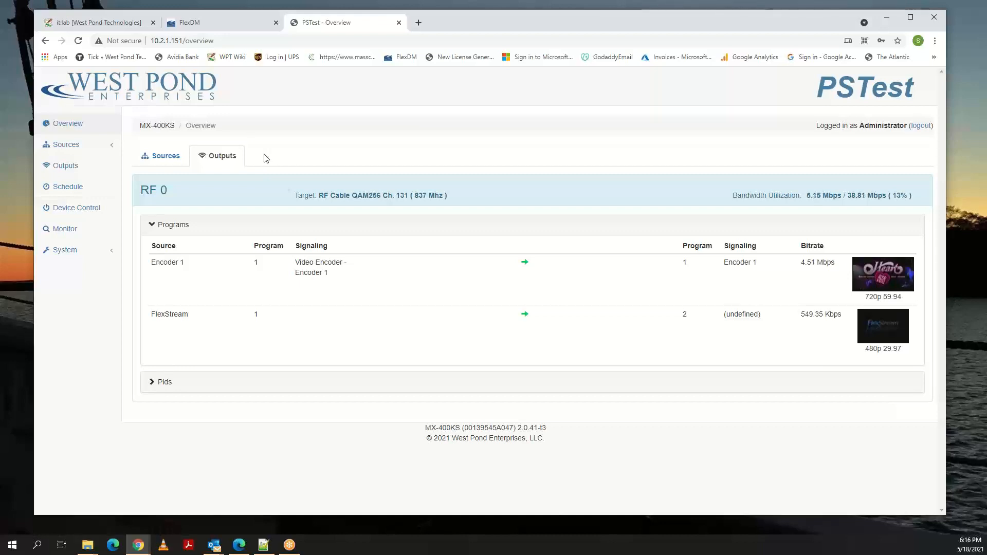
Compare the overview's sources with its outputs and review the Encoder 1 and FlexStream source entries.
left_click(167, 161)
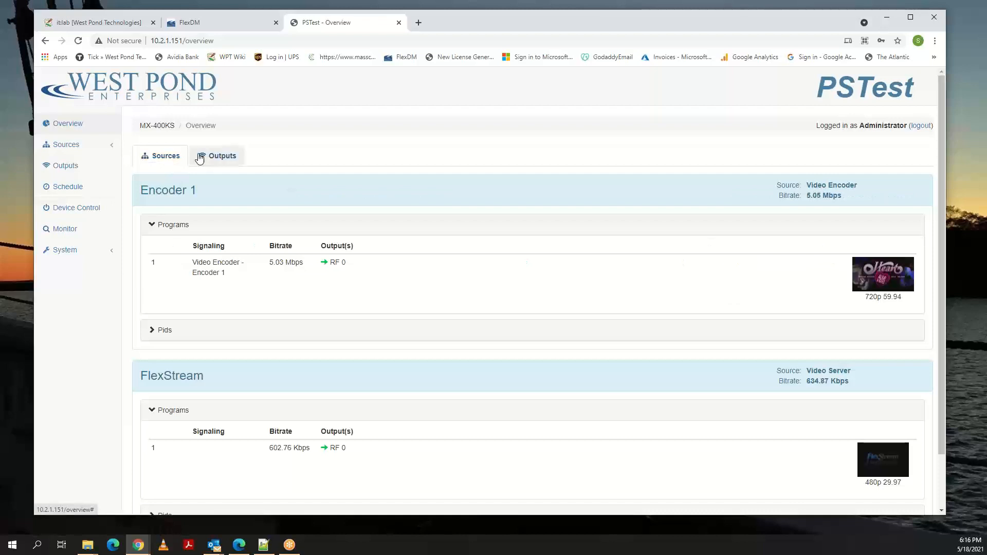
left_click(218, 157)
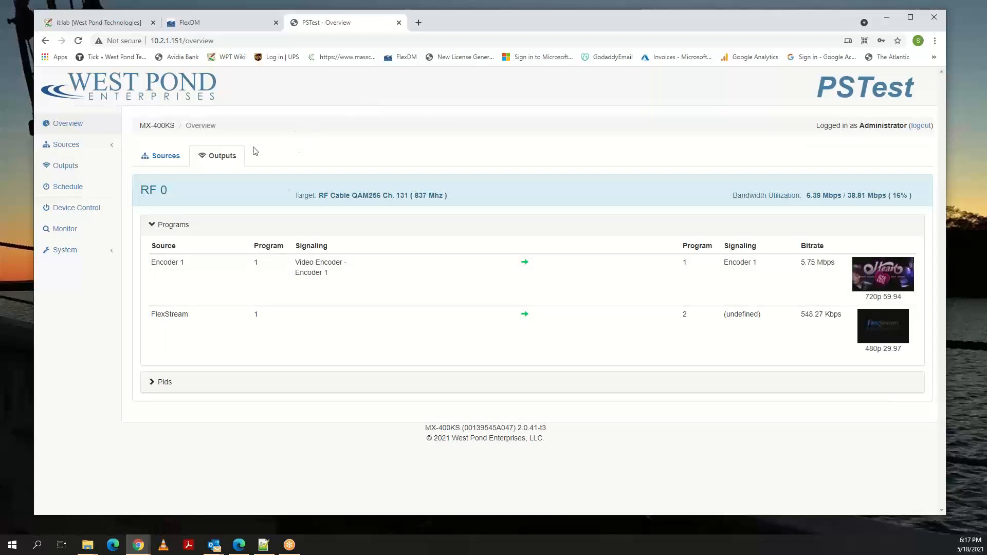
left_click(171, 158)
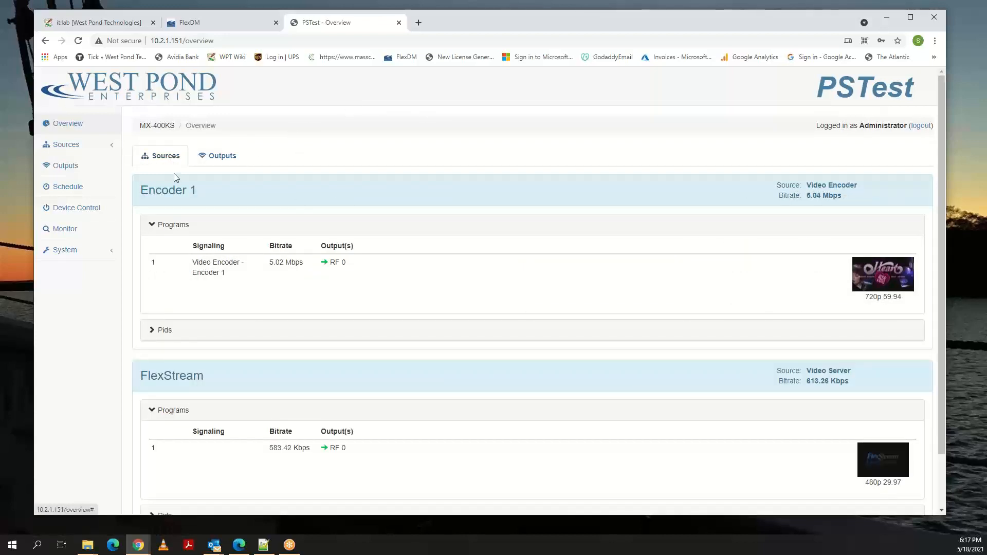
scroll(776, 211, "down", 1)
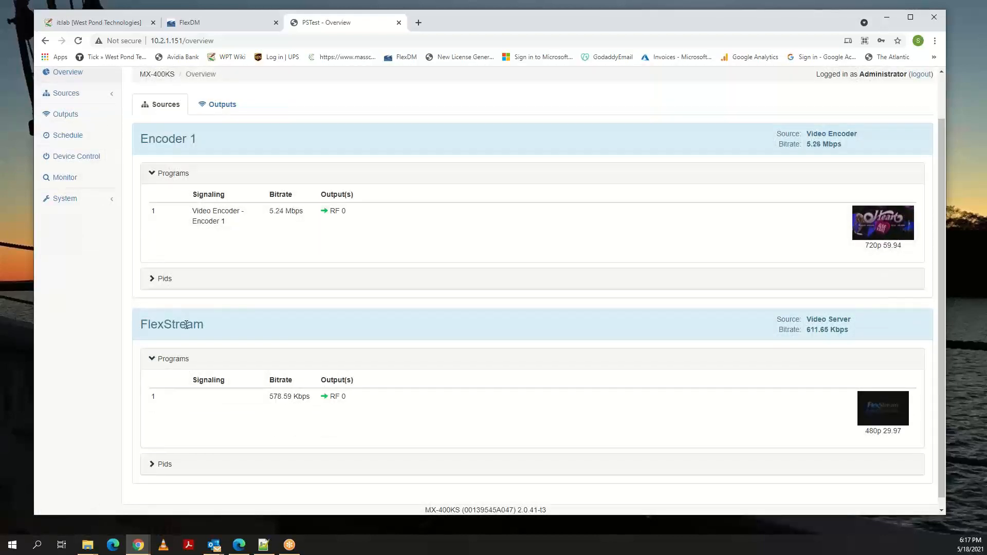
scroll(145, 318, "down", 1)
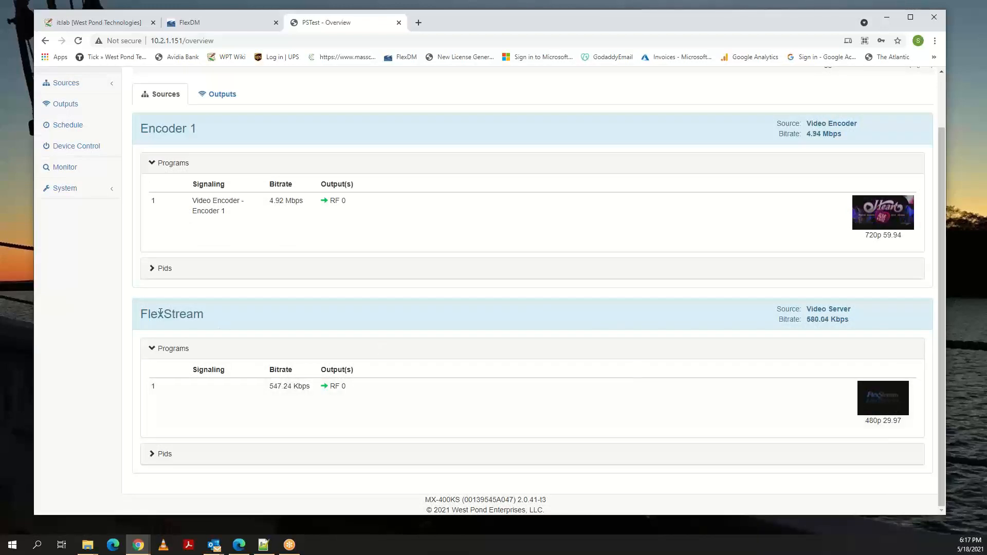
scroll(161, 312, "up", 2)
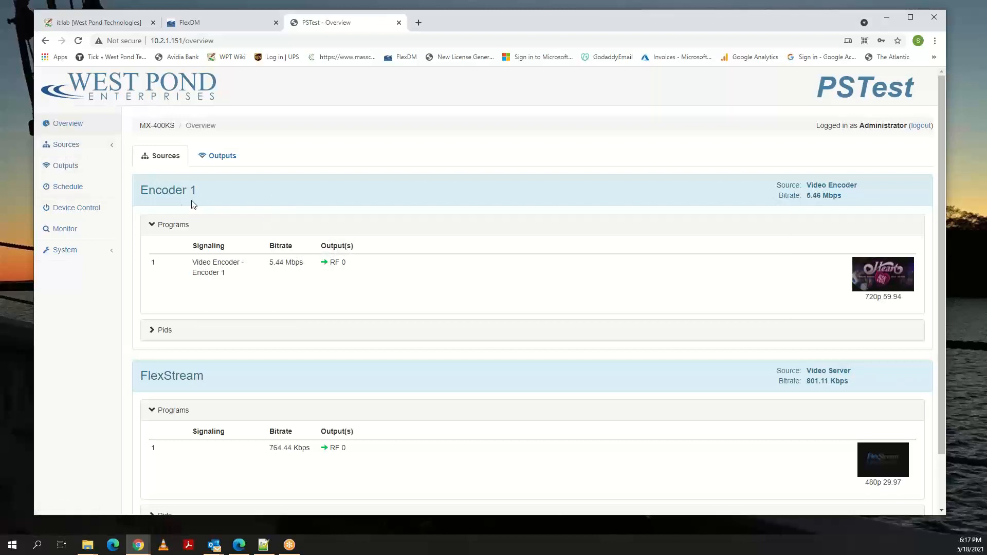
View the device's weekly schedule and examine the tuner source page, reading through its entire scanned channel list.
left_click(79, 188)
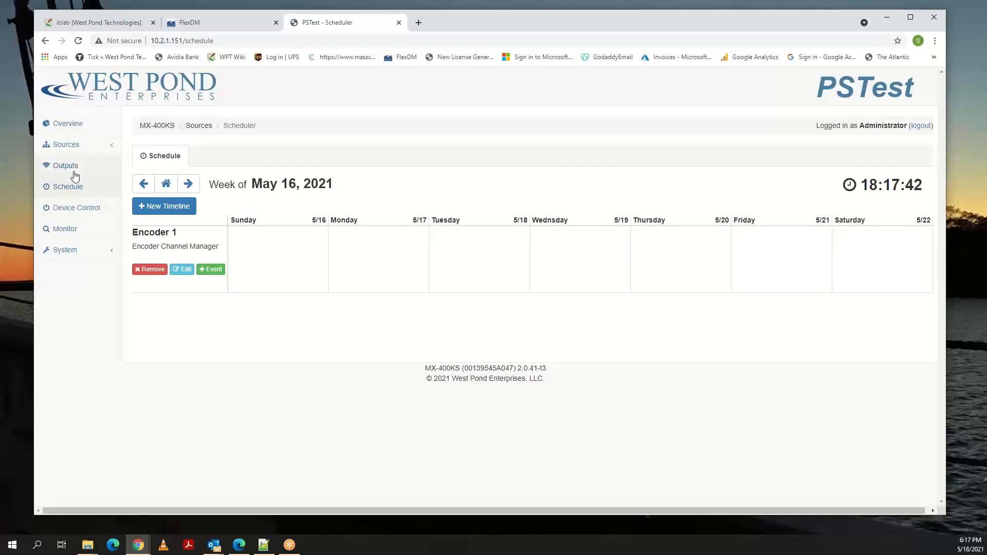
left_click(66, 147)
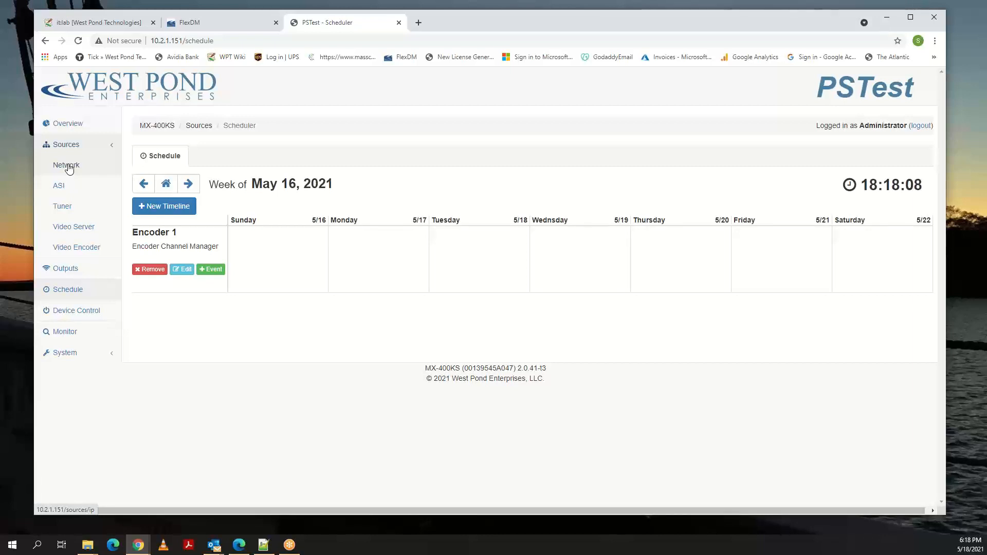
left_click(70, 208)
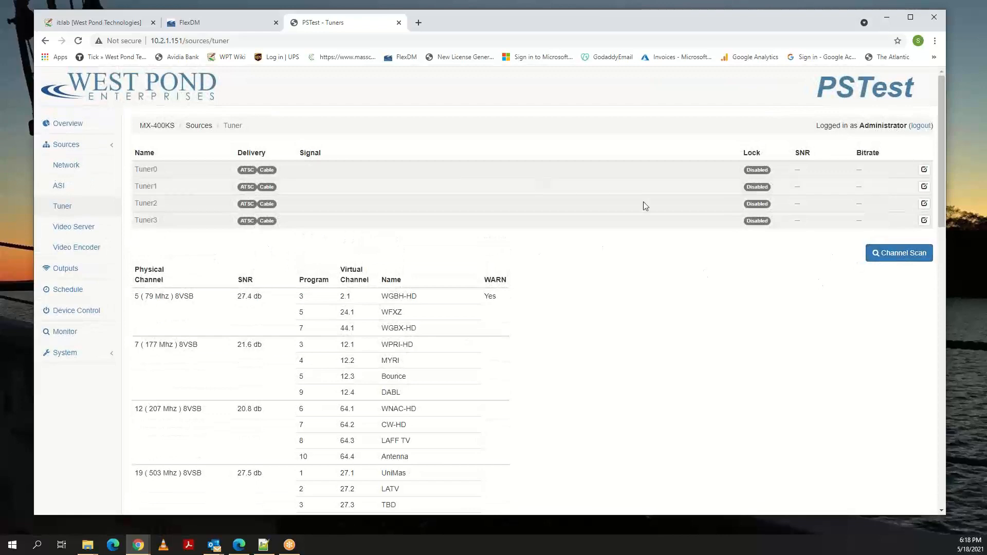
scroll(395, 294, "down", 7)
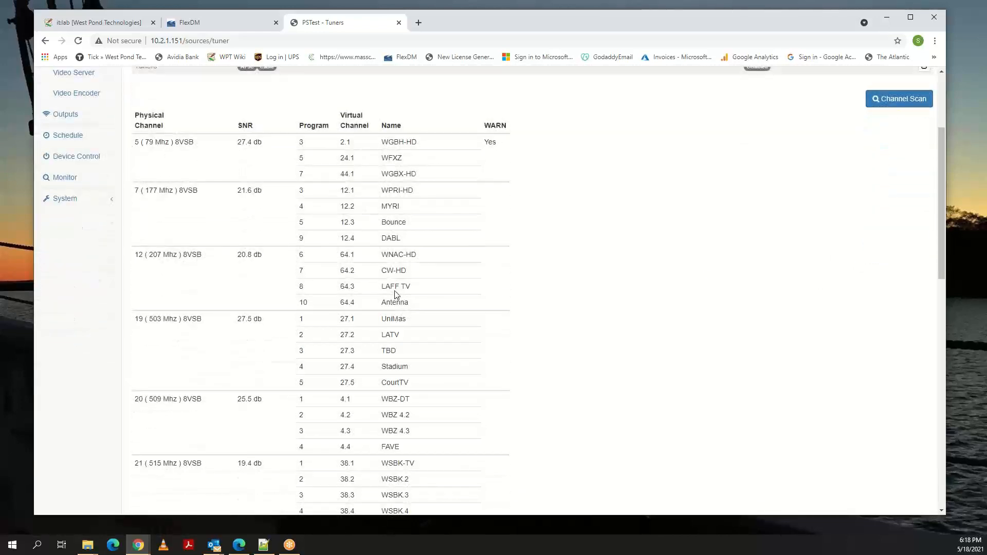
scroll(396, 291, "down", 7)
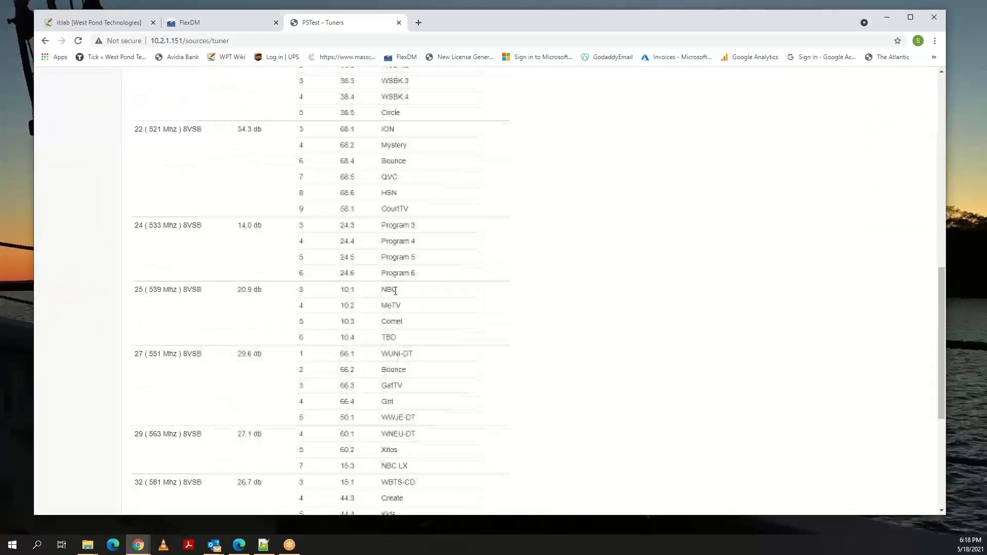
scroll(395, 295, "down", 2)
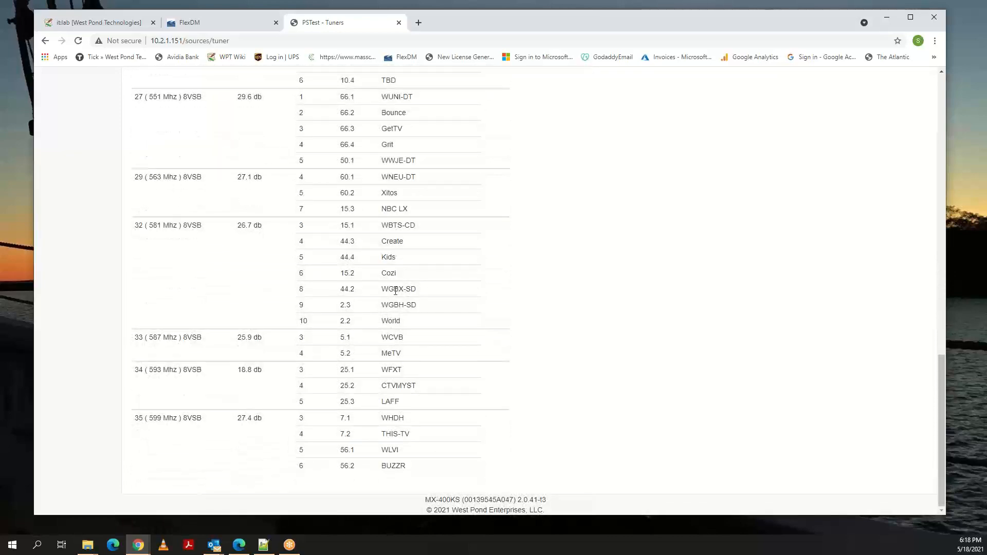
scroll(396, 290, "up", 16)
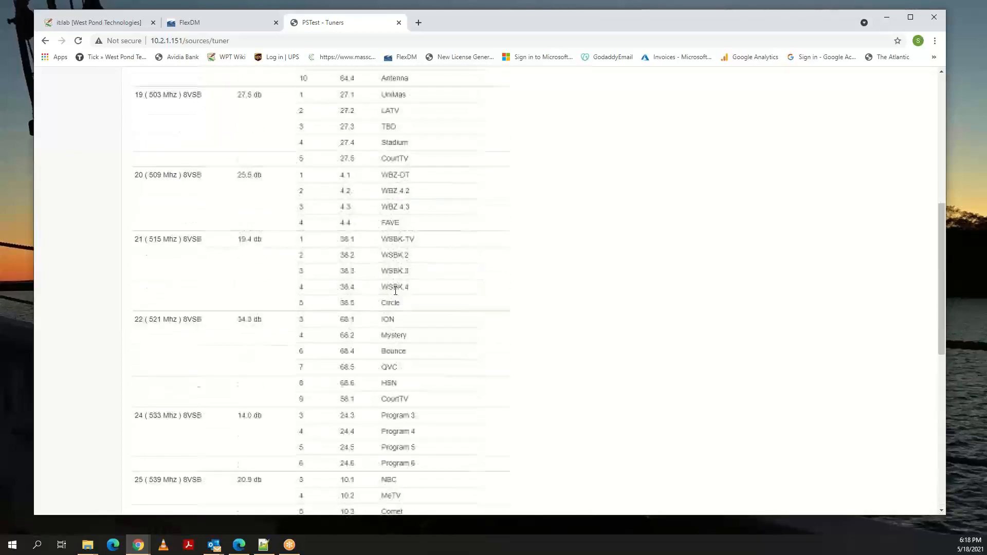
scroll(395, 291, "up", 4)
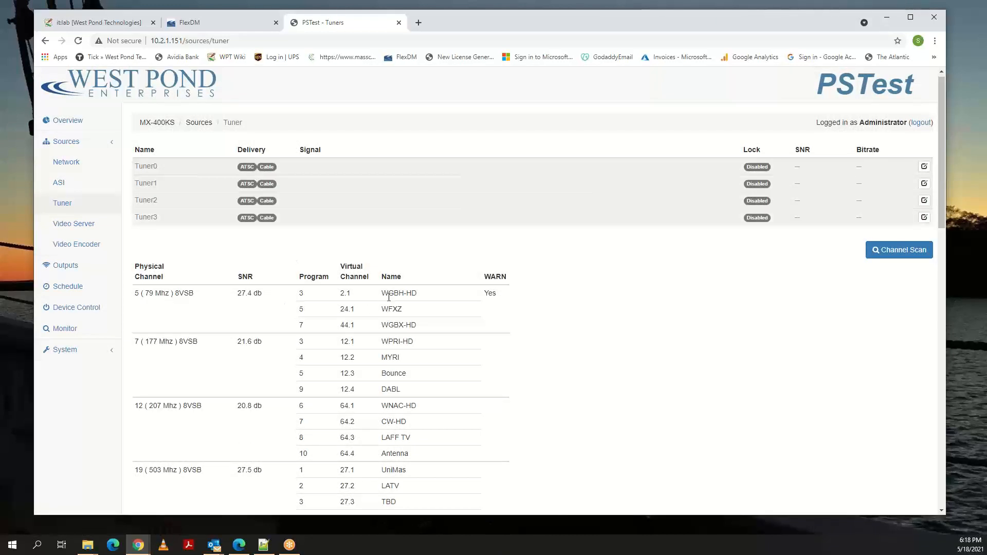
Review the Video Server source's channels and its stored content.
left_click(73, 225)
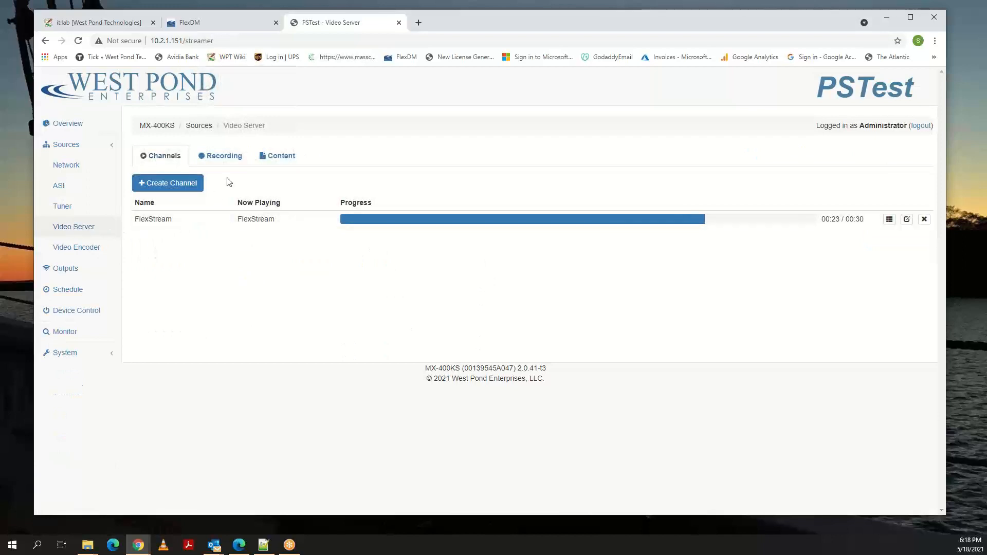
left_click(289, 160)
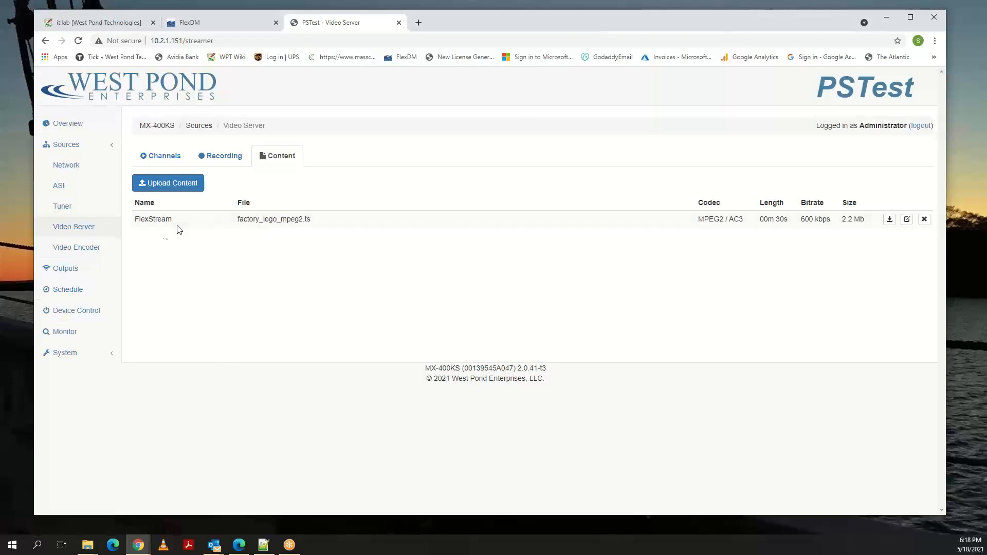
Configure the Video Encoder's URLorVideo-2.9 presentation to encode HTML only, and save the configuration.
left_click(78, 250)
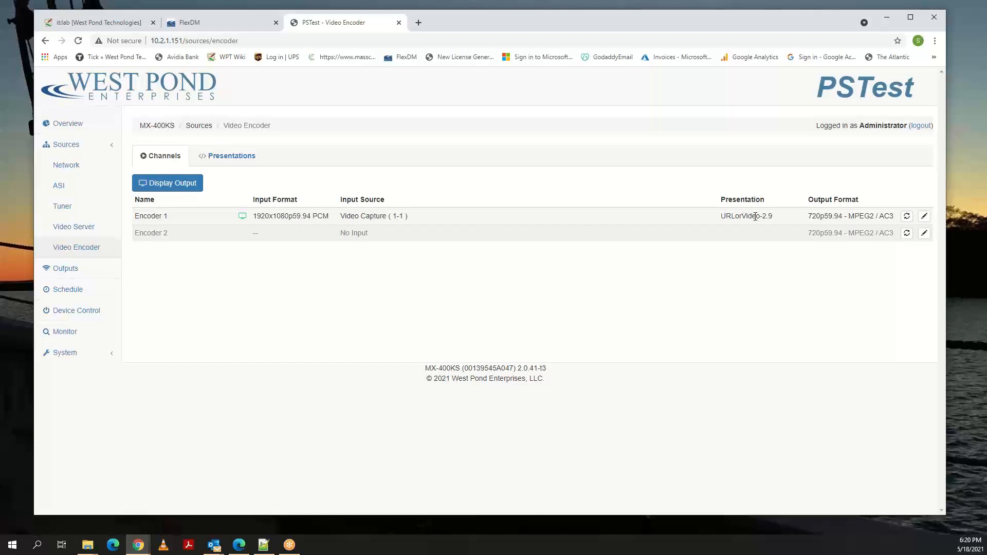
left_click(223, 161)
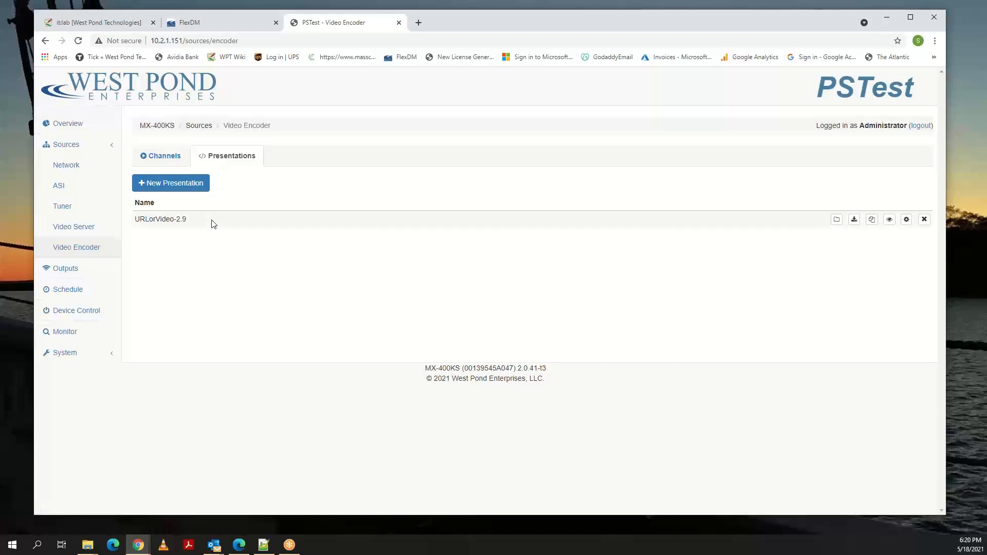
left_click(906, 220)
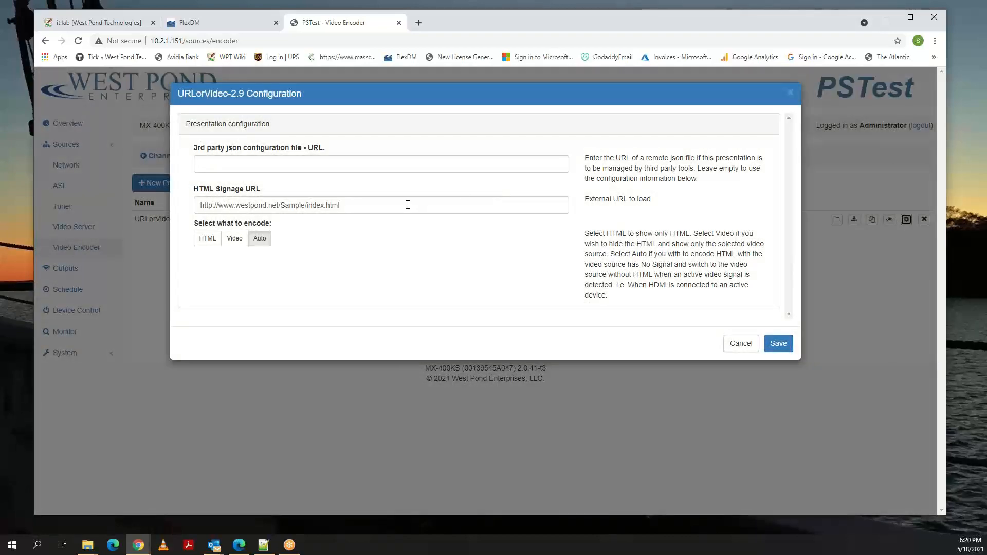
left_click_drag(408, 204, 194, 208)
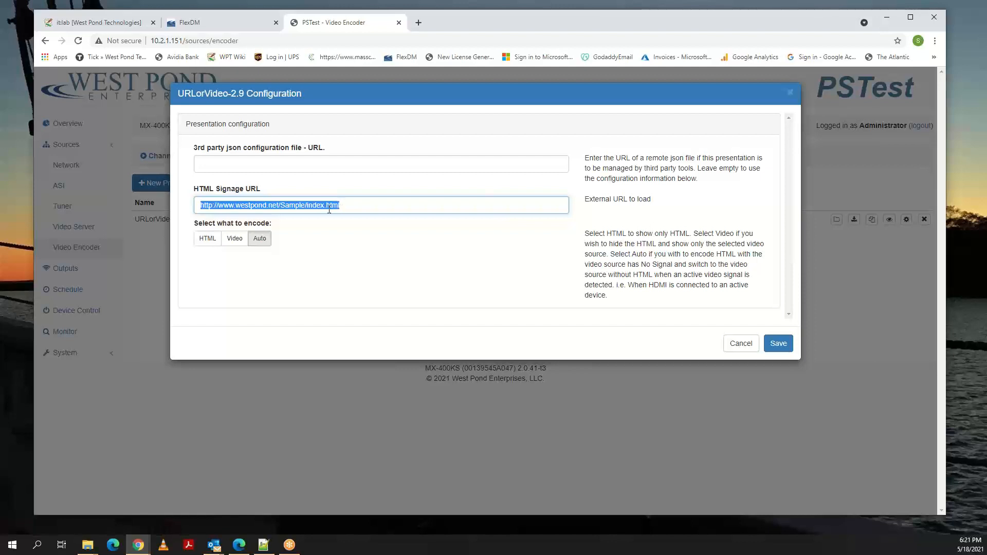
left_click(207, 238)
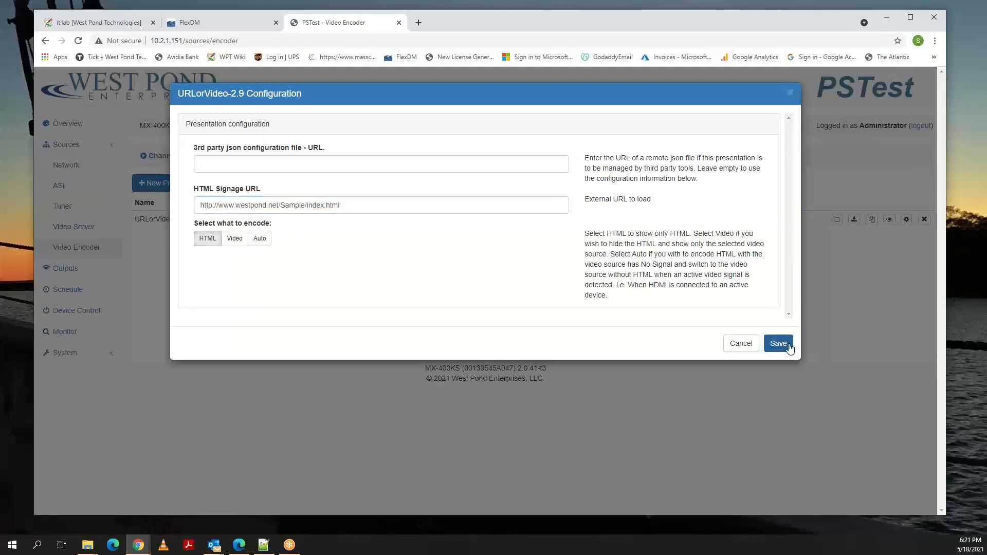
left_click(778, 344)
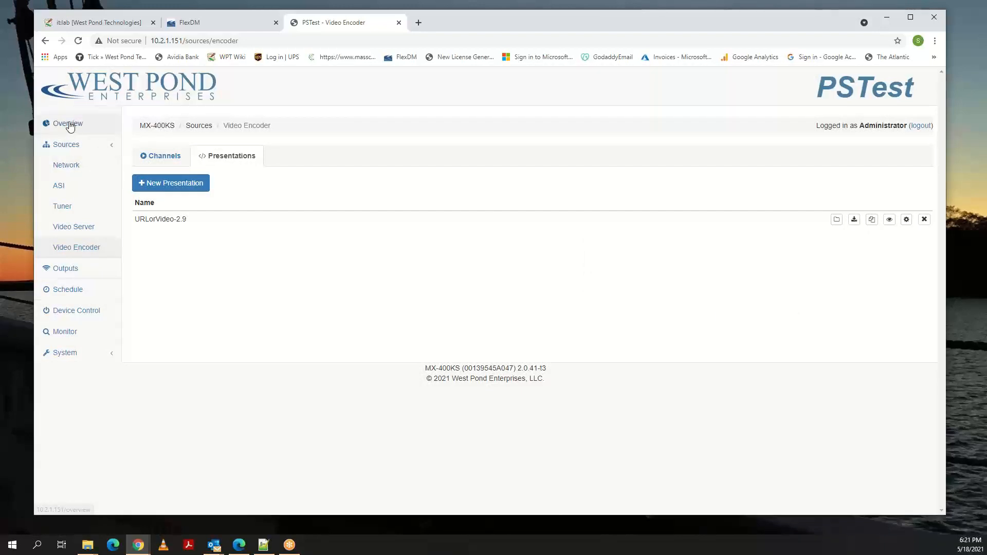
Check the Video Encoder channels, then inspect Encoder 1's enlarged output preview in the overview and close it.
left_click(156, 159)
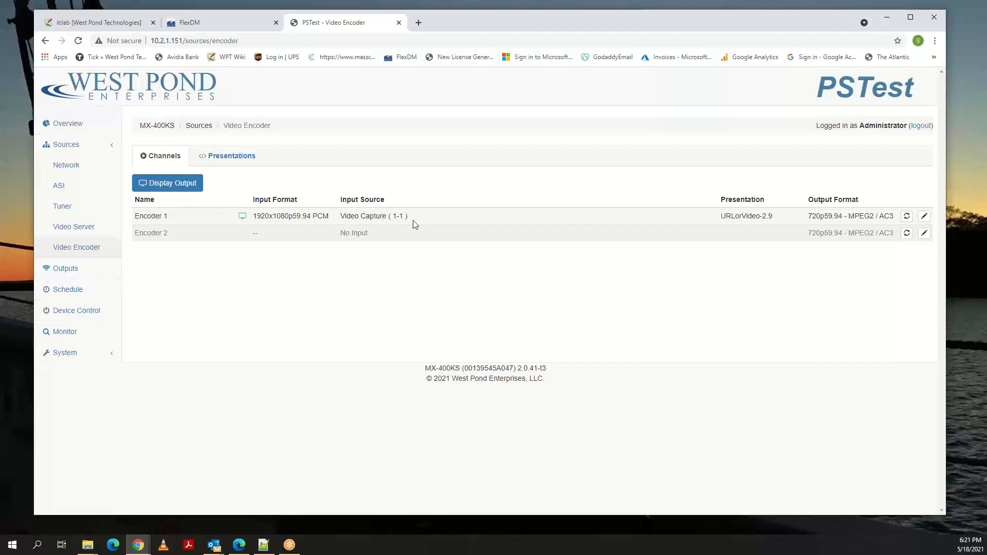
left_click(79, 125)
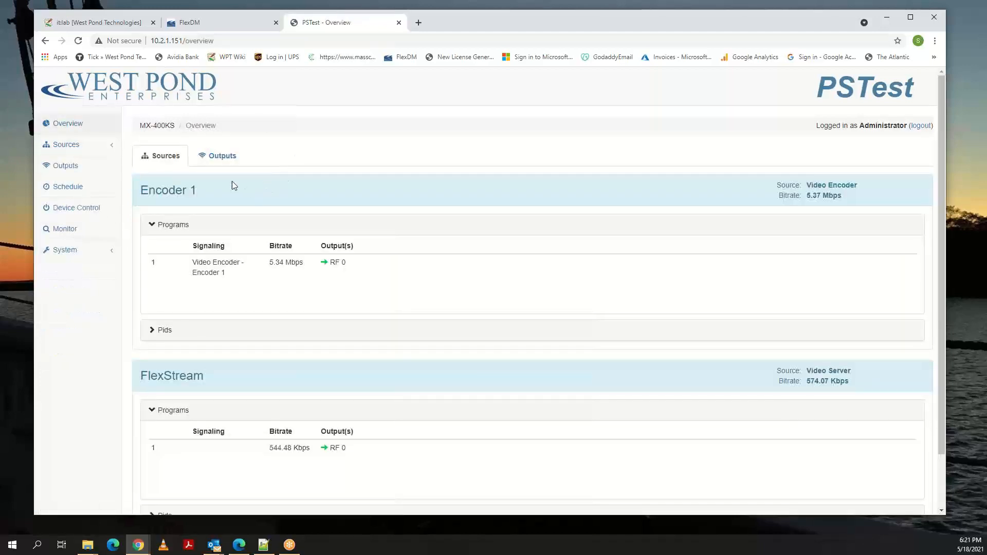
left_click(221, 156)
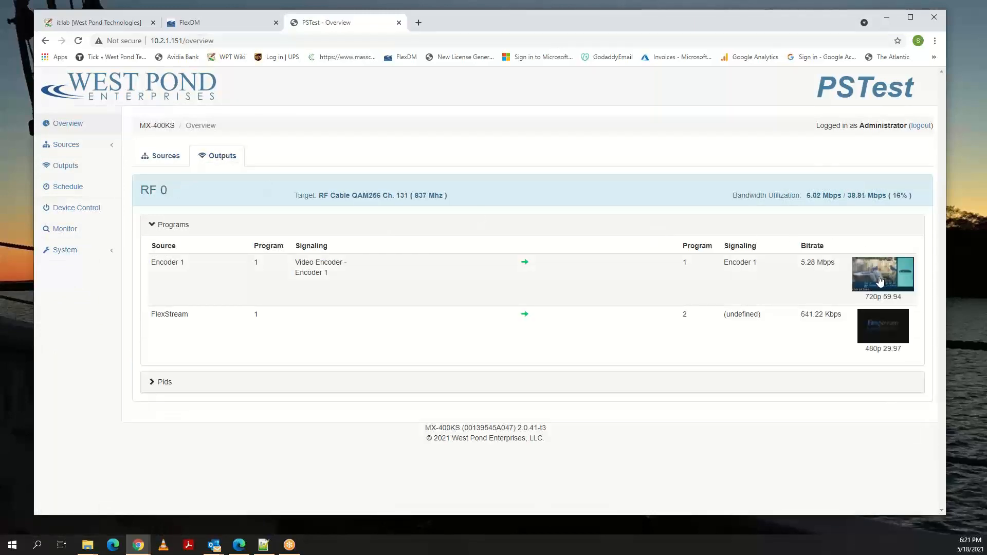
left_click(879, 279)
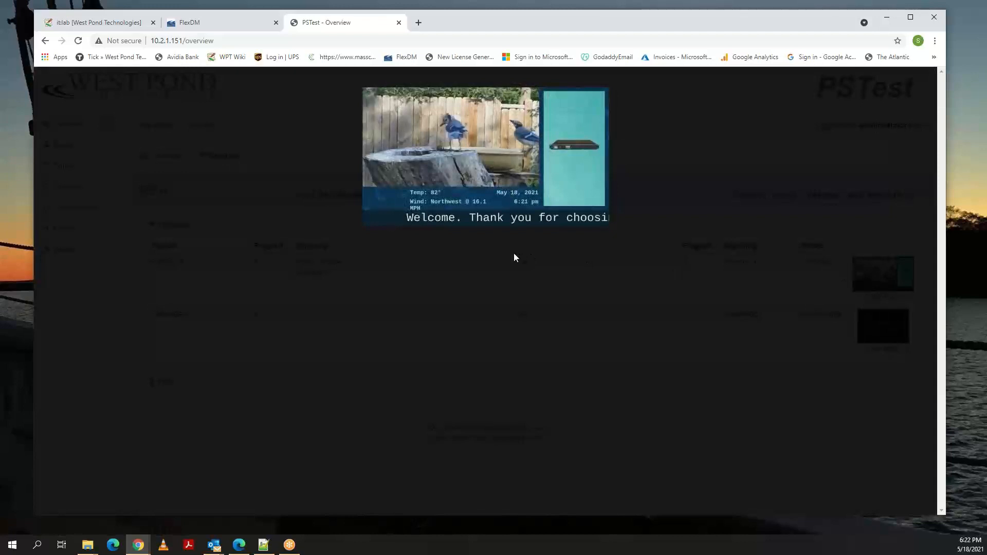
left_click(514, 254)
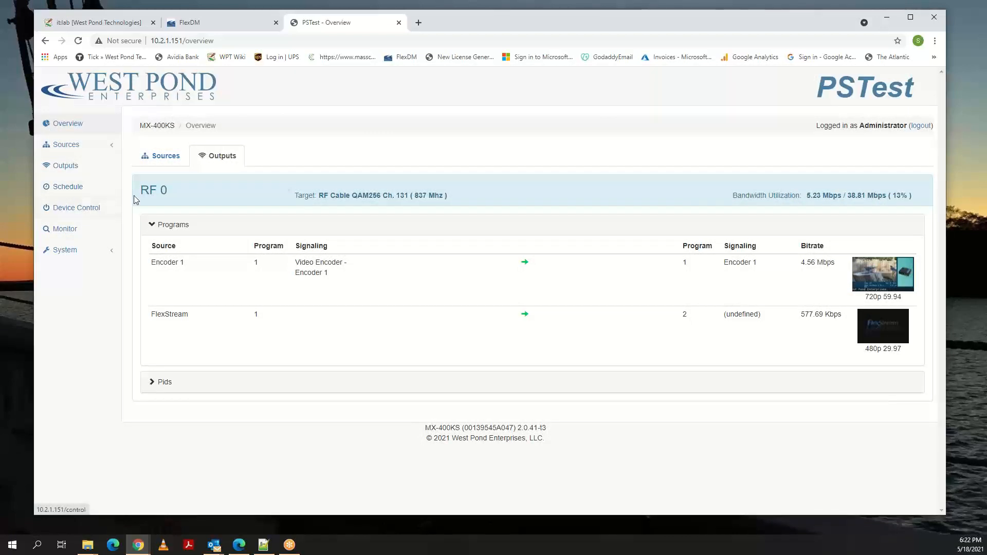
In the schedule, start a new Encoder 1 event named Relax, recurring weekly on Sunday, Monday and Tuesday.
left_click(65, 191)
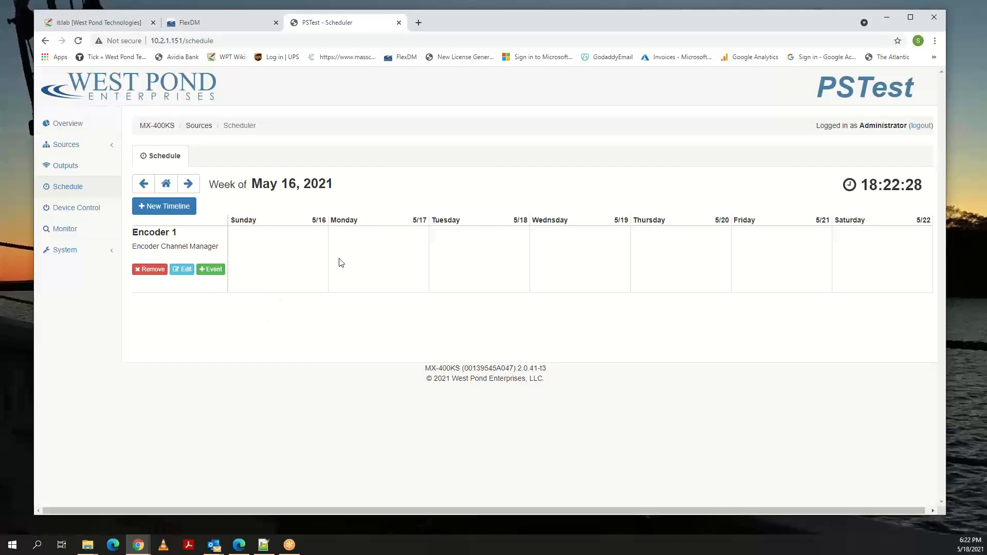
left_click(210, 270)
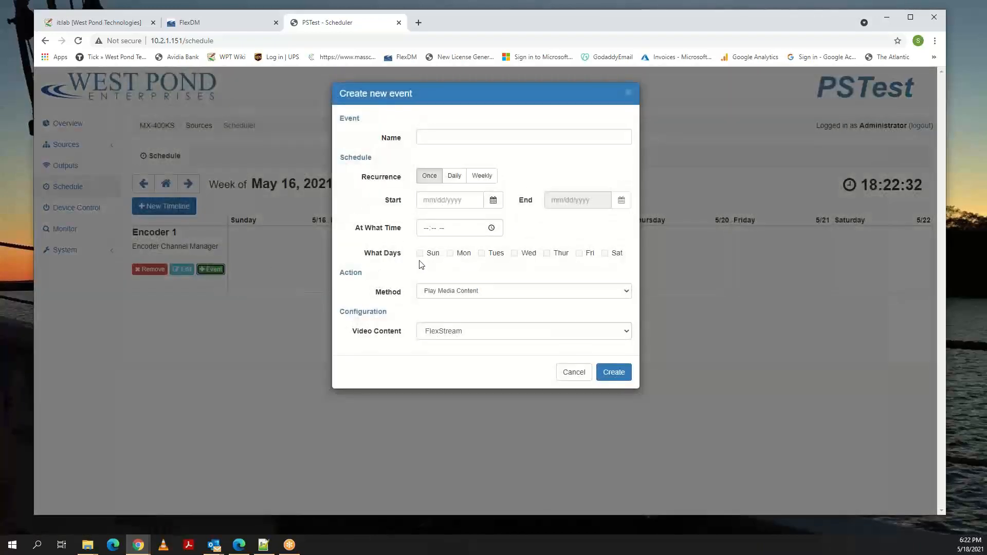
left_click(440, 138)
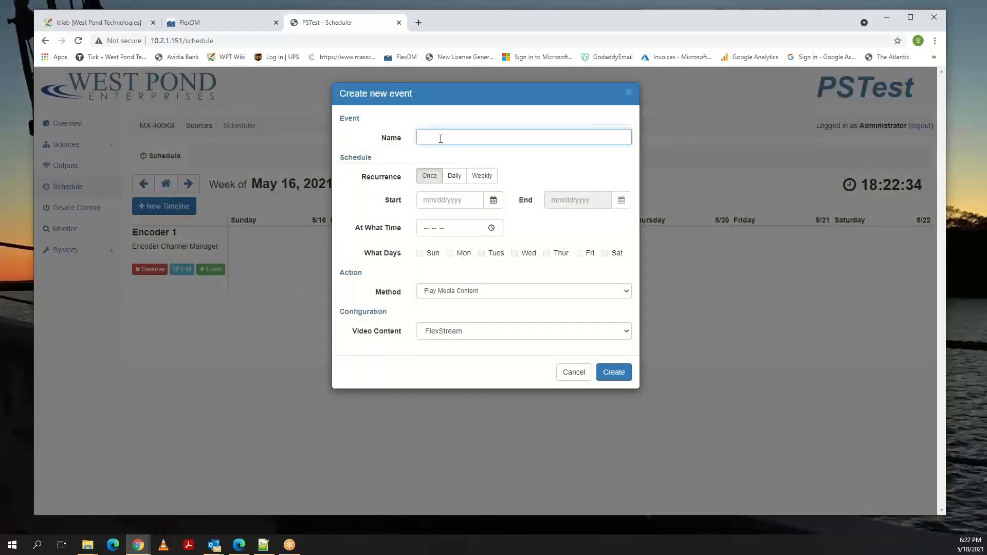
type("Relax")
left_click(453, 177)
left_click(478, 176)
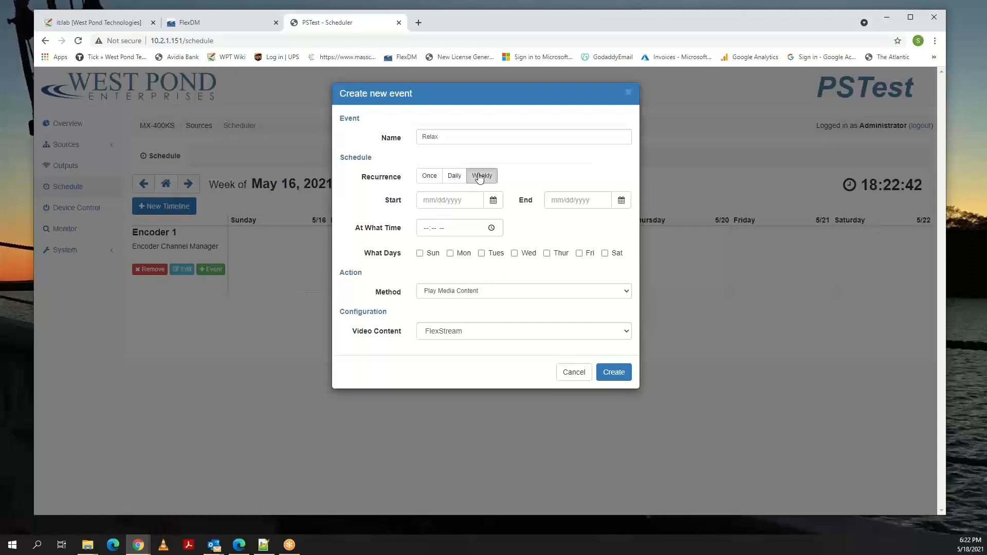
left_click(450, 253)
left_click(482, 253)
left_click(420, 254)
Set the Relax event's start date to 05/16/2021 and its end date to 07/02/2022.
left_click(493, 201)
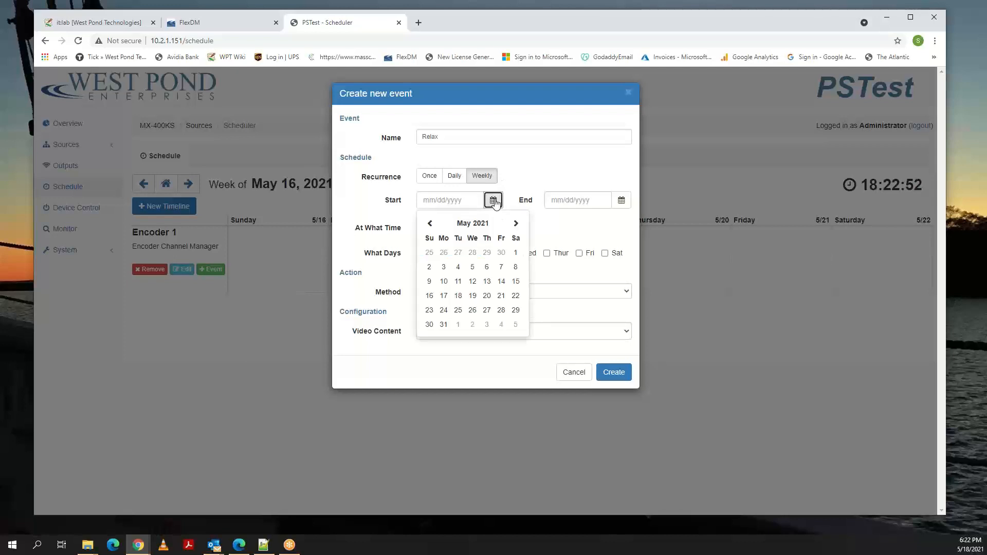
left_click(430, 296)
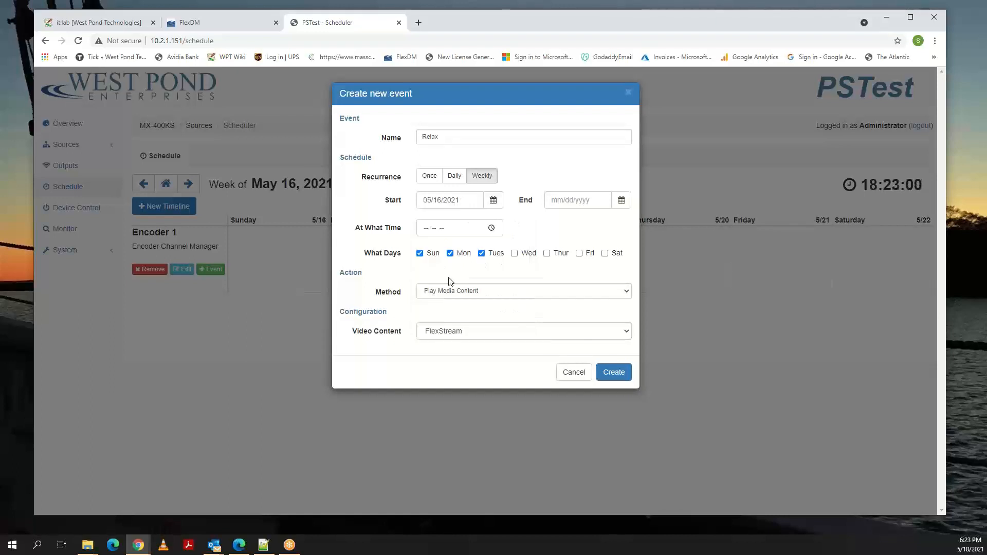
left_click(612, 203)
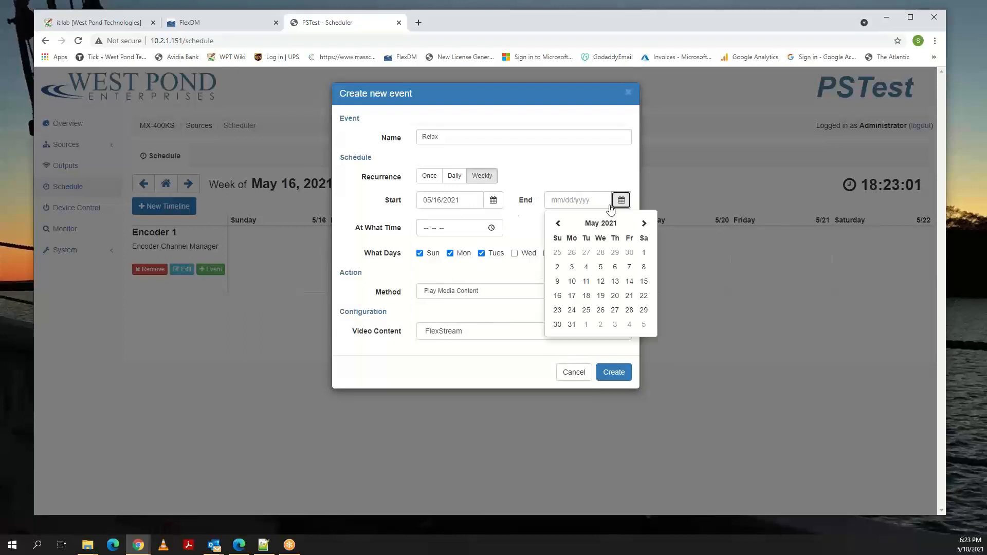
left_click(644, 224)
left_click(644, 224)
left_click(644, 224)
left_click(644, 224)
left_click(644, 224)
left_click(644, 224)
left_click(644, 224)
left_click(645, 224)
double_click(644, 224)
left_click(645, 224)
left_click(644, 224)
left_click(644, 224)
left_click(644, 225)
left_click(643, 252)
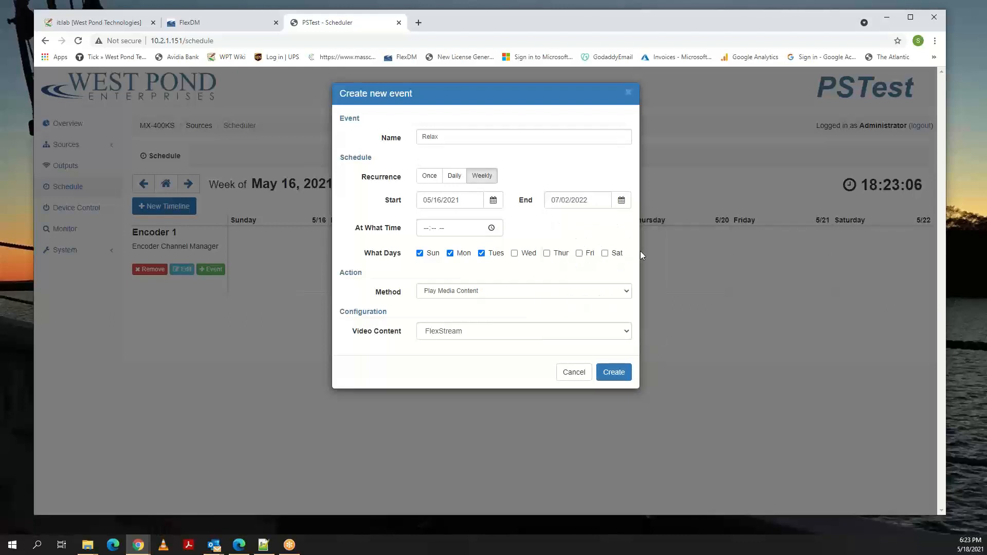
Set the Relax event's time to 07:00 PM.
left_click(491, 229)
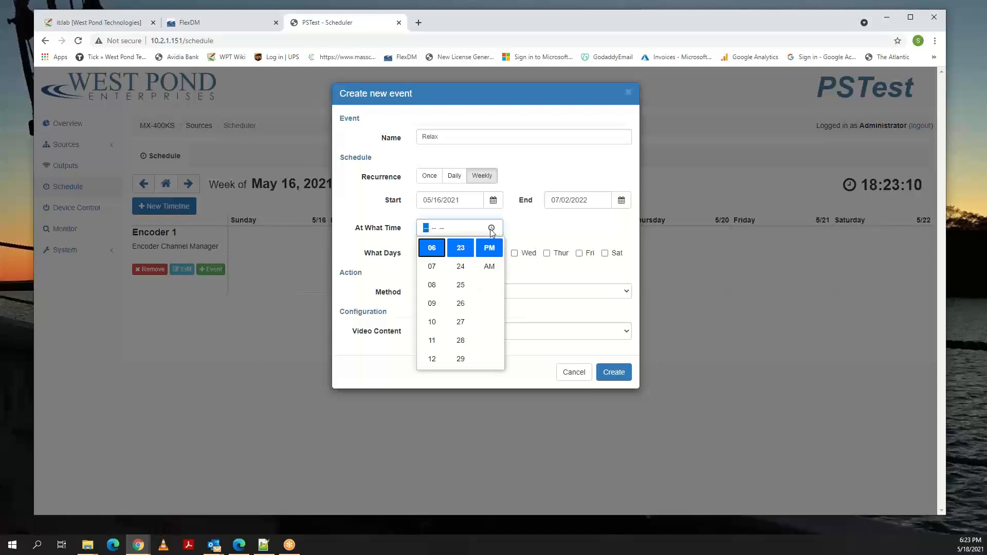
left_click(433, 267)
scroll(457, 266, "down", 10)
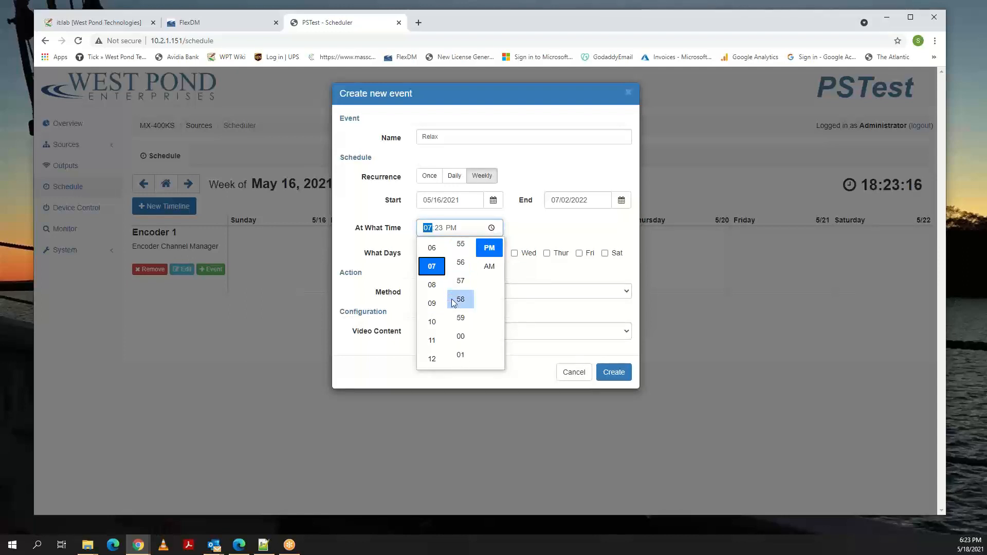
left_click(460, 341)
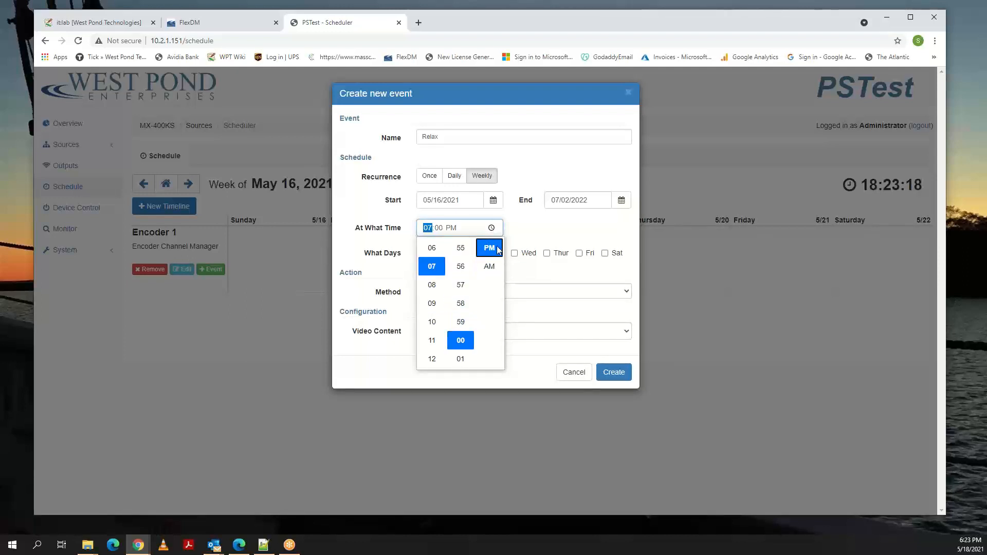
left_click(525, 234)
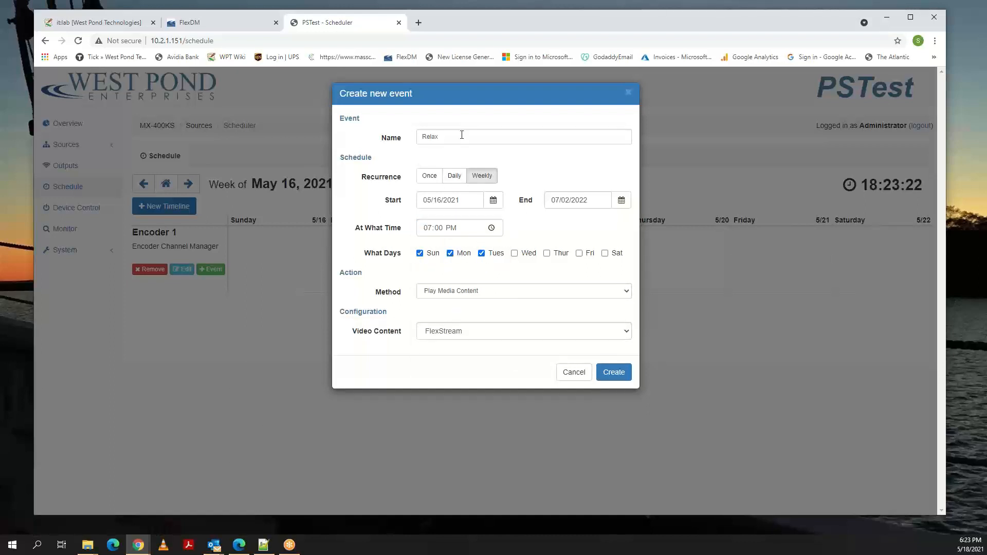
Open youtube.com in a new browser tab, open the "Beautiful Piano Music 24/7" live stream, skip its ads and pause it.
left_click(418, 22)
left_click(419, 38)
type("y")
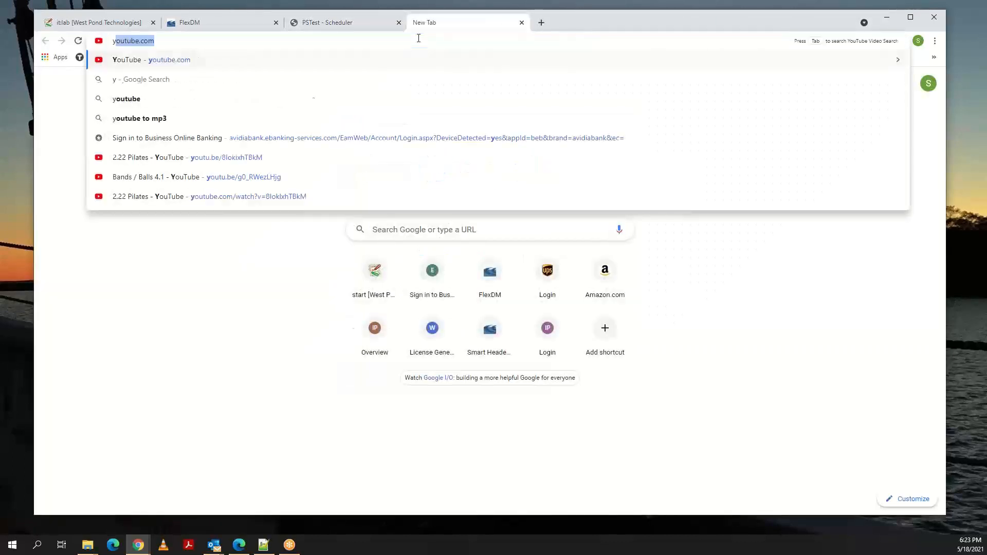
type("outube.com")
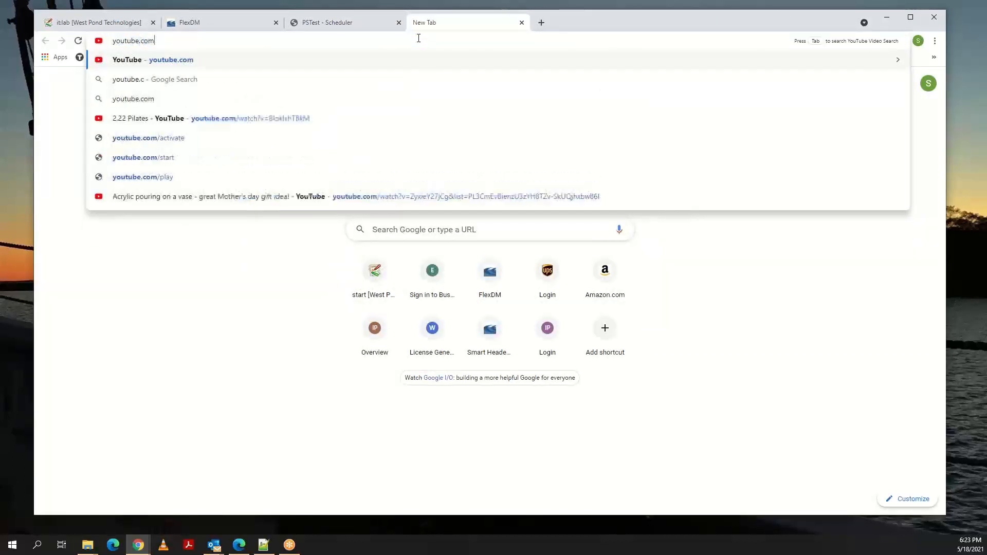
key("Return")
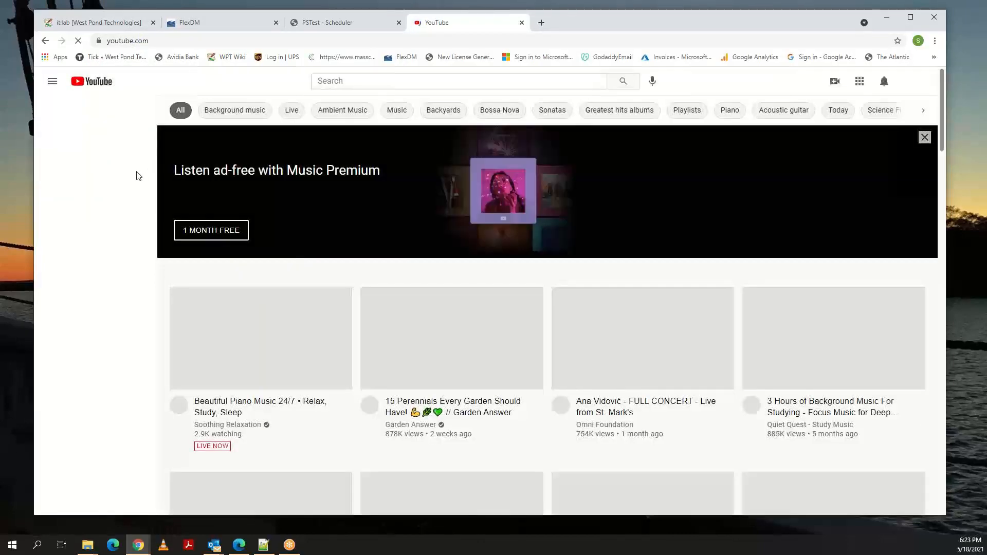
scroll(149, 190, "down", 2)
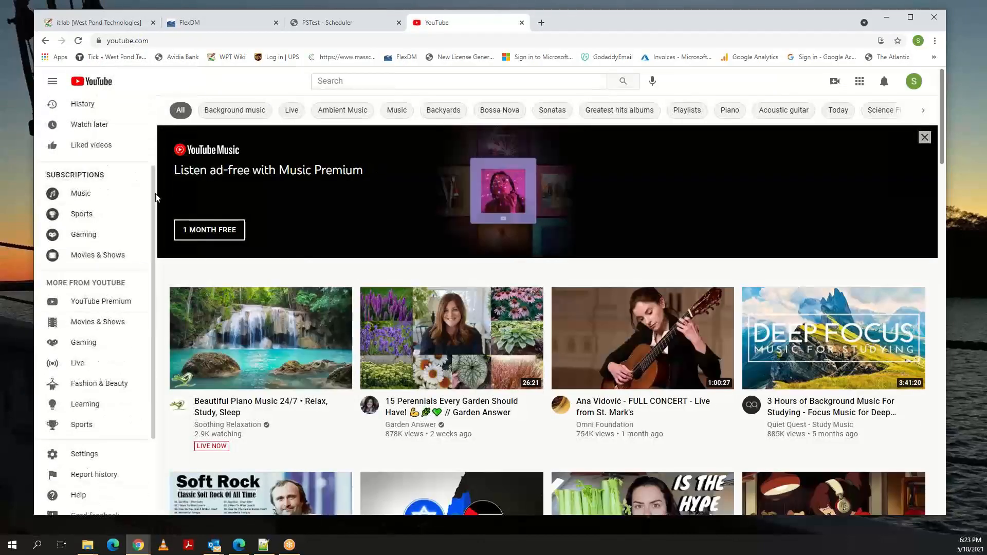
left_click(245, 342)
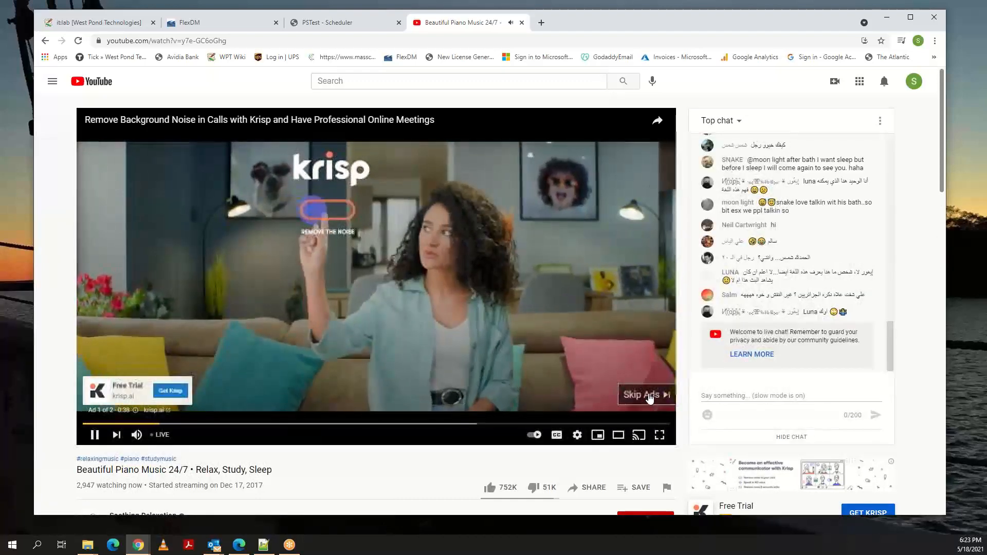
left_click(647, 395)
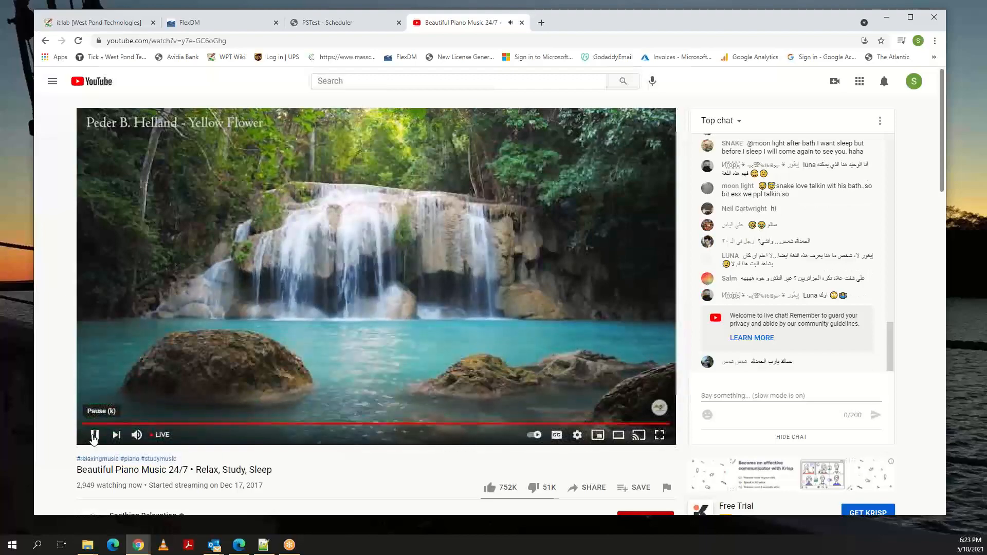
left_click(94, 436)
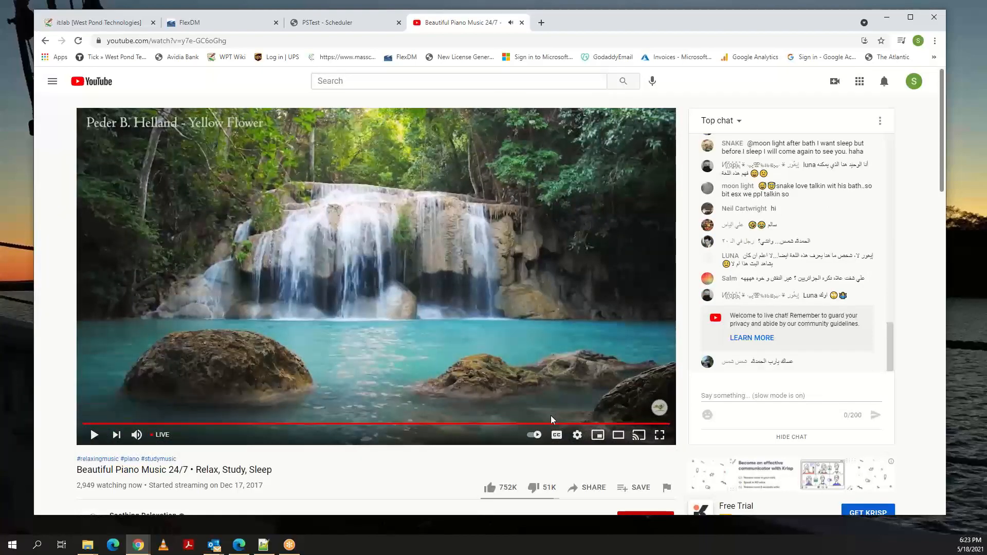
Copy the share link of the piano music stream and close the sharing options.
scroll(551, 419, "down", 2)
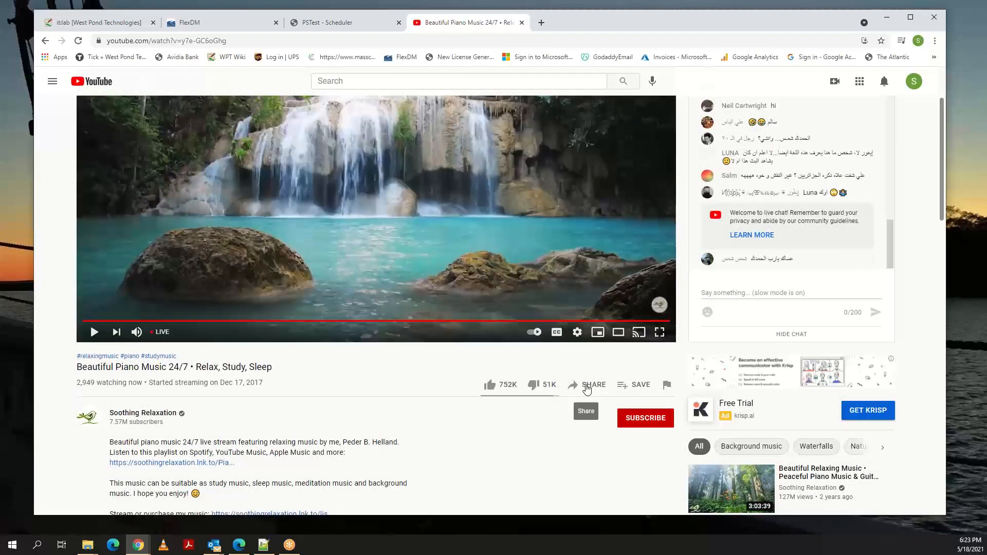
left_click(587, 390)
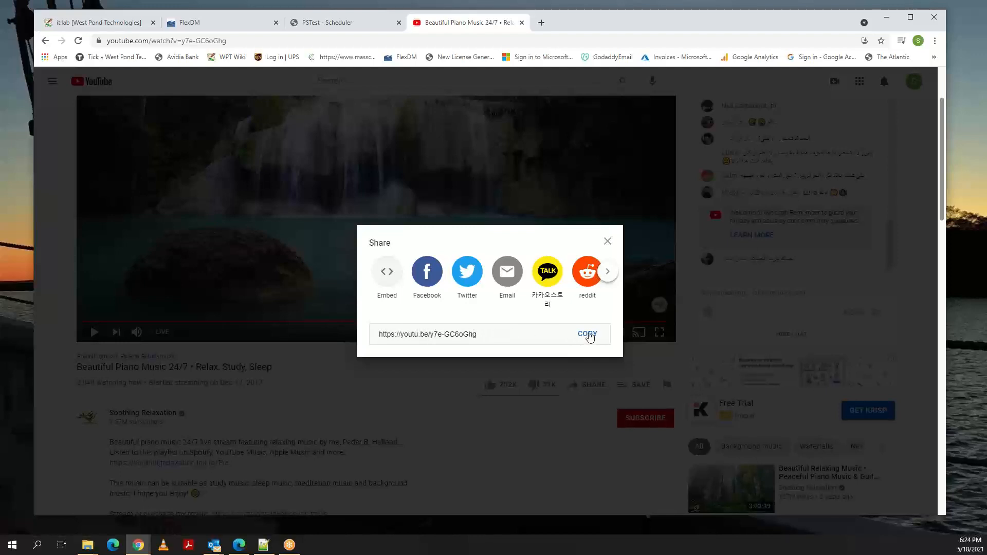
left_click(588, 335)
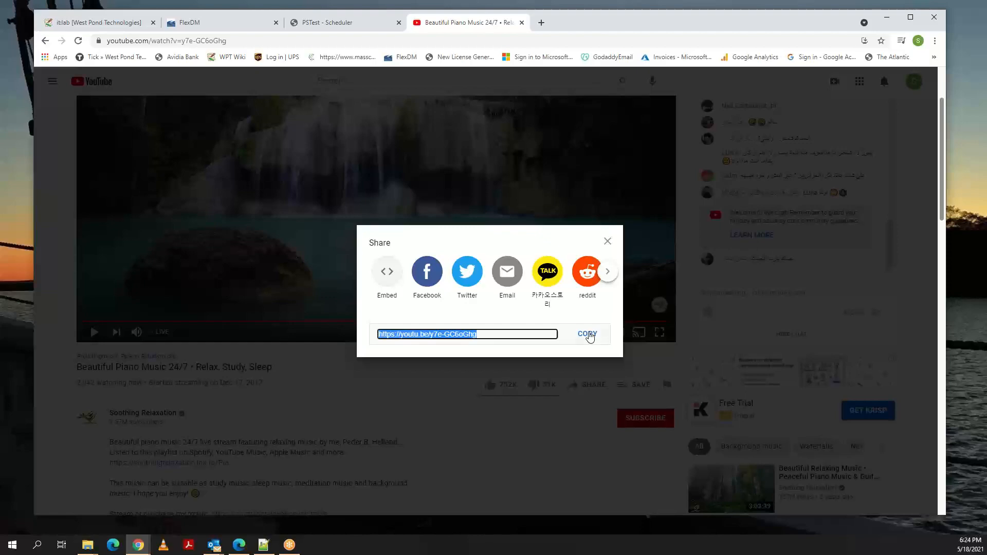
left_click(607, 245)
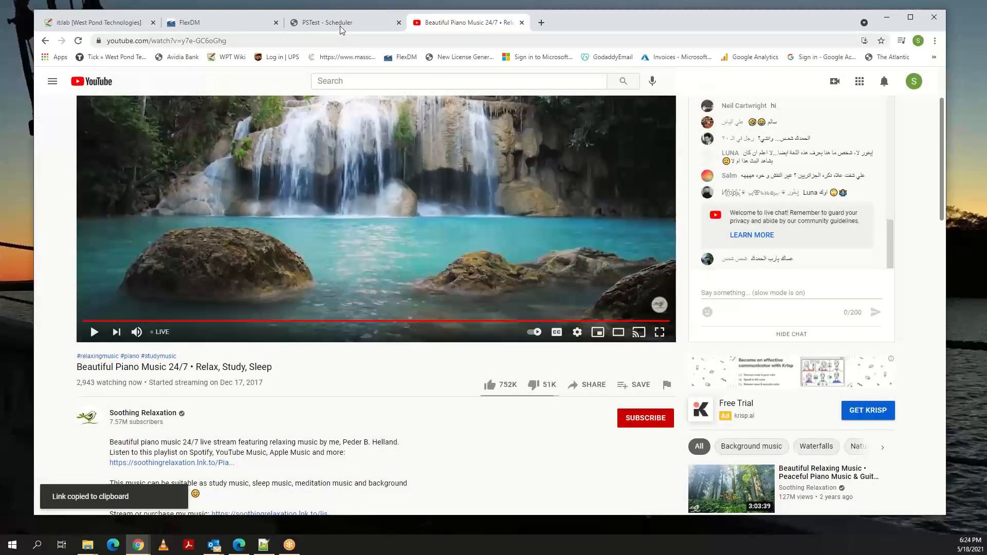
Back in the PSTest scheduler, set the event's method to Play YouTube / Vimeo video, paste the copied link as Video URL, and create the event.
left_click(338, 24)
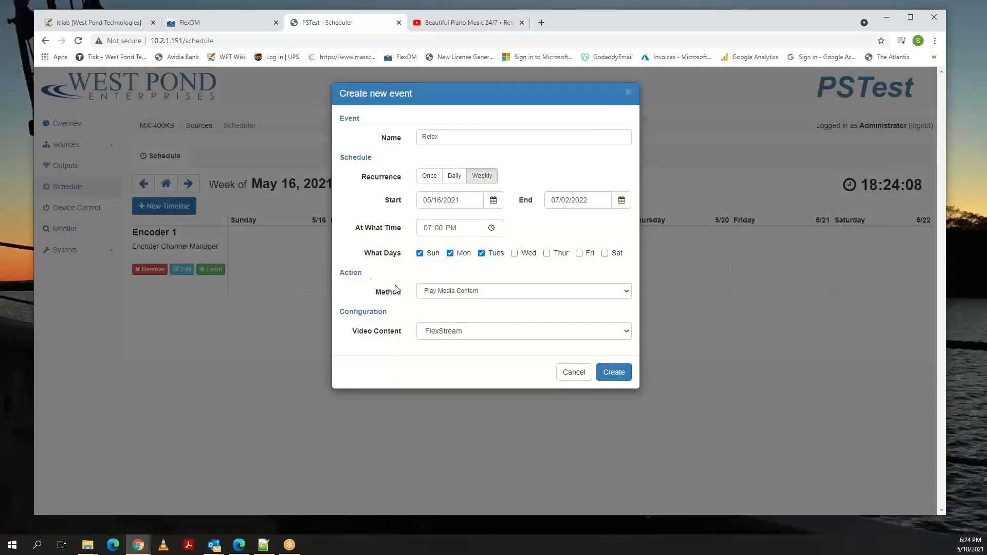
left_click(479, 294)
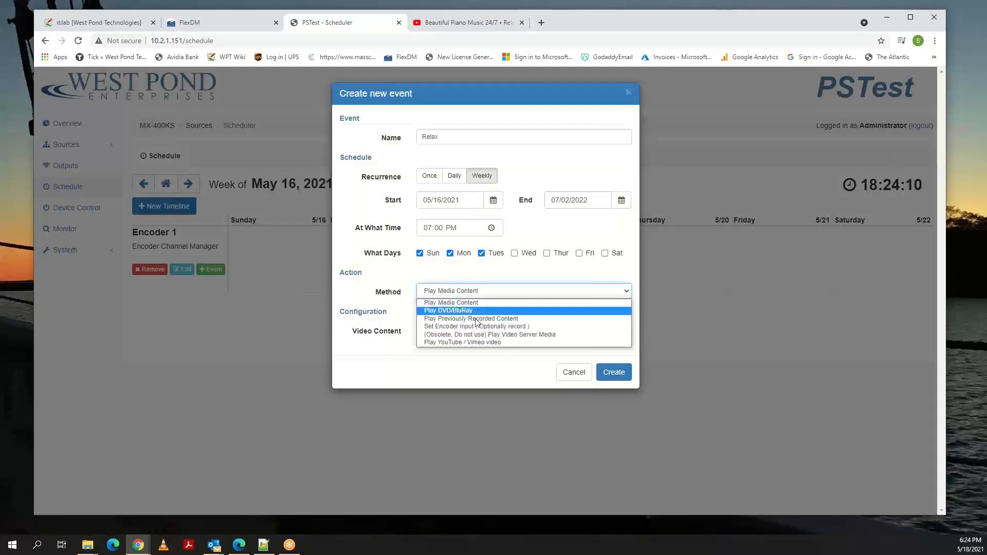
left_click(471, 340)
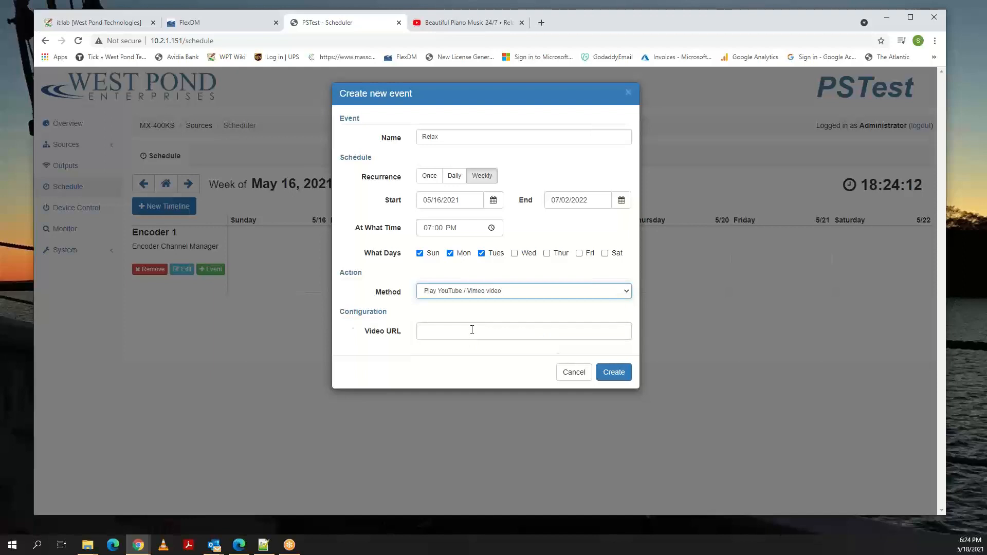
left_click(472, 330)
key("ctrl+v")
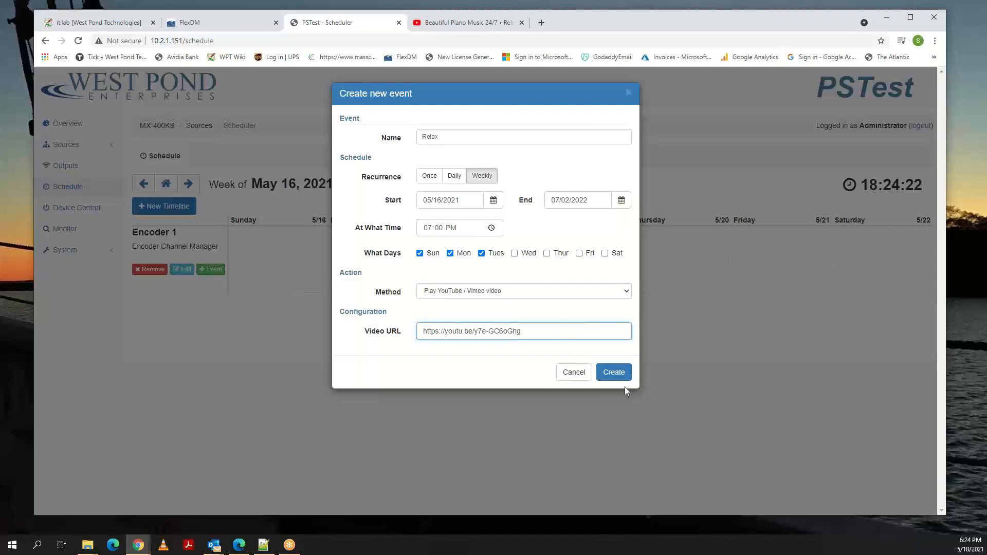
left_click(615, 371)
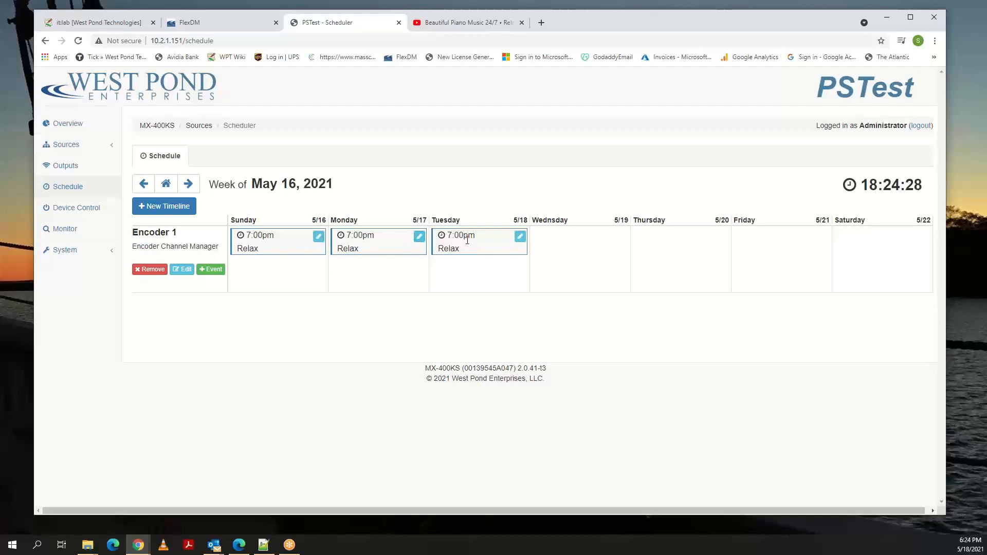
Check the recurring Relax events in the weeks through June 20, 2021, and return to the week of May 16, 2021.
left_click(189, 184)
left_click(189, 184)
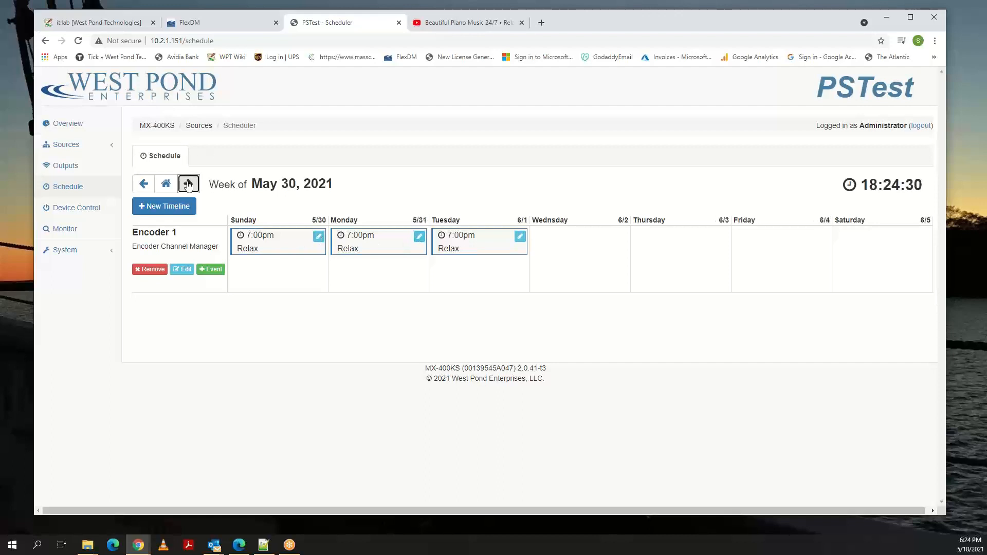
left_click(188, 184)
left_click(188, 184)
left_click(188, 184)
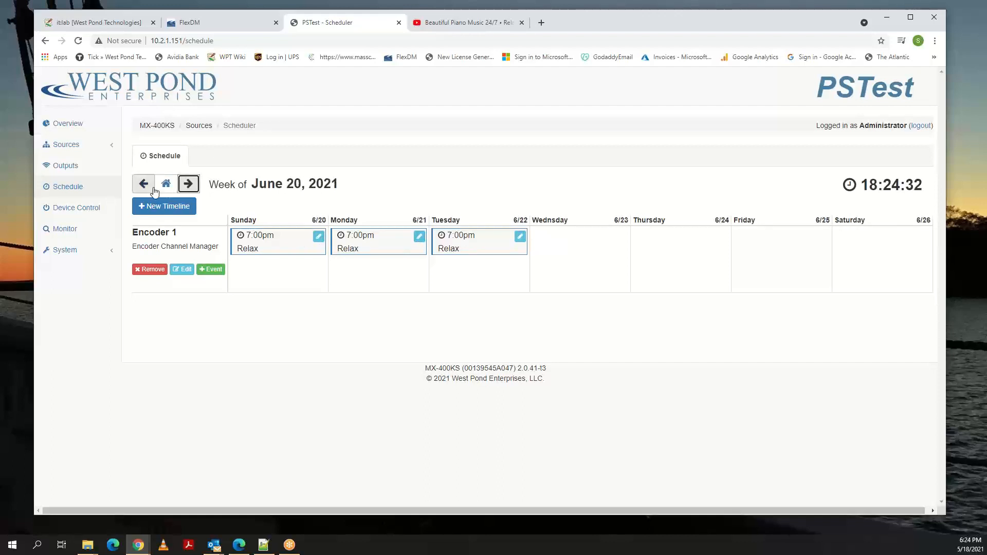
left_click(144, 185)
left_click(143, 185)
left_click(144, 185)
left_click(144, 185)
left_click(144, 185)
left_click(145, 186)
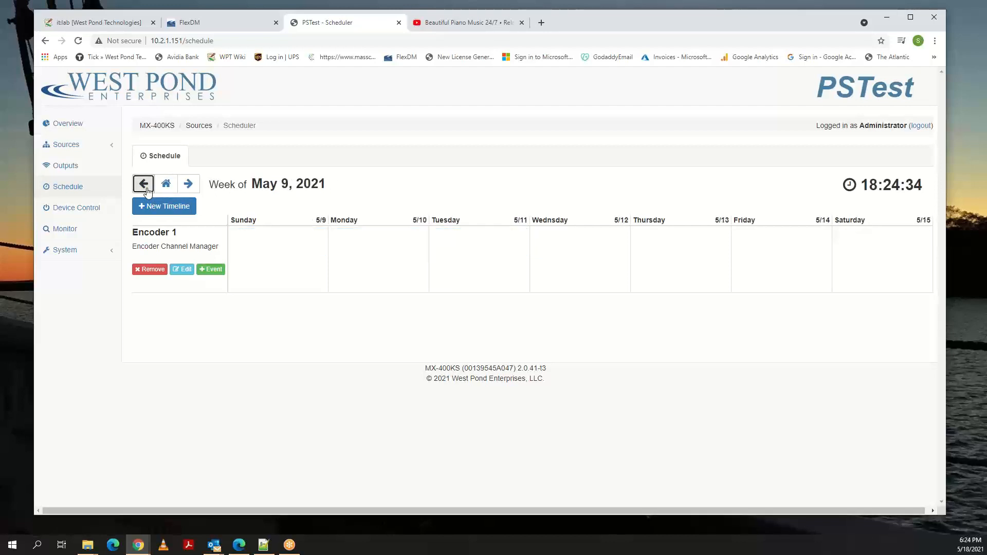
left_click(189, 188)
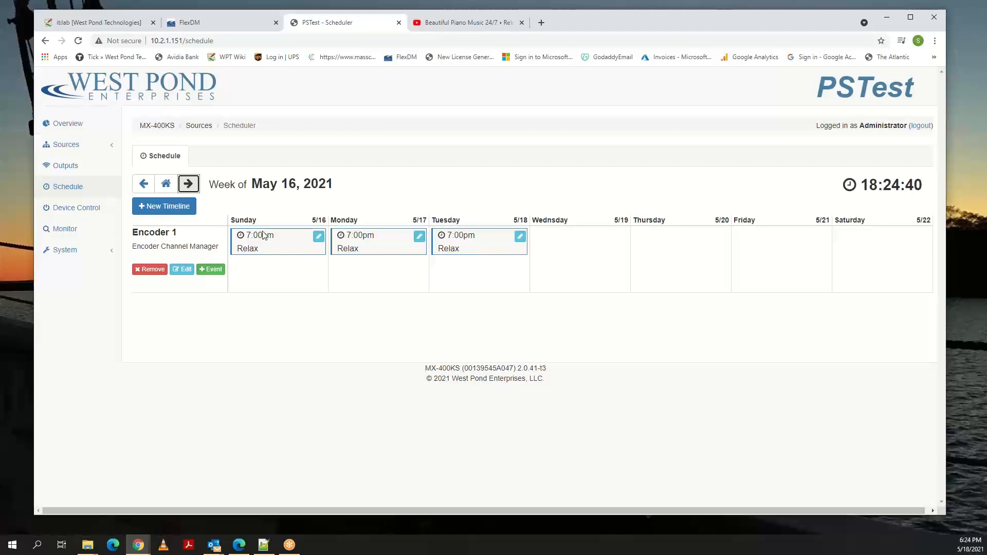
Switch to the YouTube piano music stream, play it to examine the video and its page, and pause it again.
left_click(449, 22)
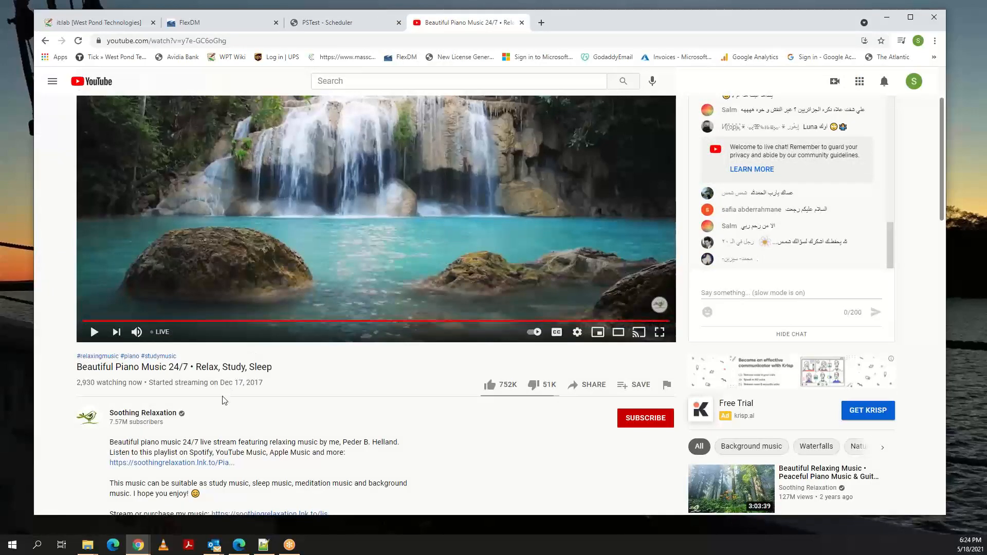
scroll(224, 402, "down", 1)
left_click(95, 281)
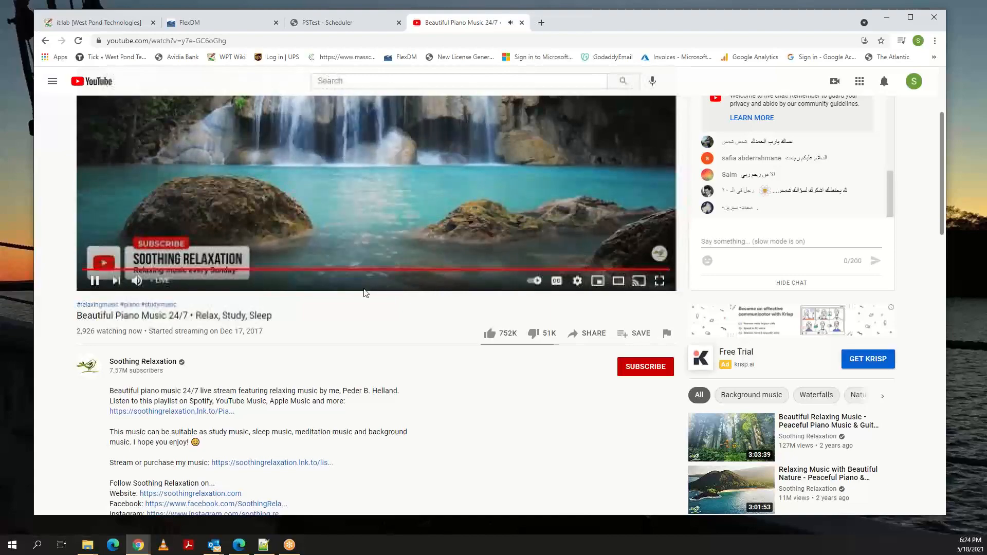
scroll(352, 320, "down", 2)
scroll(353, 321, "up", 5)
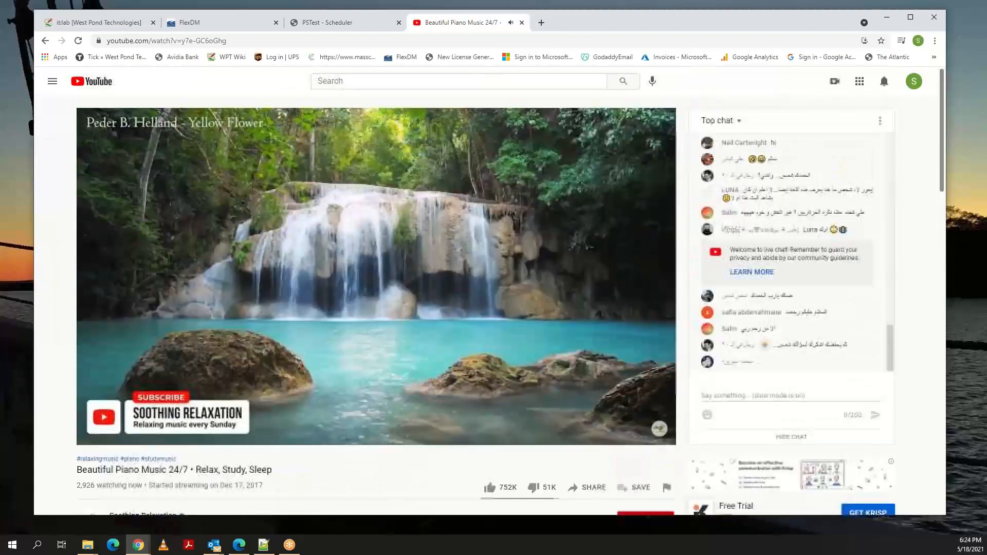
scroll(353, 320, "down", 3)
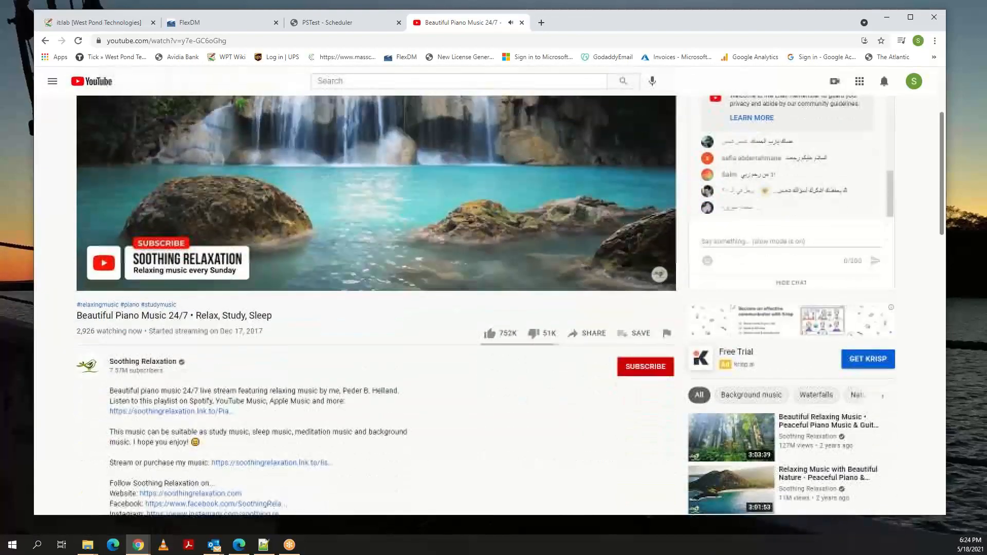
scroll(423, 119, "down", 2)
scroll(423, 118, "up", 6)
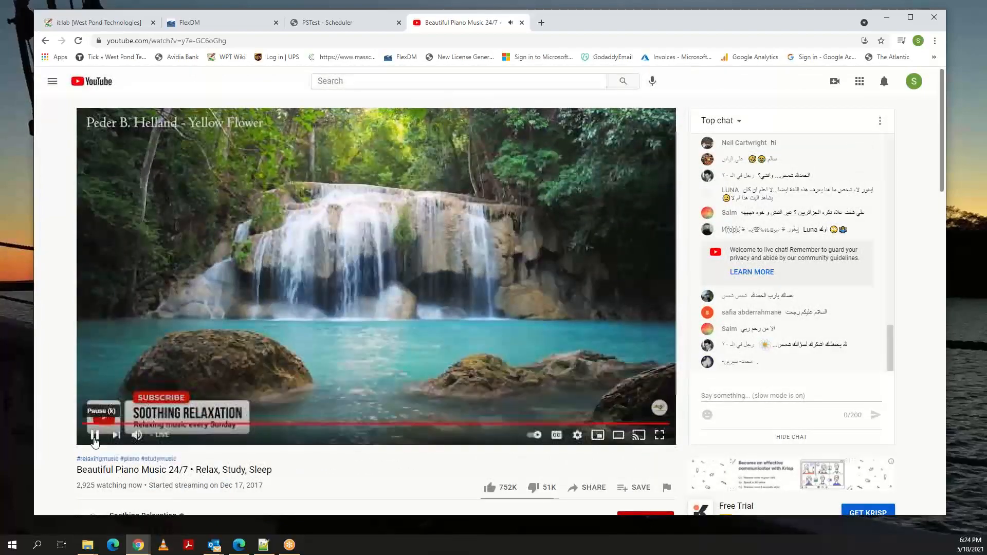
left_click(95, 436)
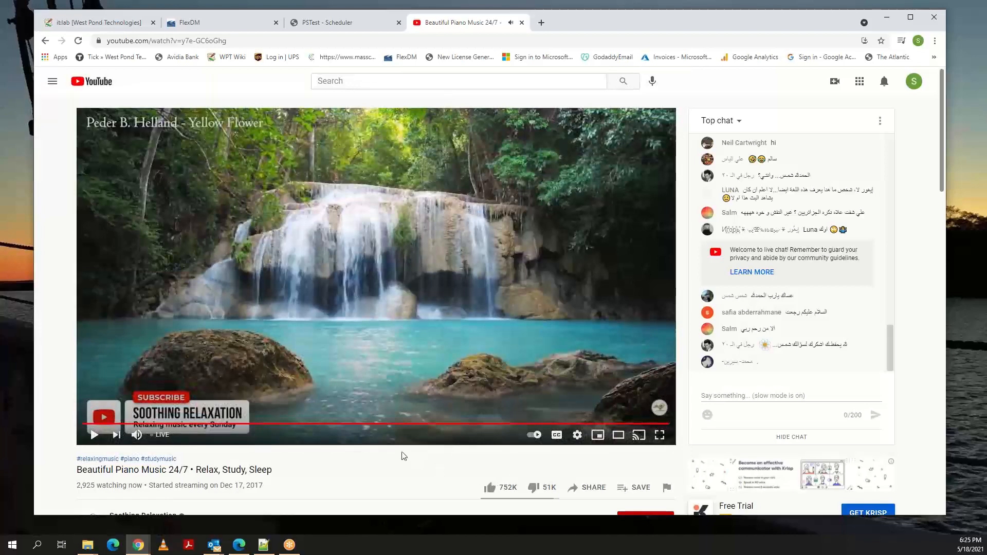
Back in the PSTest scheduler, start a new Encoder 1 event named Movie with weekly recurrence.
left_click(325, 26)
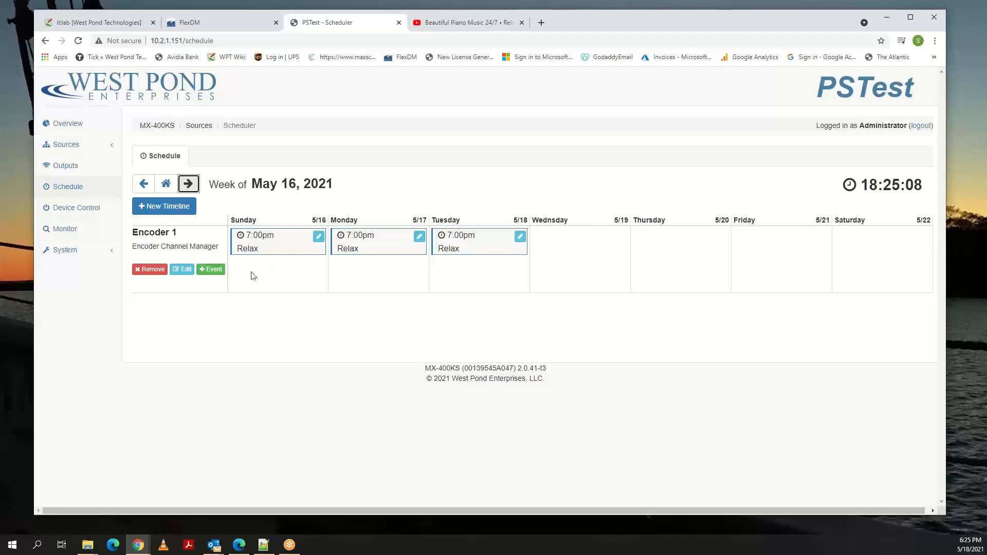
left_click(210, 270)
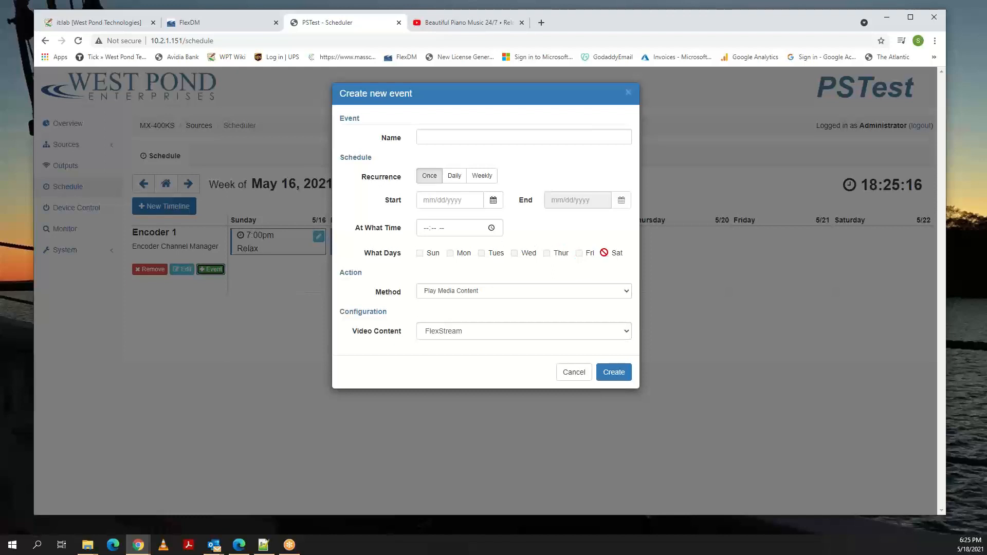
left_click(434, 135)
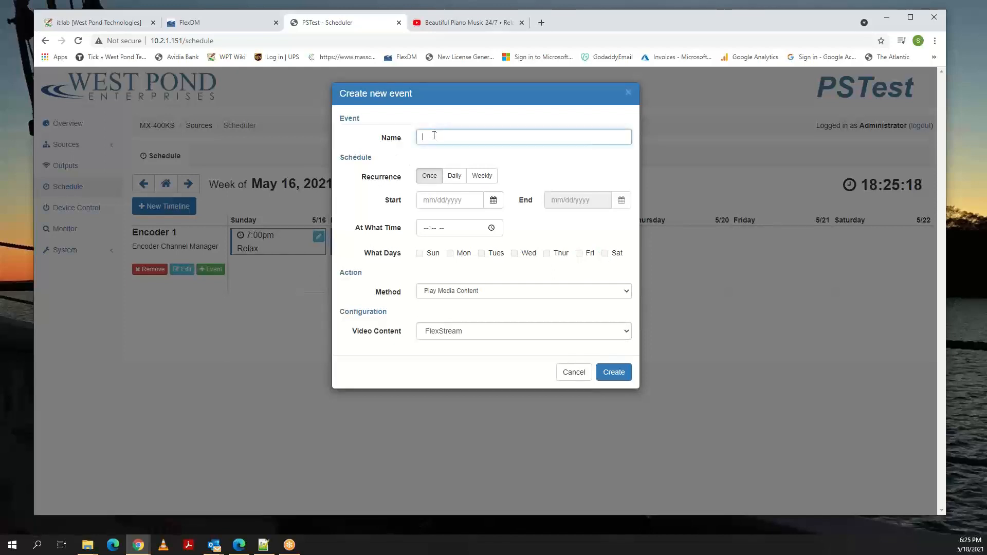
type("Movie")
left_click(478, 177)
Set the Movie event's start date to 05/09/2021 and its end date to 01/15/2022.
left_click(493, 200)
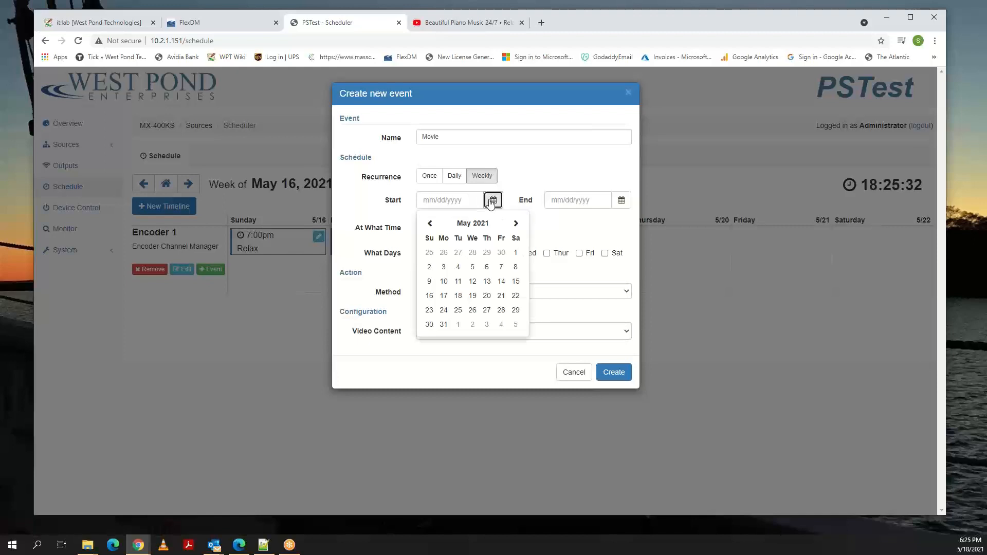
left_click(429, 282)
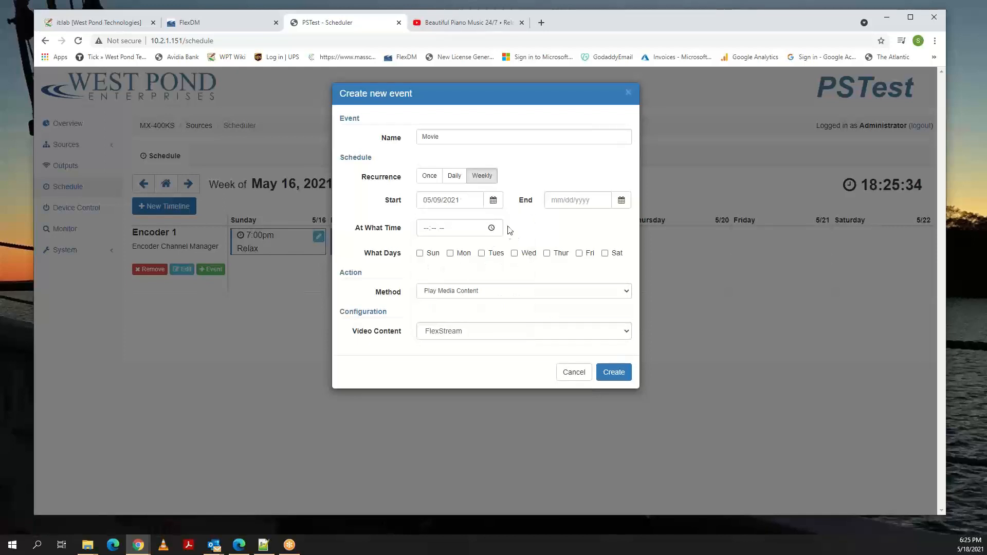
left_click(623, 201)
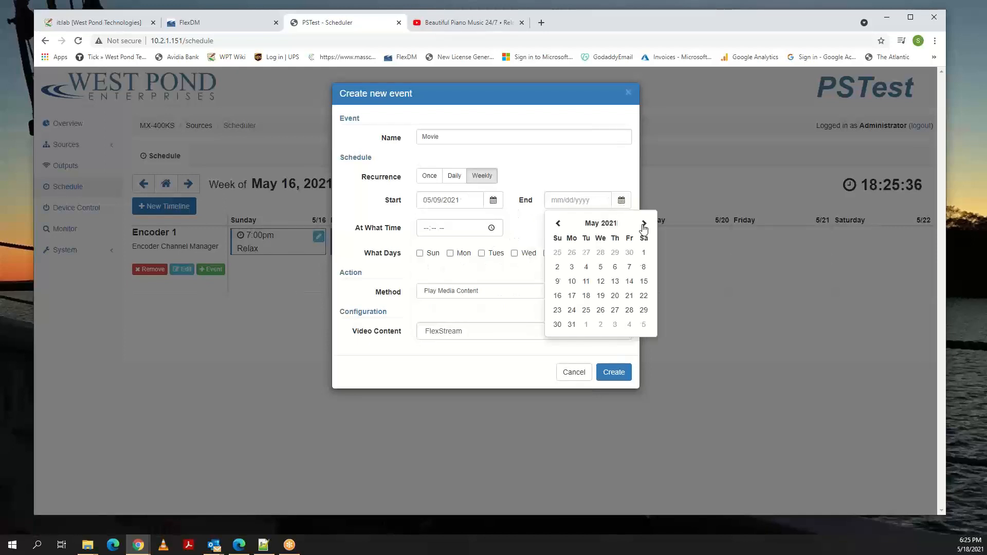
left_click(643, 223)
left_click(643, 223)
left_click(644, 223)
left_click(644, 223)
left_click(644, 223)
left_click(644, 223)
left_click(644, 223)
left_click(643, 223)
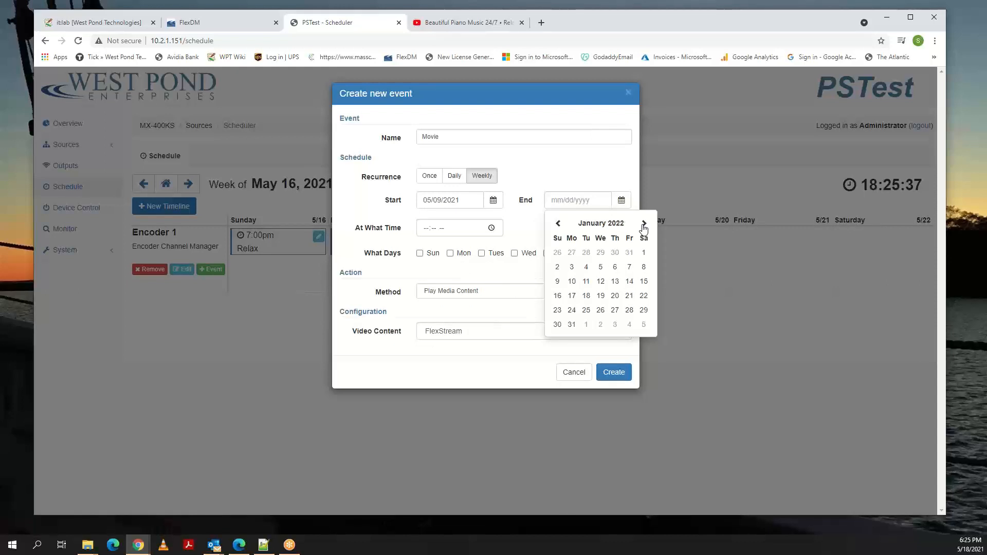
left_click(644, 281)
Schedule the Movie event for 07:30 PM on Saturdays.
left_click(491, 229)
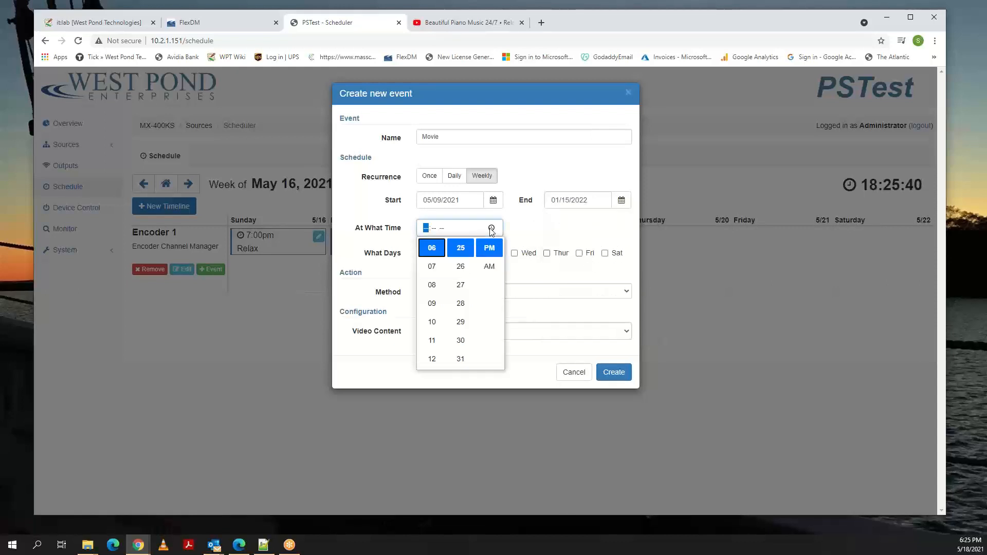
left_click(432, 268)
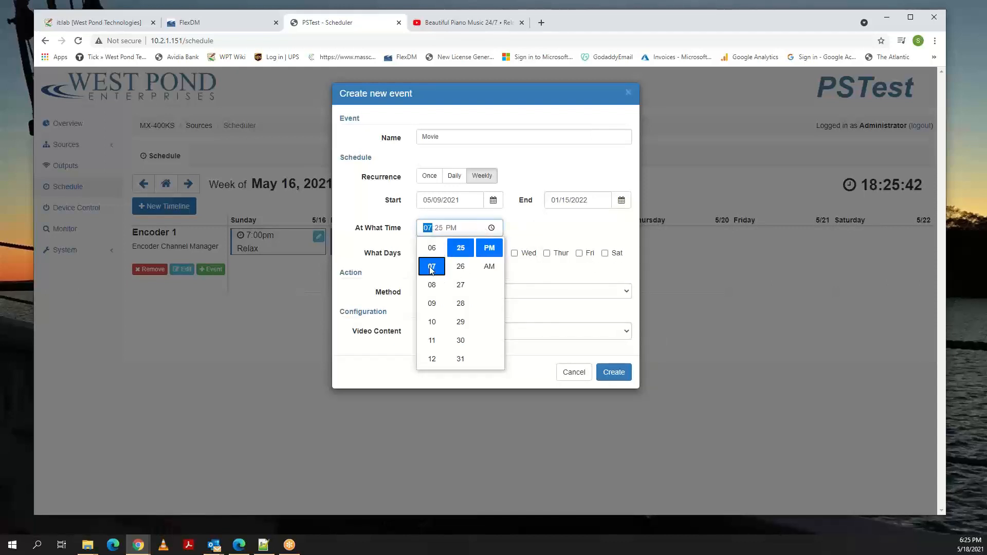
left_click(460, 341)
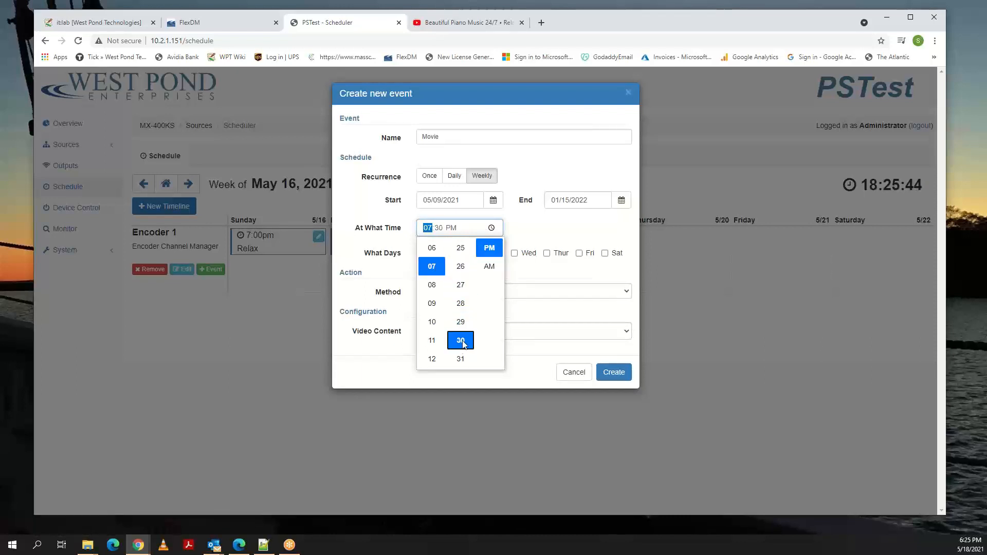
left_click(525, 233)
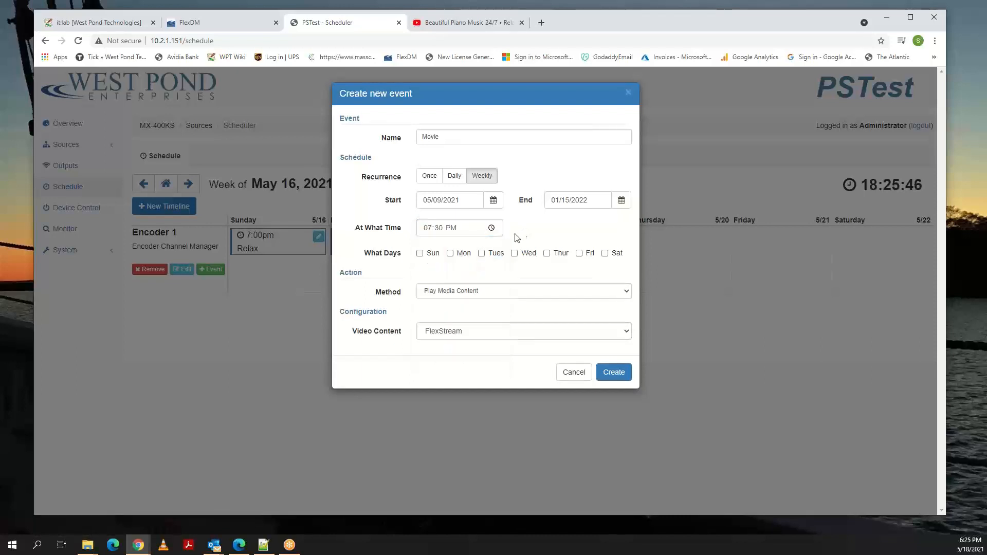
left_click(605, 253)
Set the method to Play DVD/BluRay, with capture input Video Capture ( 1-1 ) and external input device Denon DVD On ( 1:1 ).
left_click(503, 292)
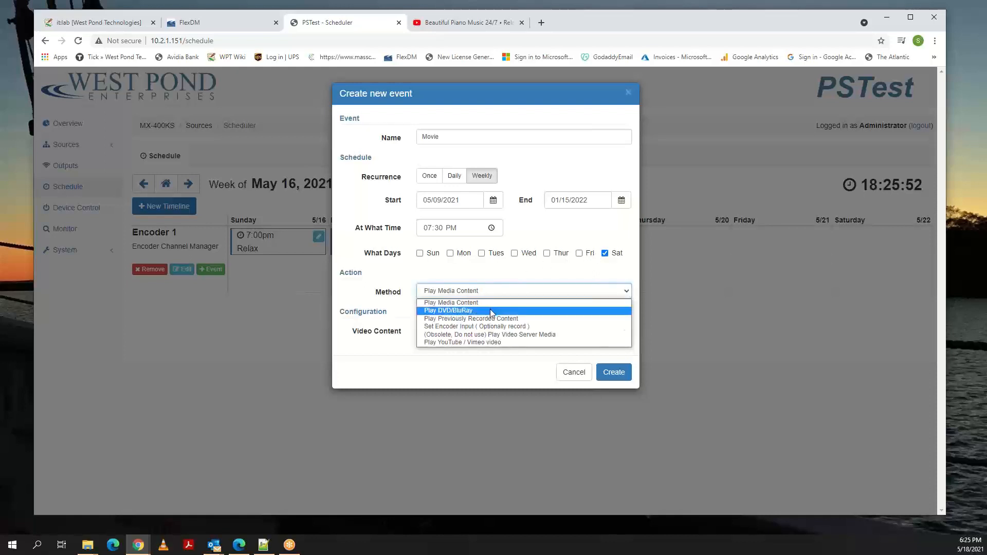
left_click(491, 311)
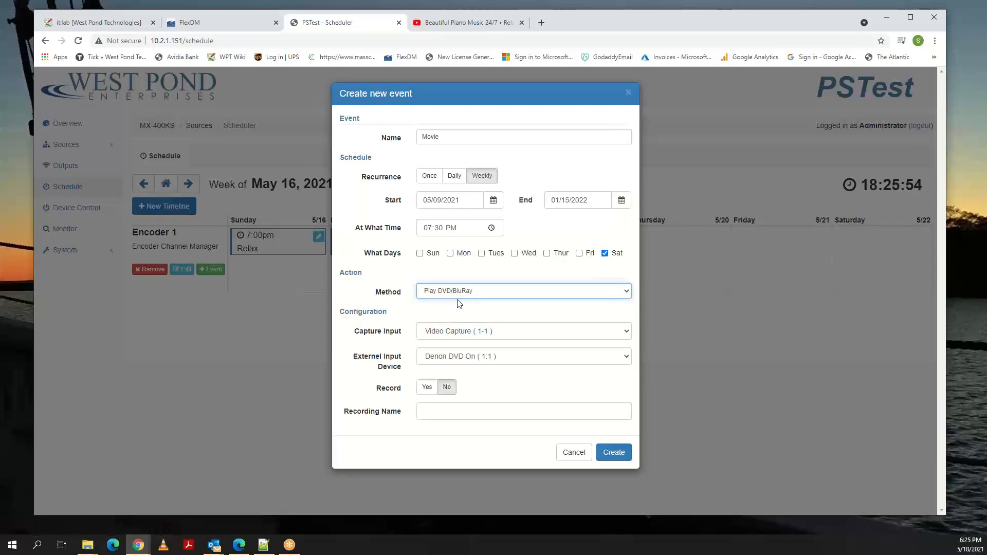
left_click(507, 336)
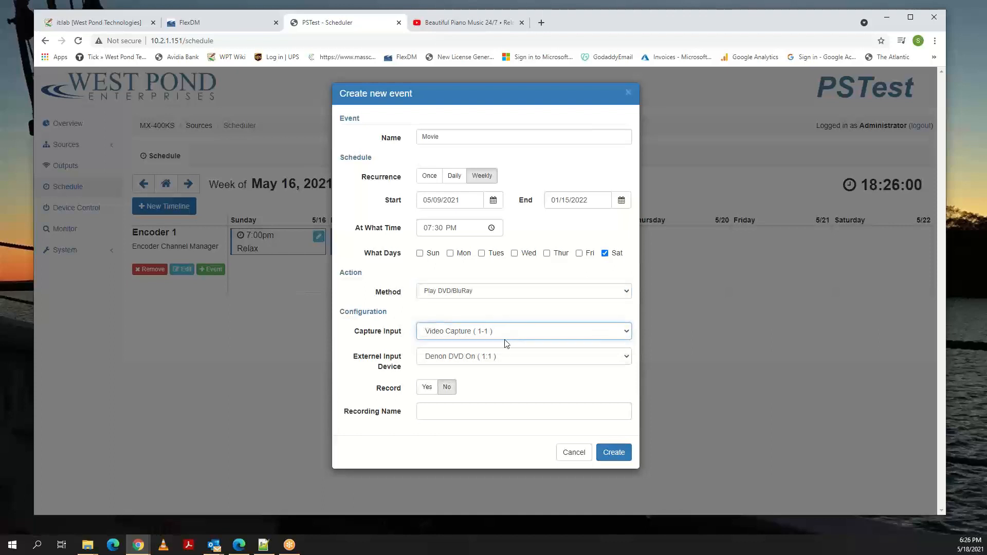
left_click(504, 360)
left_click(503, 360)
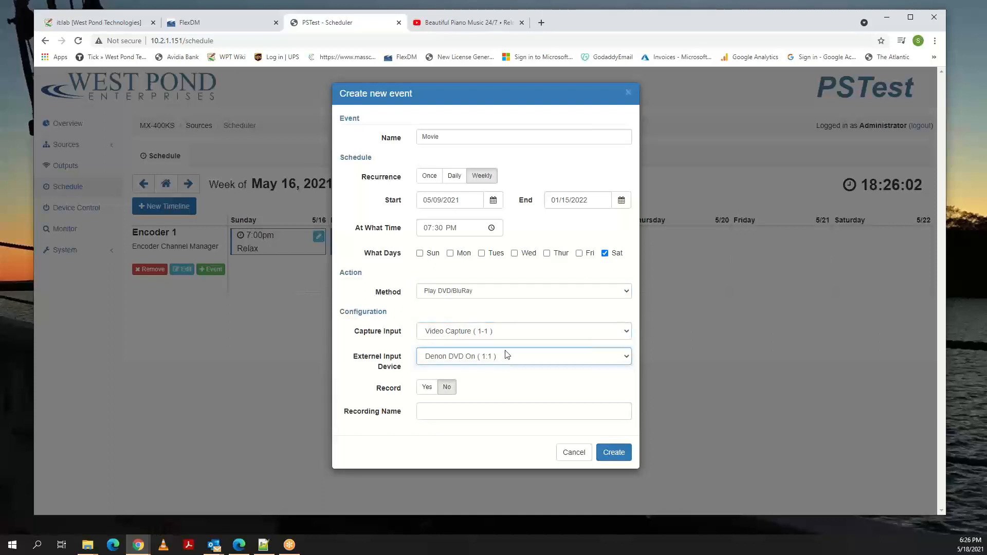
left_click(509, 331)
left_click(509, 330)
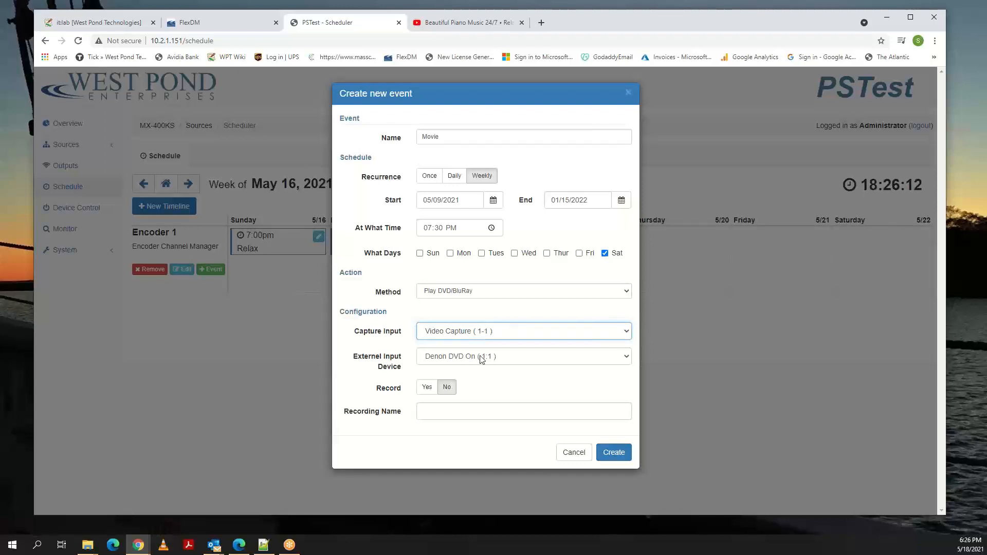
Set Record to No without a recording name and create the Movie event.
left_click(424, 411)
left_click(426, 387)
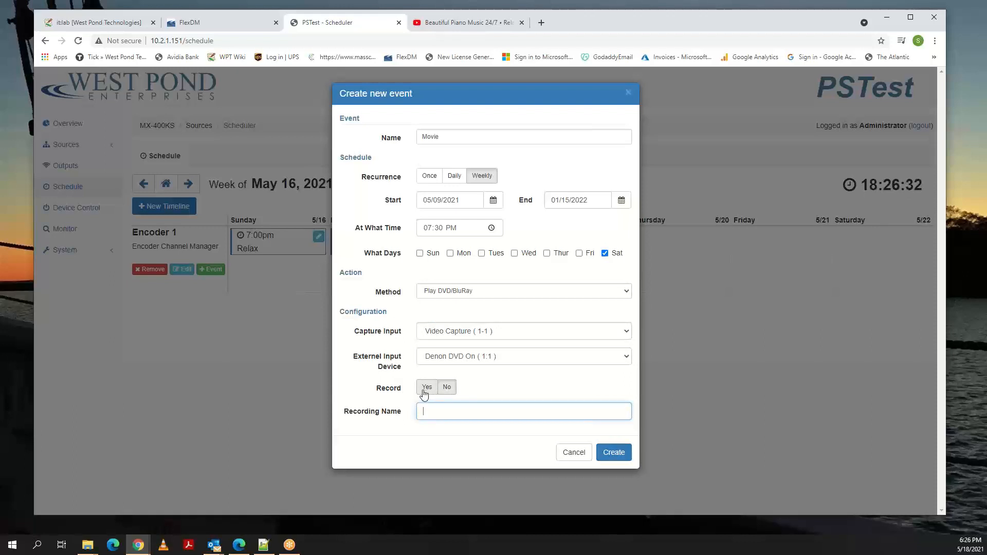
left_click(445, 386)
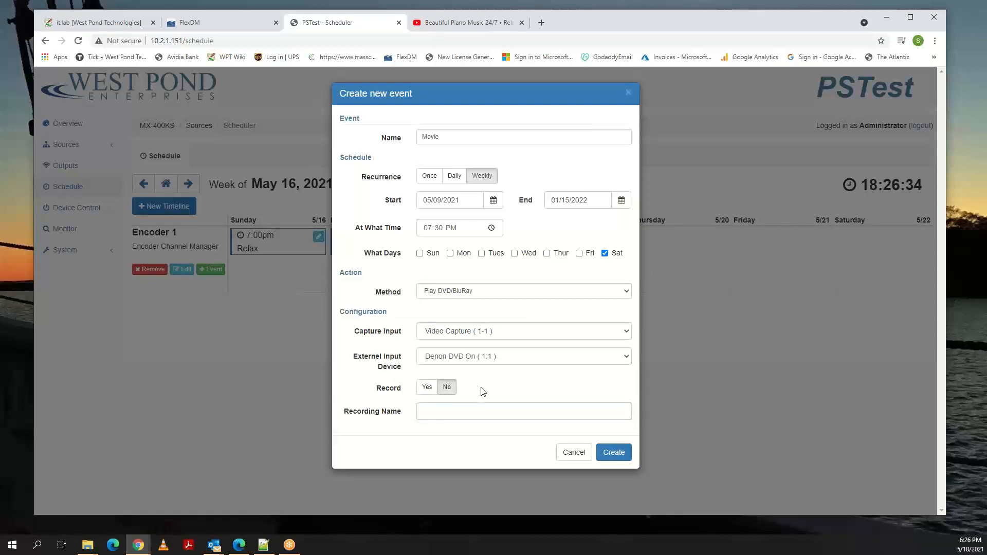
left_click(618, 455)
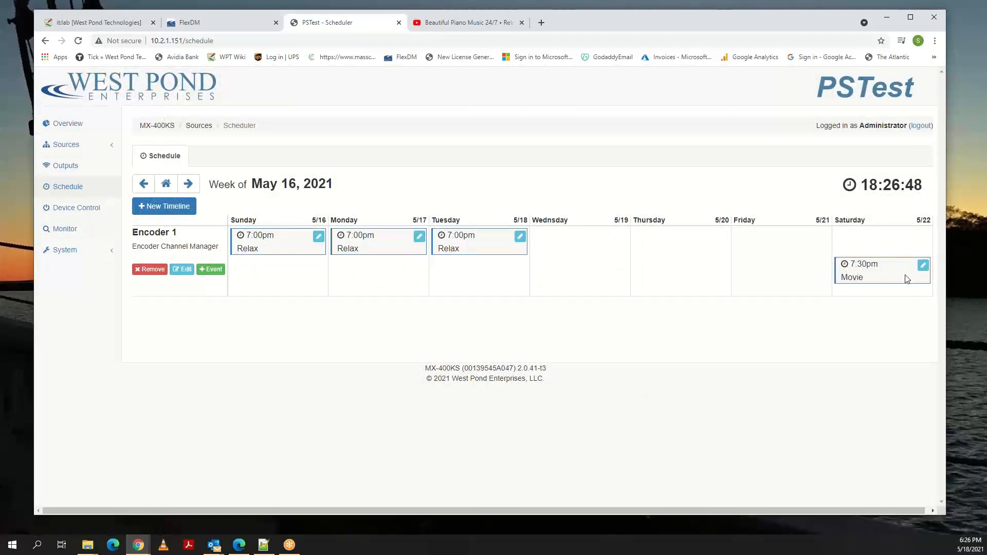
Modify Saturday's Movie event so that it also runs on Sundays.
left_click(924, 266)
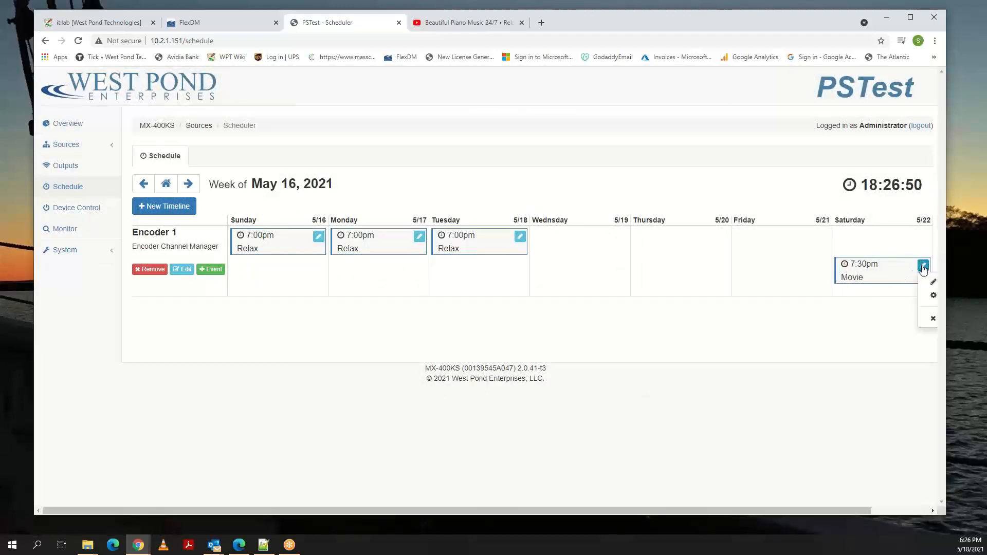
left_click(931, 283)
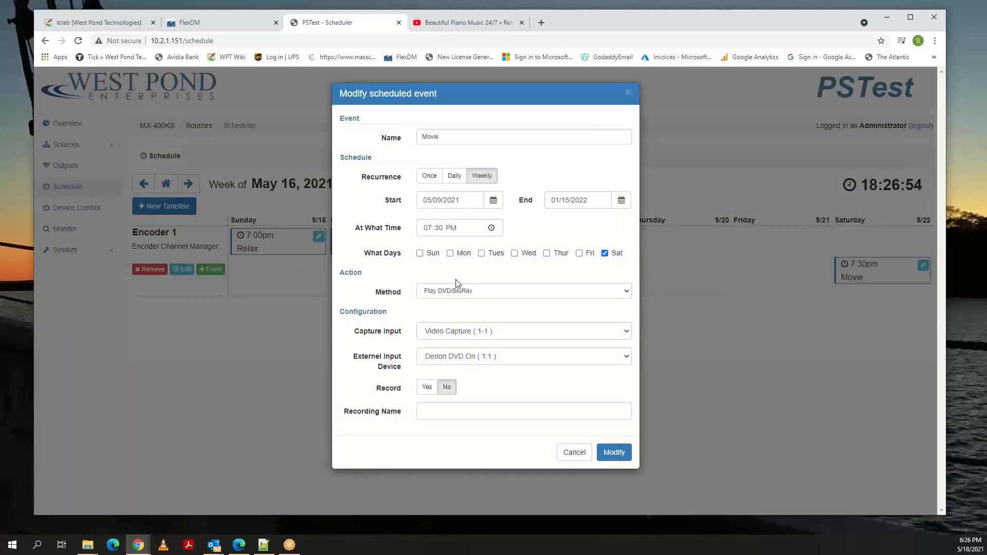
left_click(420, 254)
left_click(617, 454)
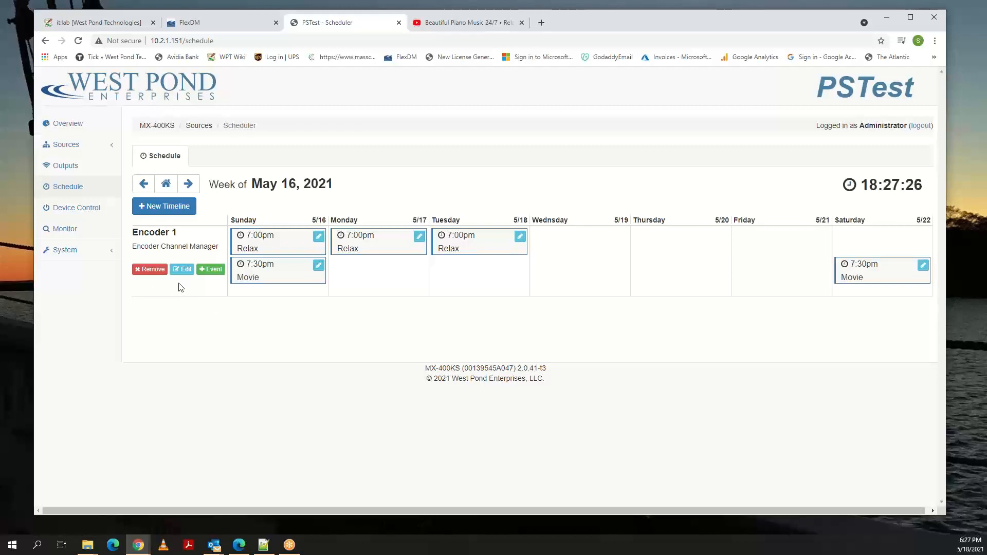
In the network sources, start a new RTSP source and name it after the office where the camera is located.
left_click(72, 149)
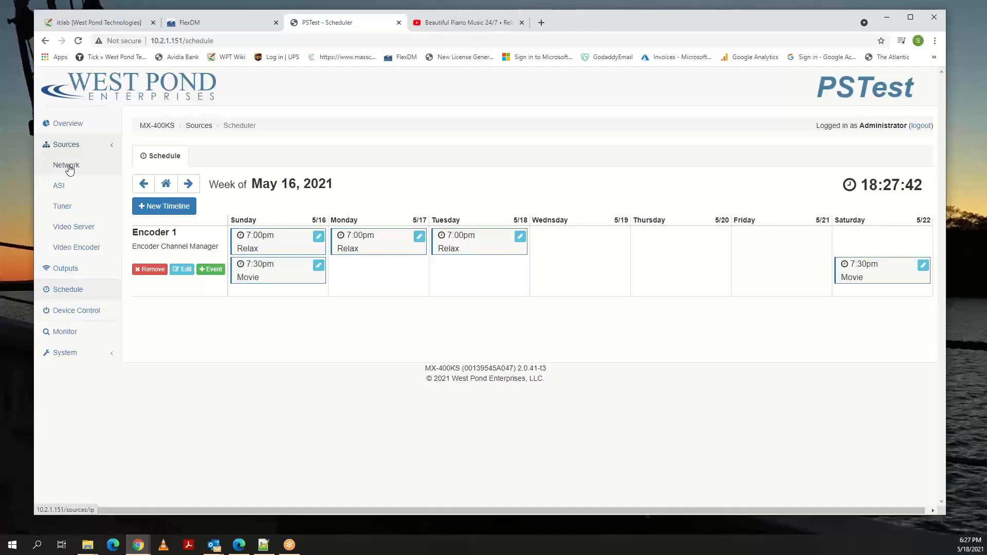
left_click(69, 169)
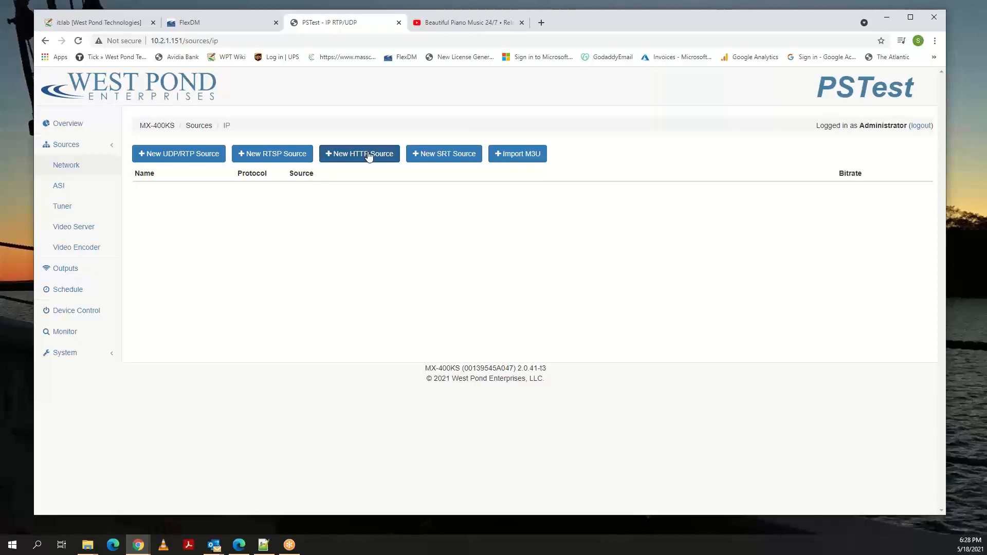
left_click(268, 157)
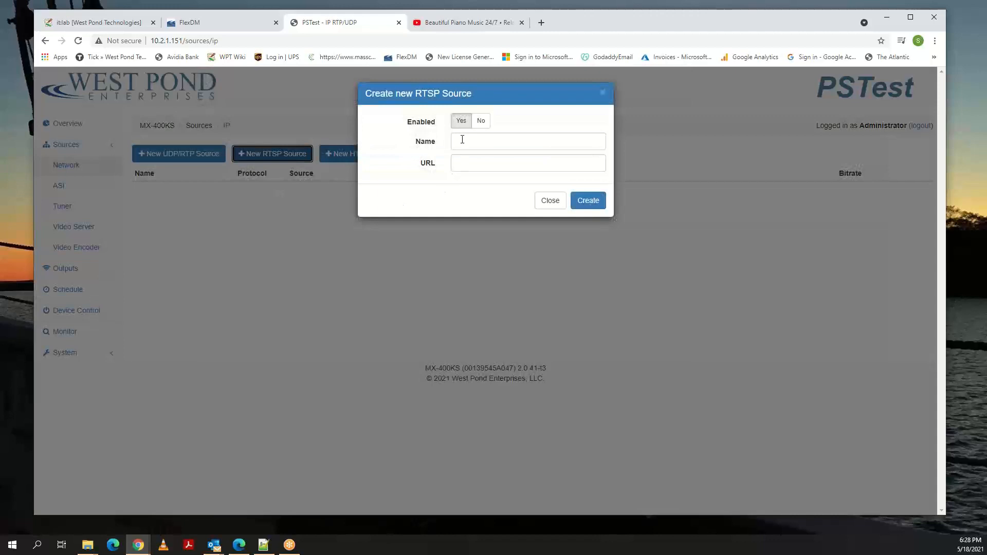
left_click(462, 139)
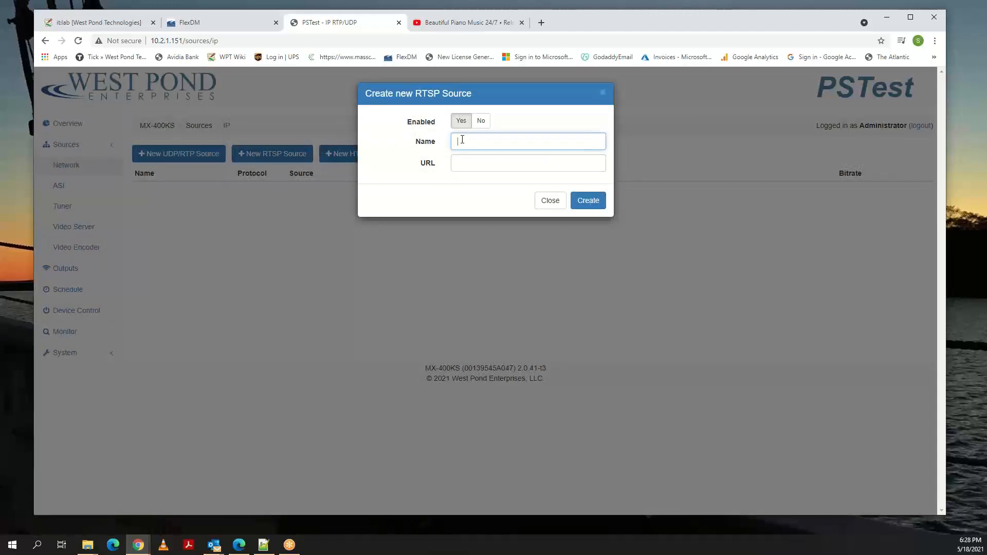
type("Steve' Office")
left_click(459, 161)
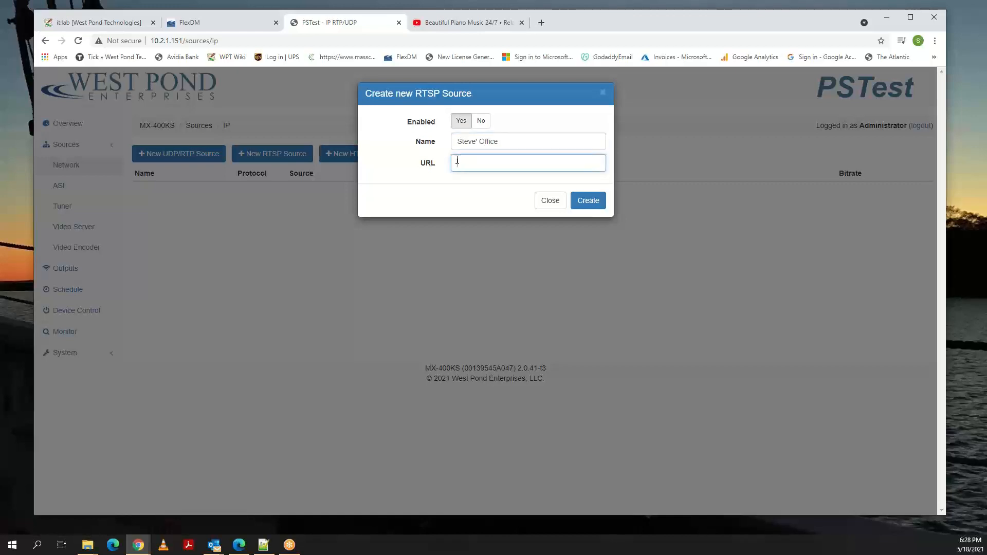
Copy the RTSP URL of the AMcrest 1080P office camera at 10.2.0.164 from the lab wiki page.
left_click(124, 25)
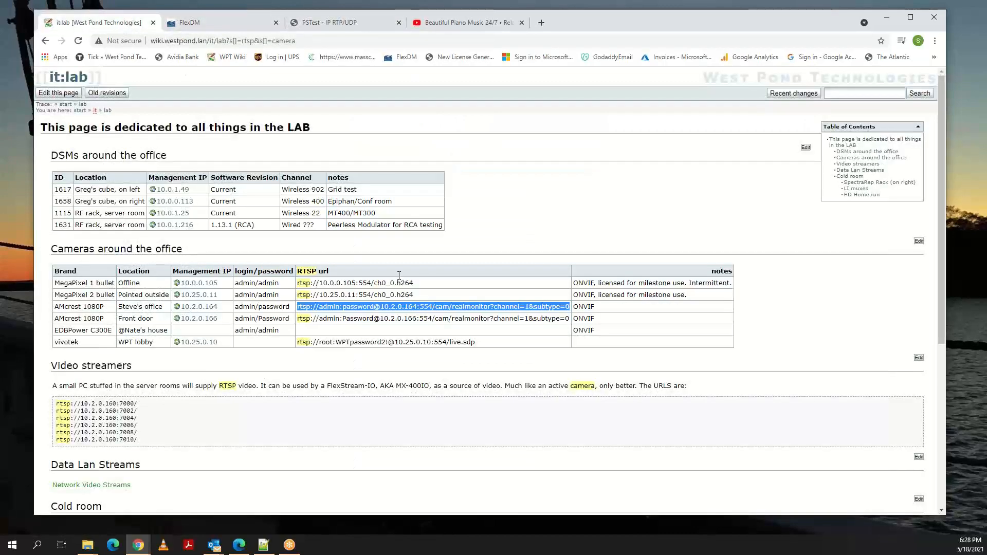
right_click(382, 308)
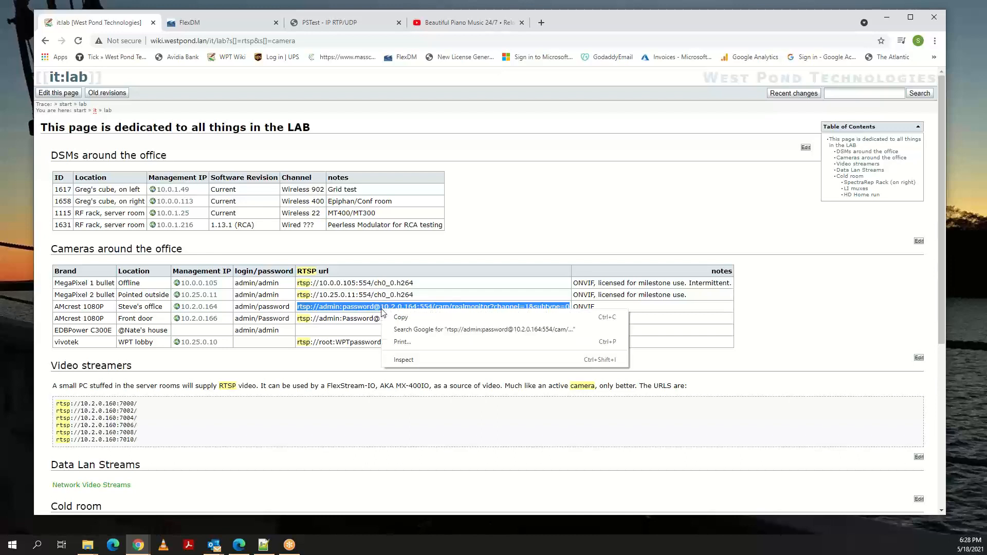
left_click(403, 316)
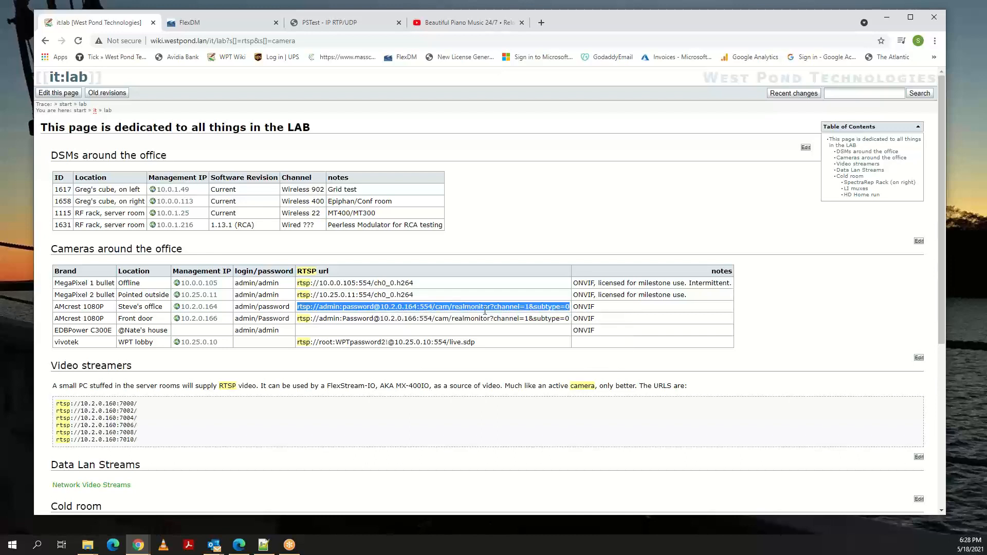
Paste the copied camera URL, including its login password, into the new RTSP source's URL and create the source.
left_click(314, 23)
left_click(460, 161)
key("ctrl+v")
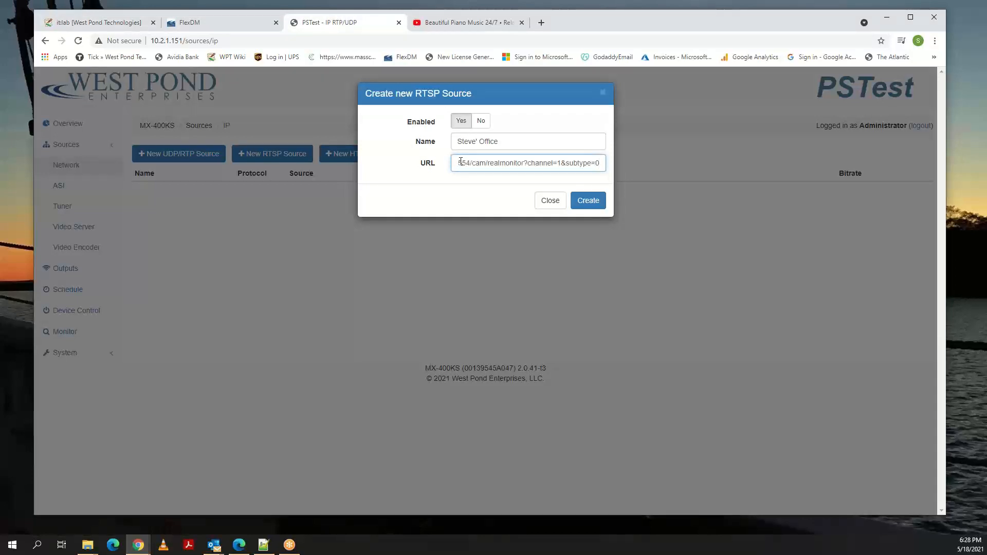
key("Left")
key("Left")
key("Left")
key("Left")
key("Left")
key("Left")
key("Left")
key("Left")
key("Left")
key("Left")
key("Left")
key("Left")
key("Left")
key("Left")
key("Left")
key("Left")
key("Left")
key("Left")
key("Left")
key("Left")
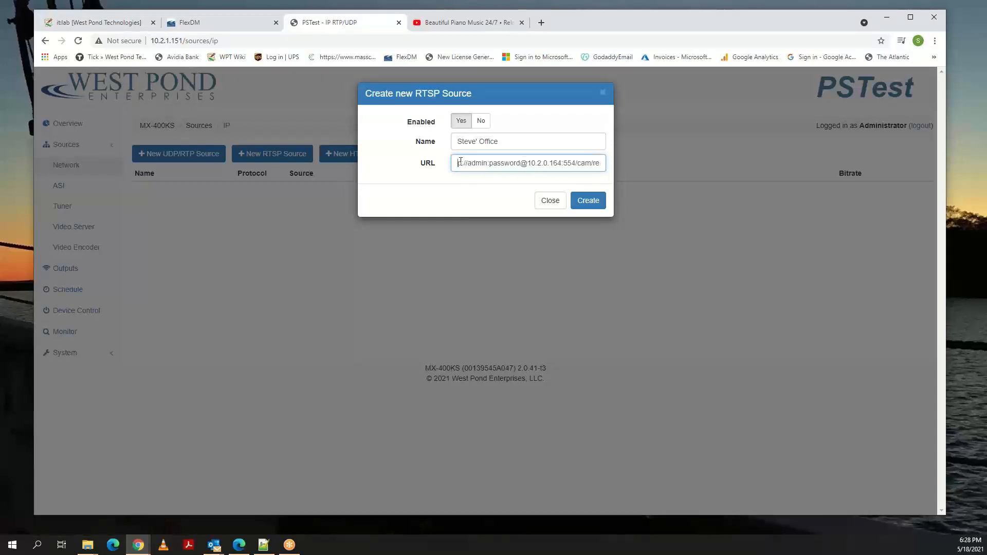
key("Left")
key("Left")
key("Left")
left_click(588, 201)
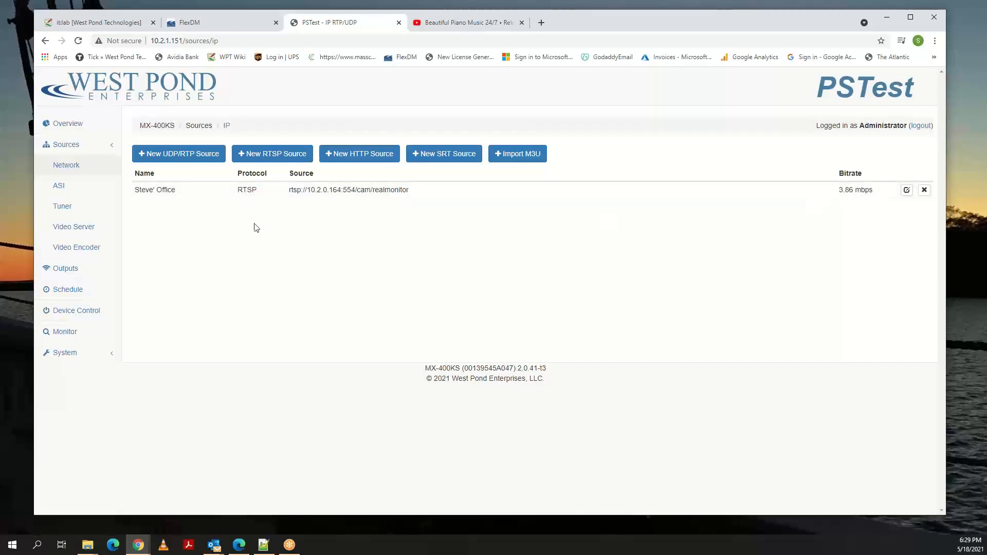
Examine the new office camera source in the overview and enlarge its video preview.
left_click(71, 126)
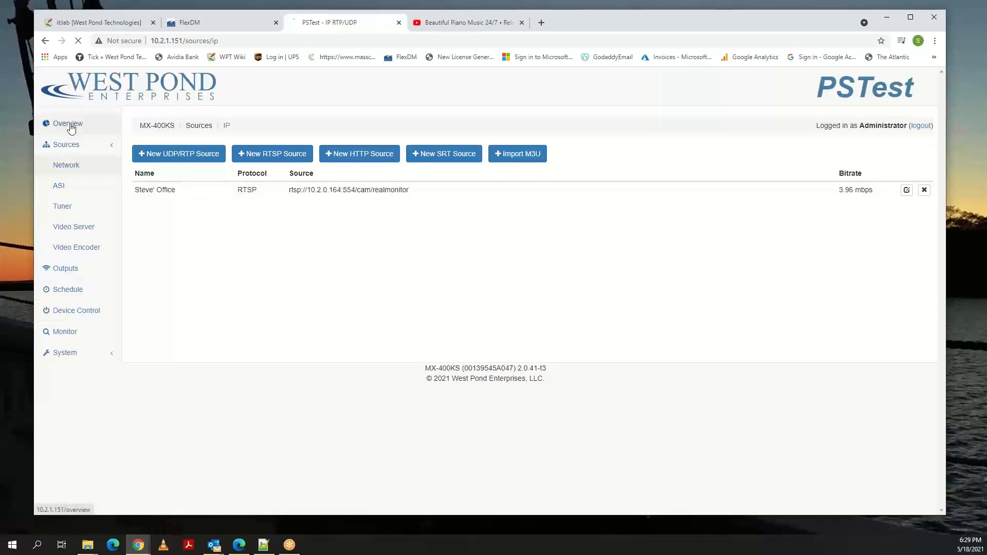
scroll(201, 171, "down", 3)
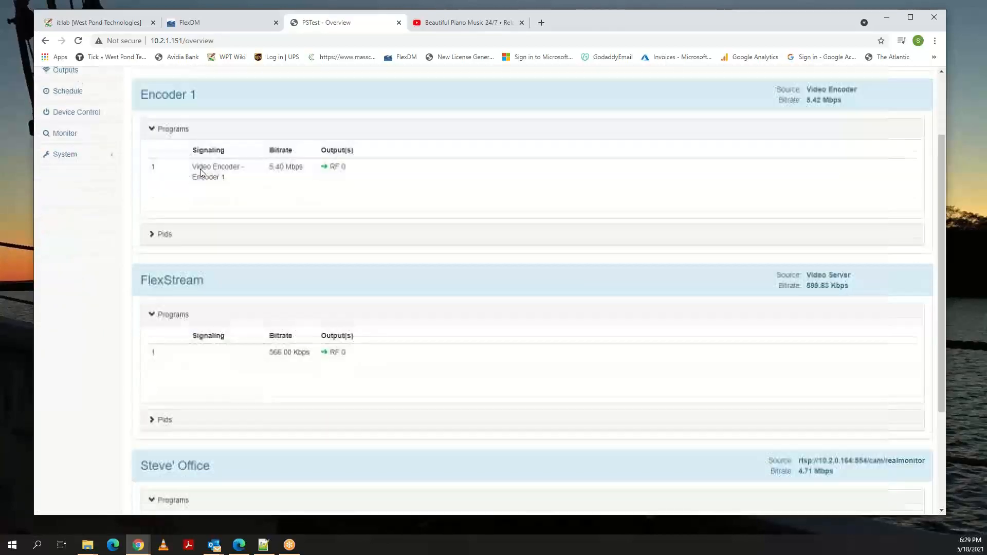
scroll(201, 169, "down", 3)
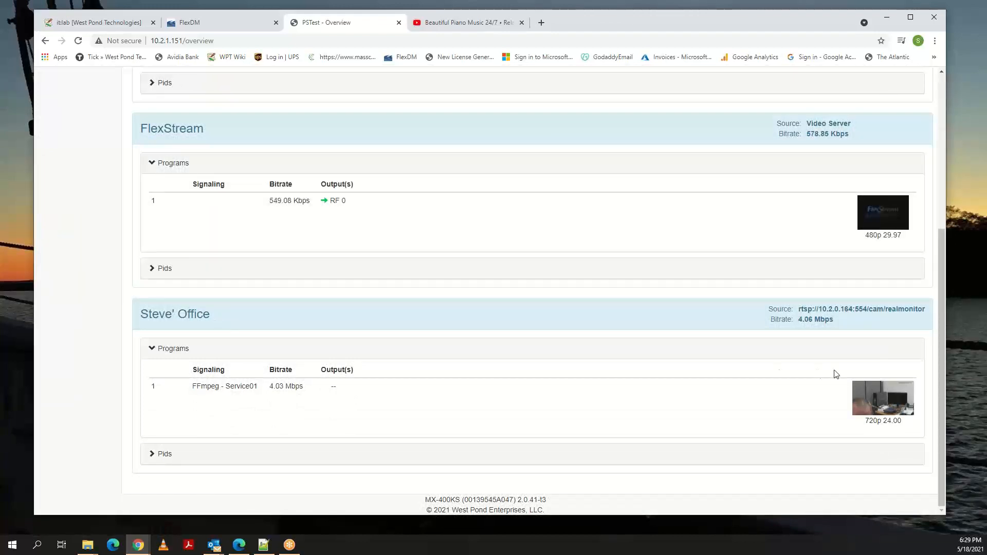
left_click(879, 399)
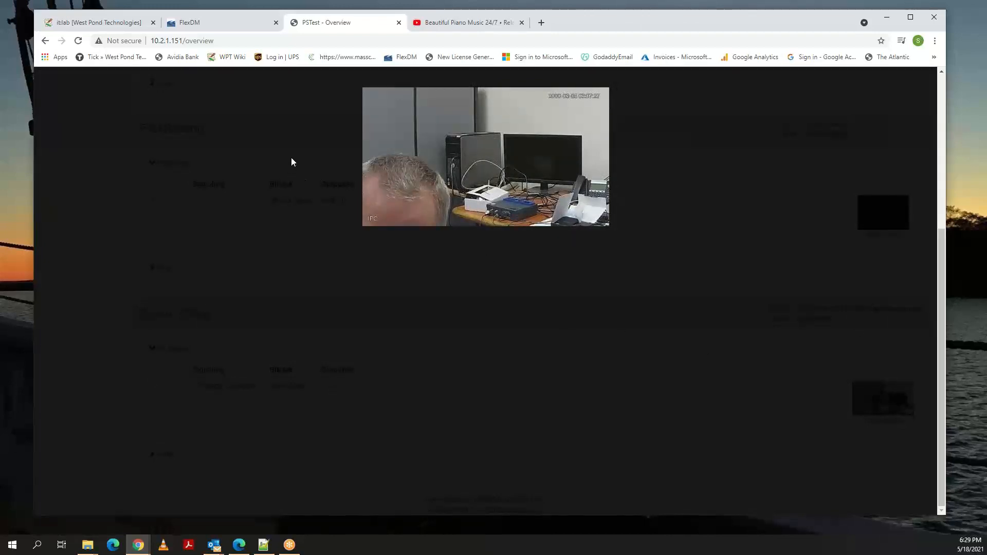
left_click(294, 134)
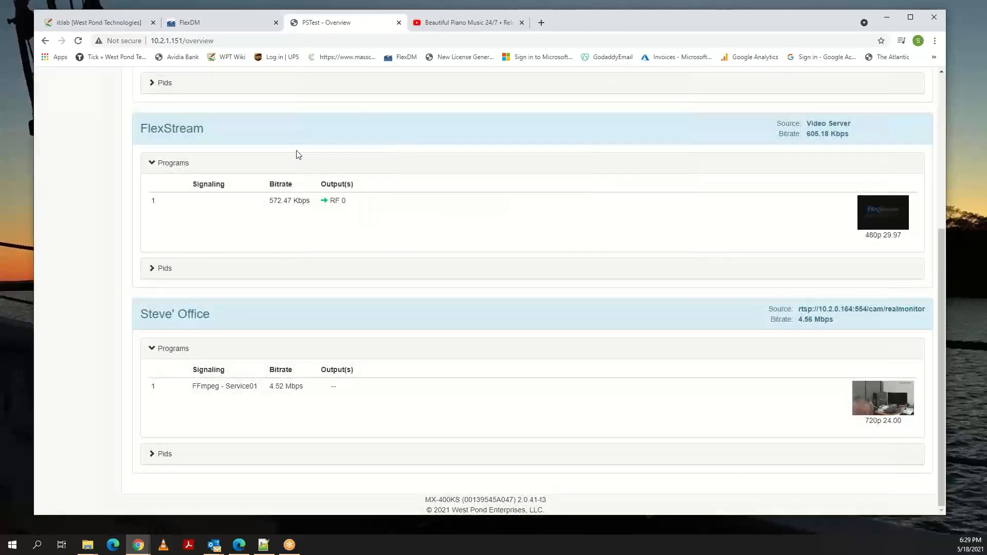
scroll(362, 356, "up", 5)
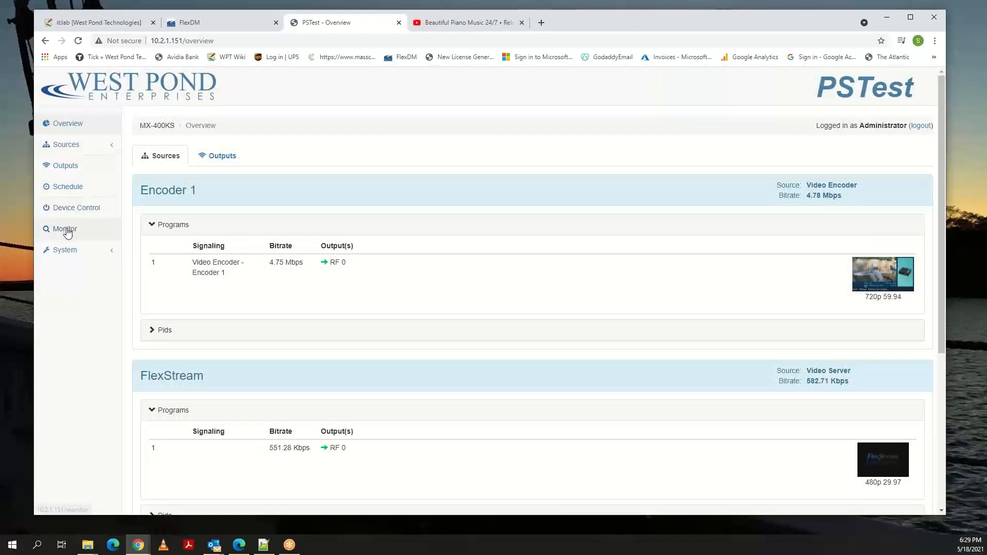
In the schedule, start a new event on Encoder 1 and name it Sunday Services.
left_click(70, 187)
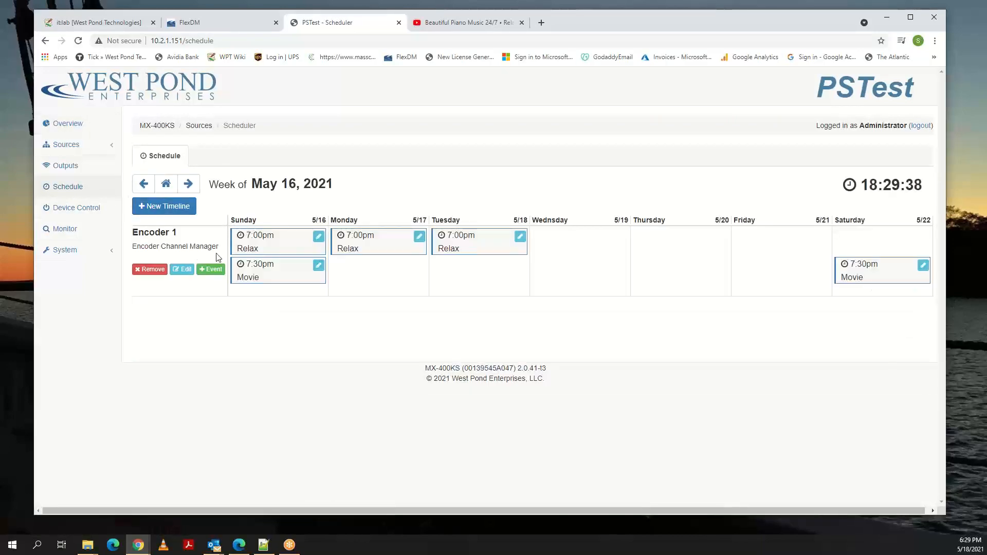
left_click(211, 271)
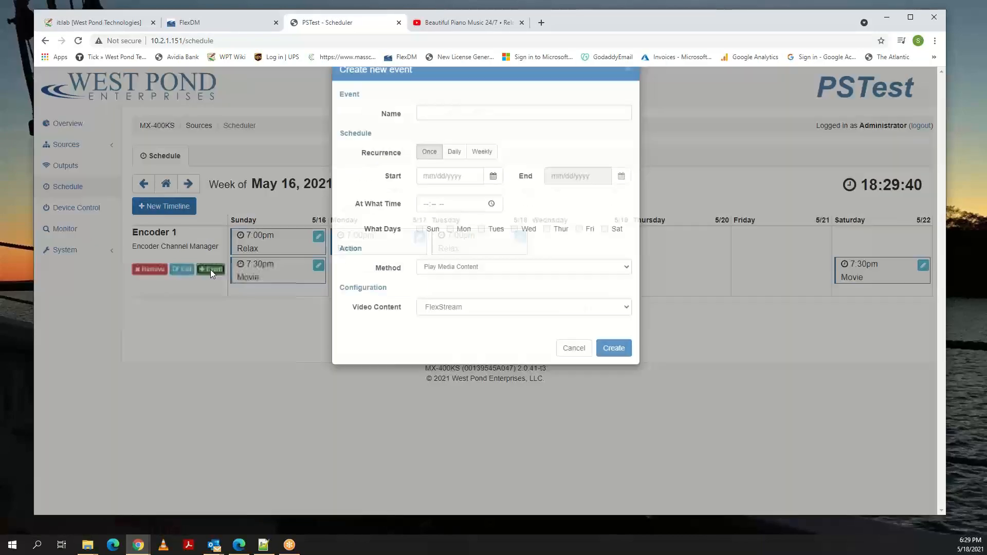
left_click(478, 138)
type("S")
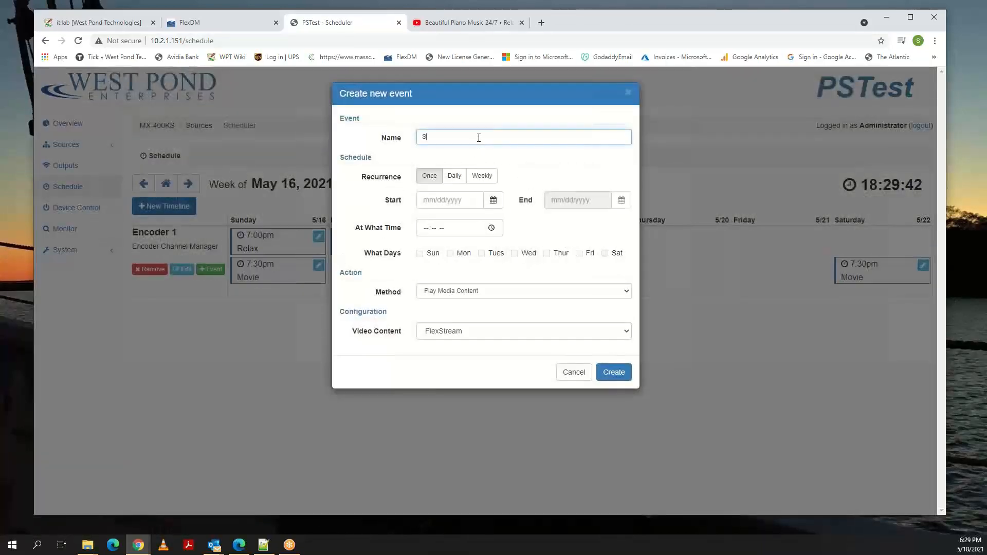
type("unday Services")
Set the event to recur weekly, starting 05/02/2021 and ending 12/11/2021.
left_click(493, 200)
left_click(430, 266)
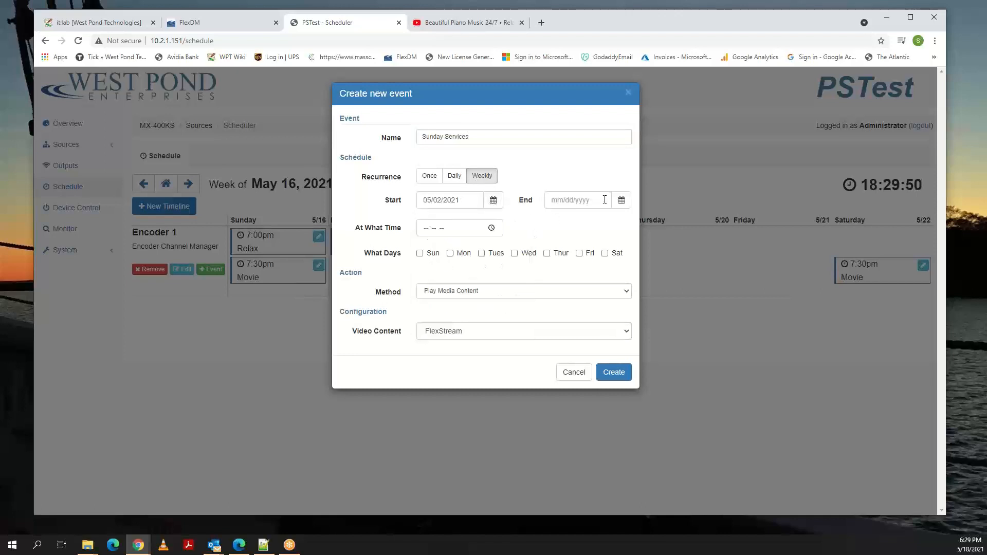
left_click(621, 200)
left_click(644, 224)
left_click(644, 224)
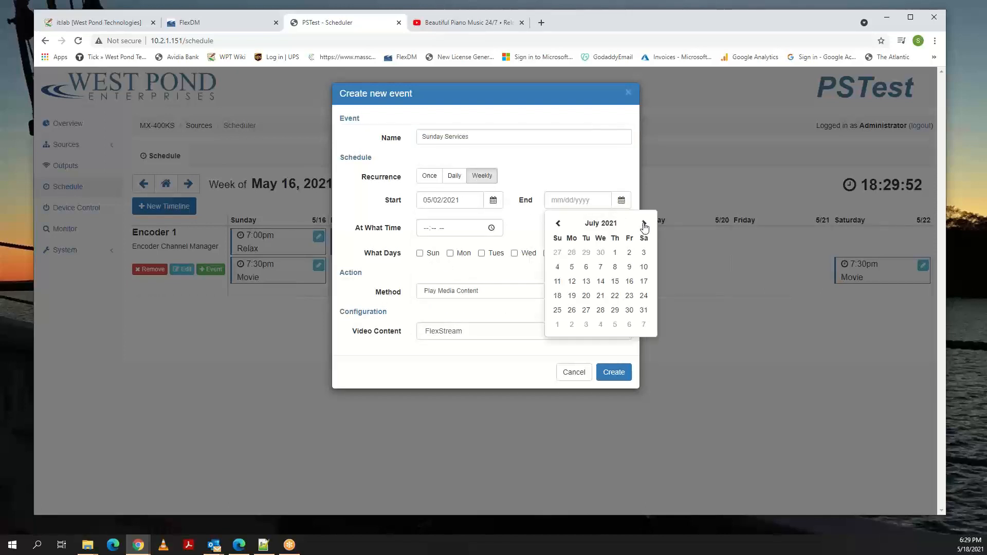
left_click(644, 224)
left_click(644, 224)
left_click(644, 224)
left_click(644, 224)
left_click(644, 223)
left_click(643, 267)
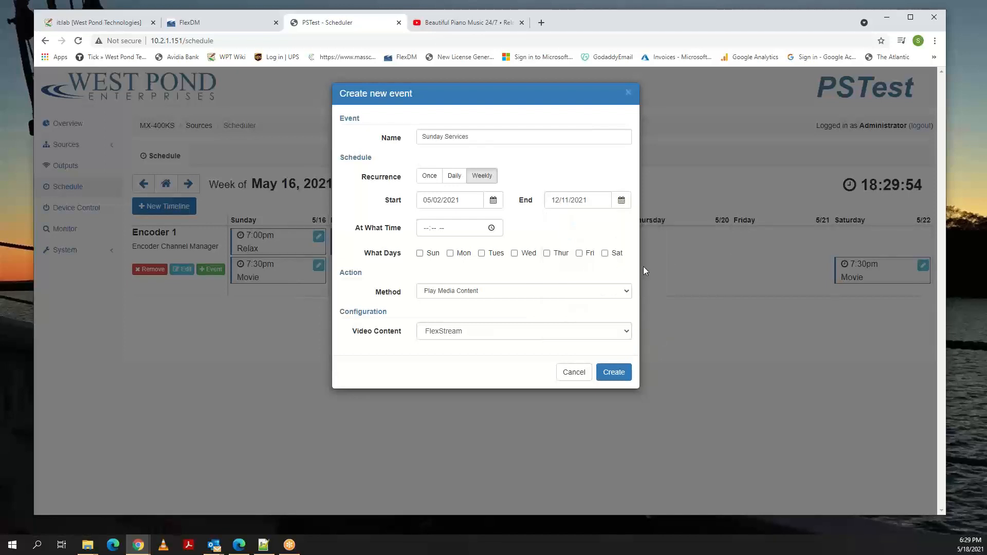
Set the event's time to 10:00 AM and have it run on Sundays.
left_click(492, 228)
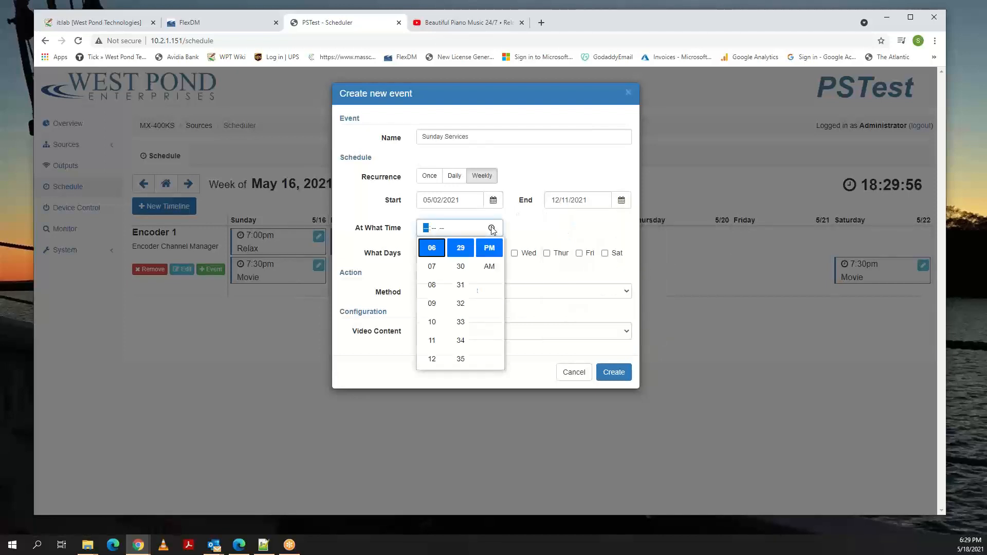
left_click(432, 340)
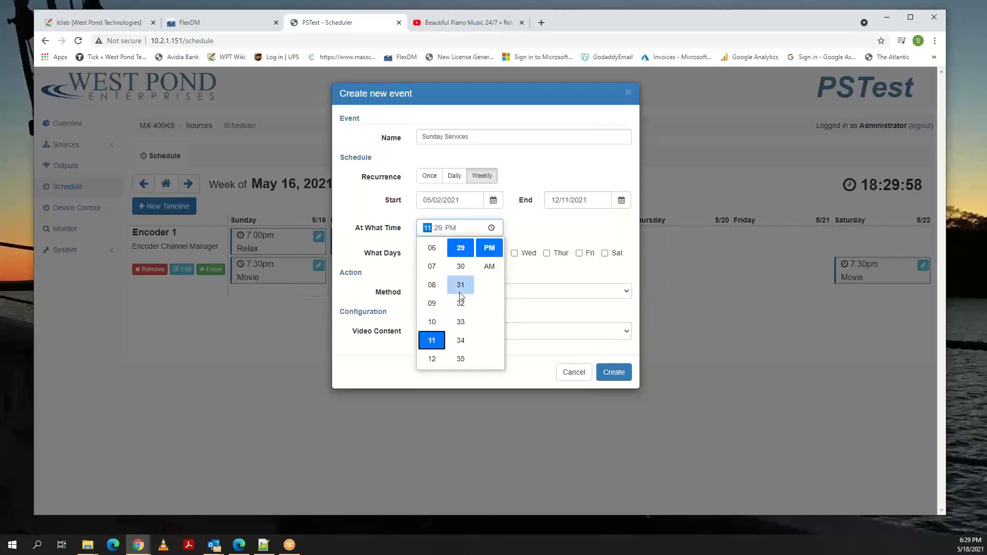
scroll(460, 296, "down", 4)
scroll(460, 296, "down", 6)
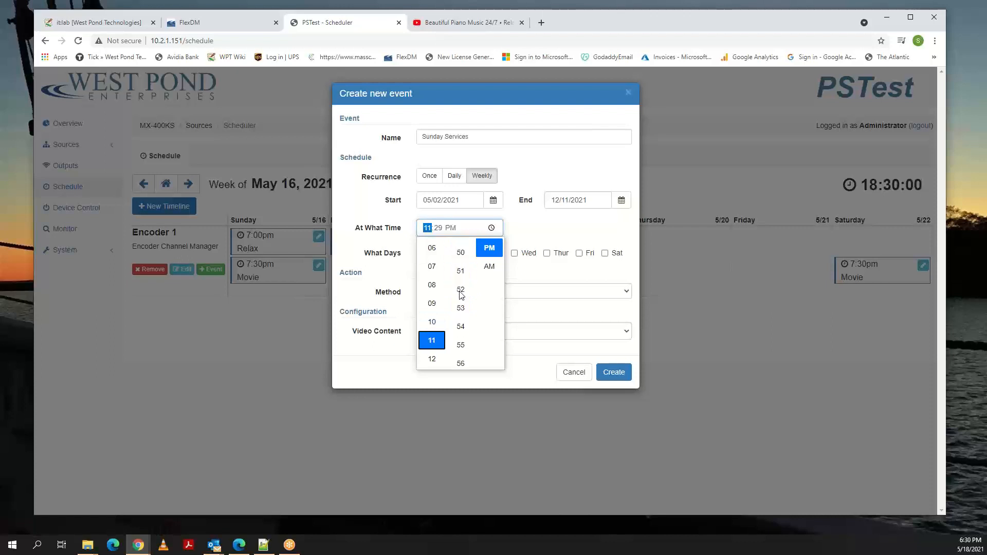
left_click(461, 304)
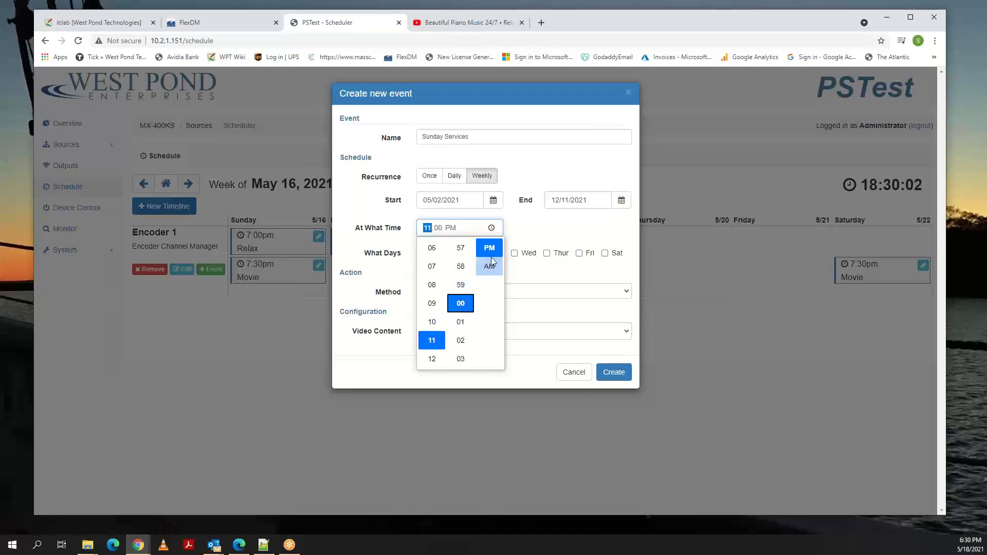
left_click(431, 322)
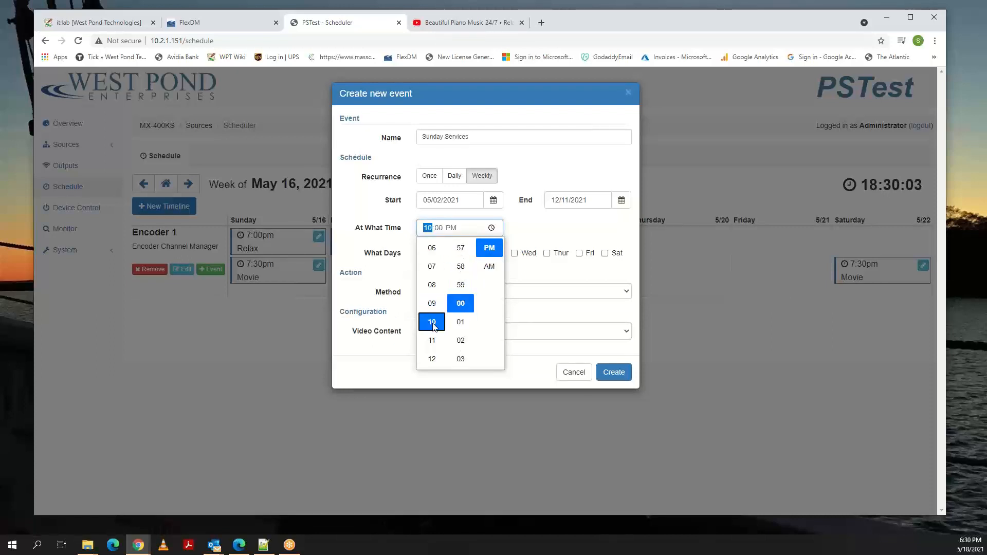
left_click(488, 265)
left_click(523, 242)
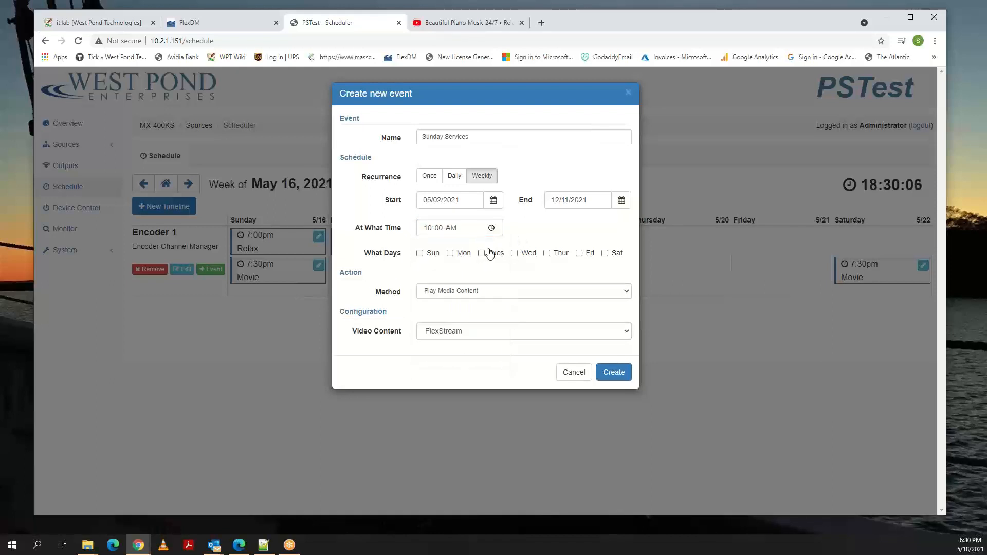
left_click(420, 253)
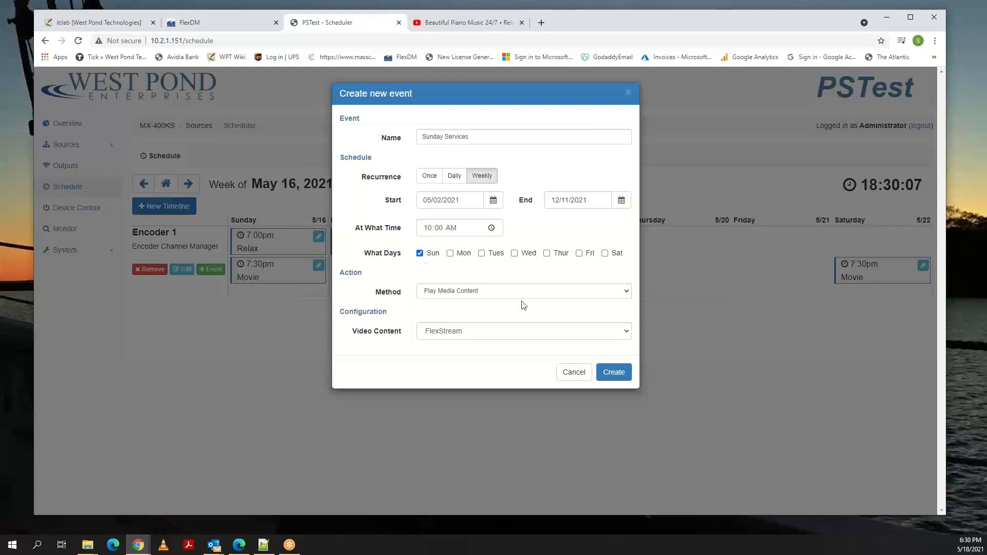
Set the method to Set Encoder Input ( Optionally record ), with the office camera ( Service01 : 1 ) as input source.
left_click(489, 290)
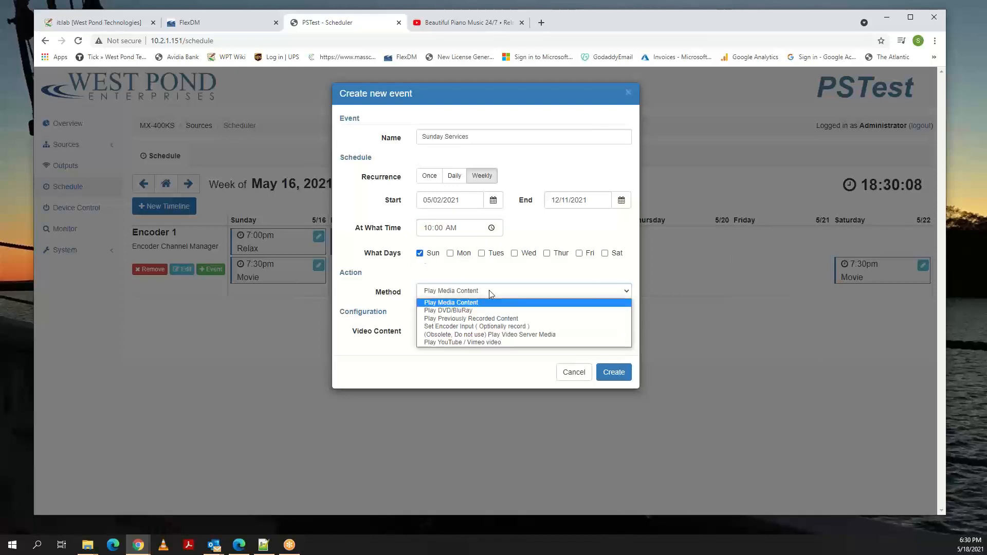
left_click(476, 327)
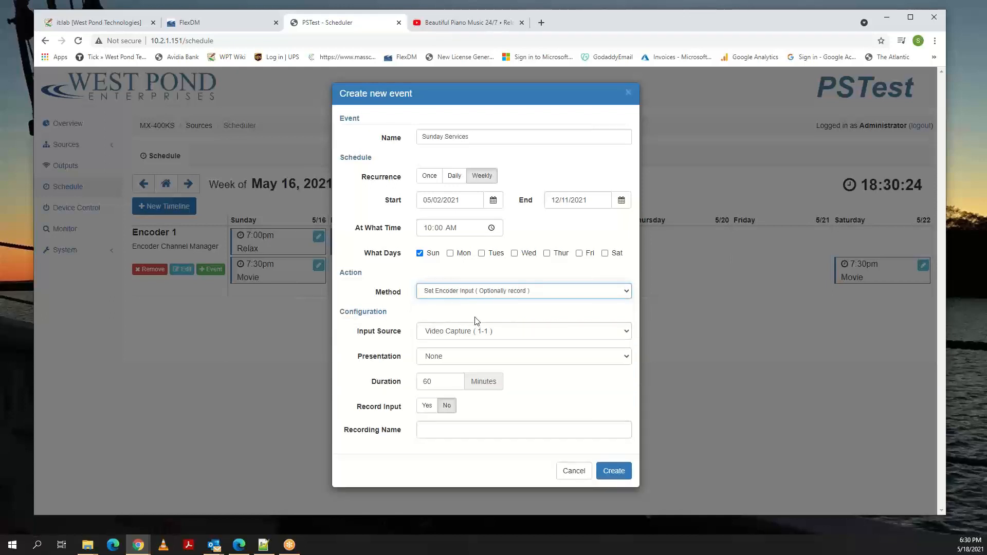
left_click(515, 332)
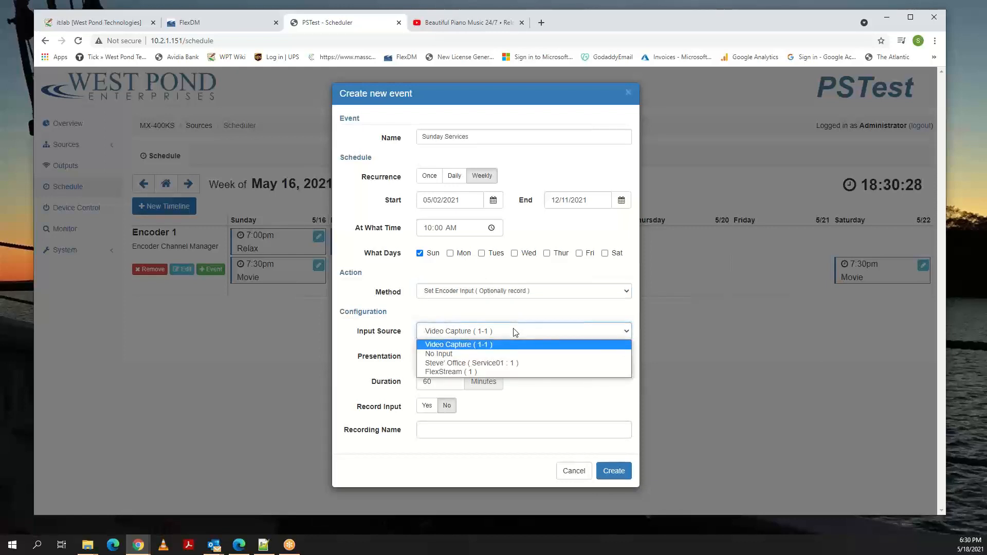
left_click(496, 364)
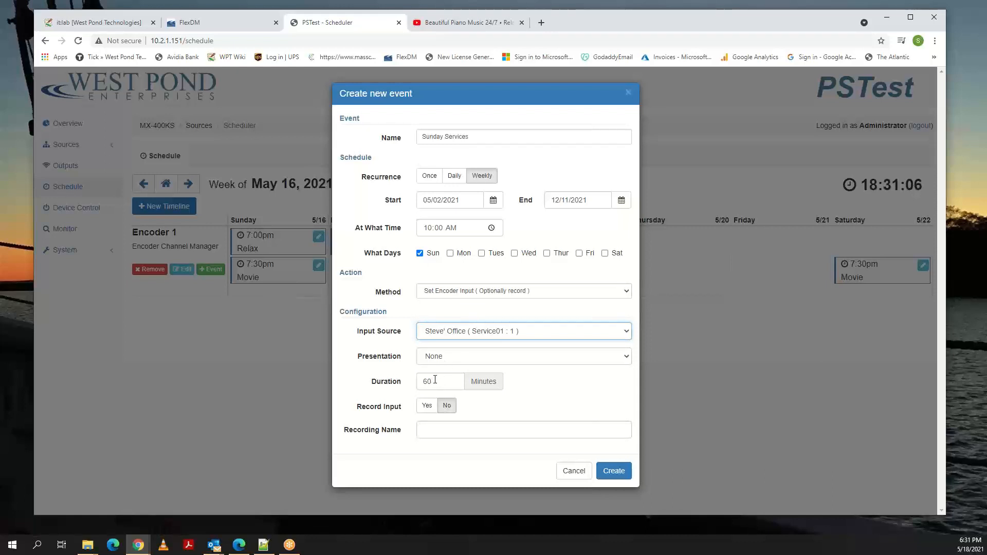
Set Record Input to Yes, enter a recording name for the Sunday service, and create the event.
left_click(426, 405)
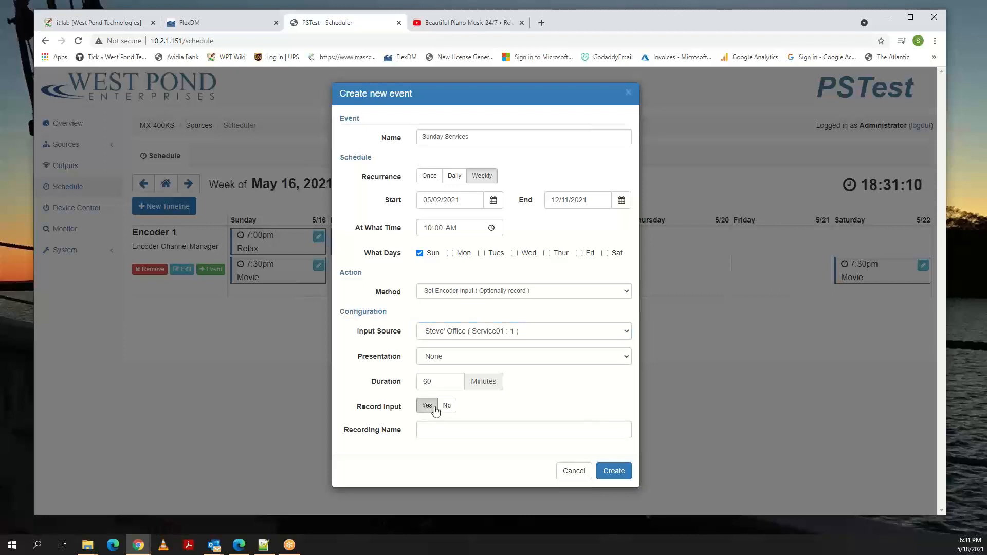
left_click(438, 431)
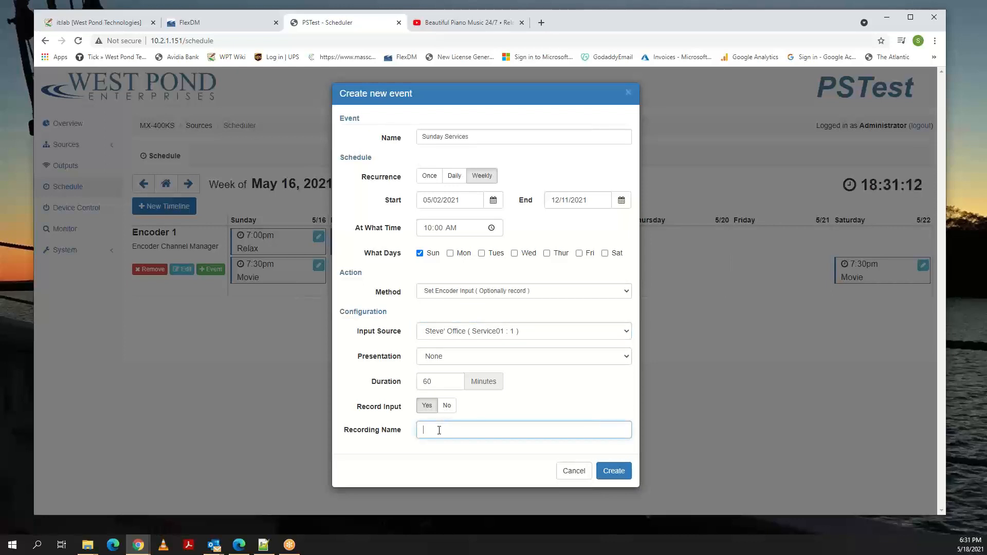
type("Sunday Servic")
key("BackSpace")
key("BackSpace")
key("BackSpace")
key("BackSpace")
type("Mas")
key("BackSpace")
type("Churc")
left_click_drag(474, 429, 422, 430)
left_click(609, 472)
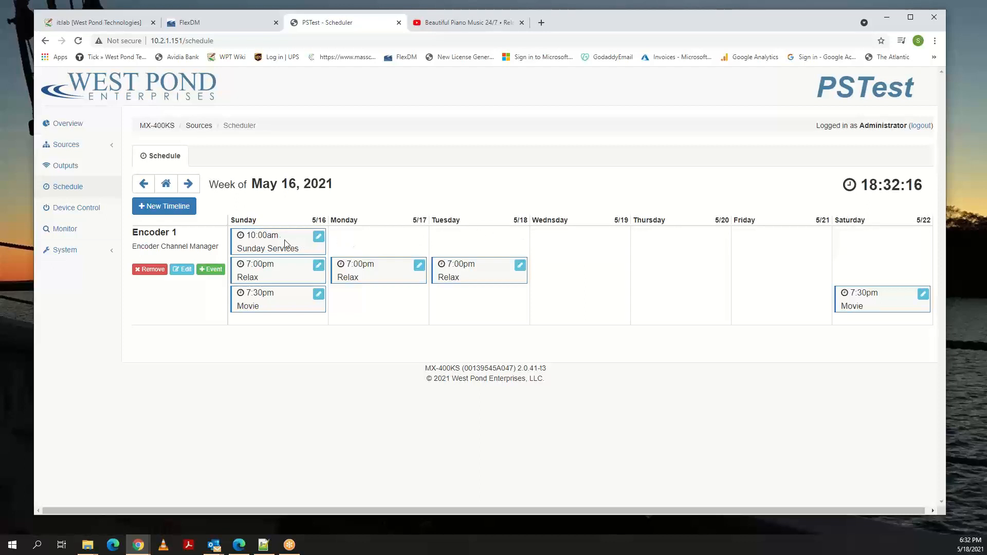
Start another event on Encoder 1 and name it Repeat Sunday Service.
left_click(210, 270)
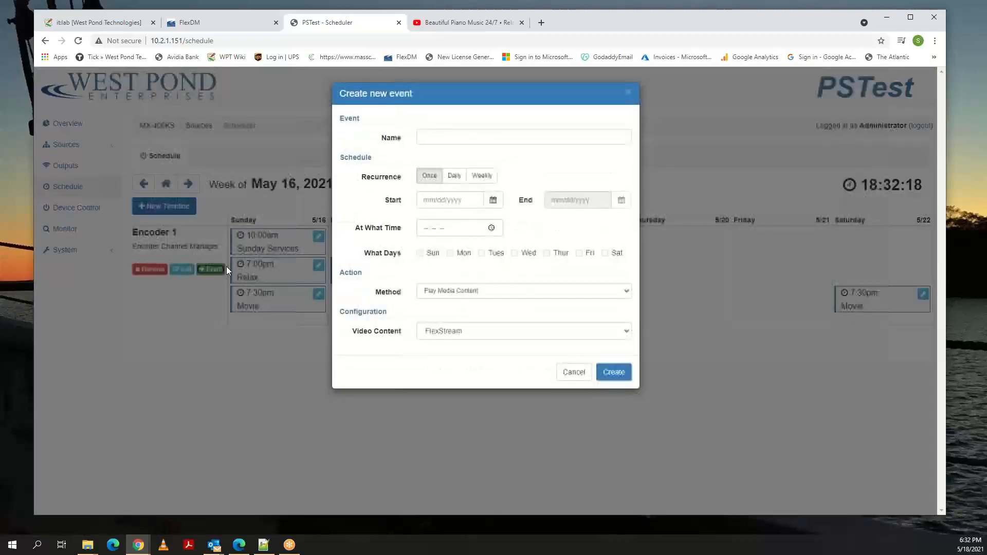
left_click(430, 141)
type("R")
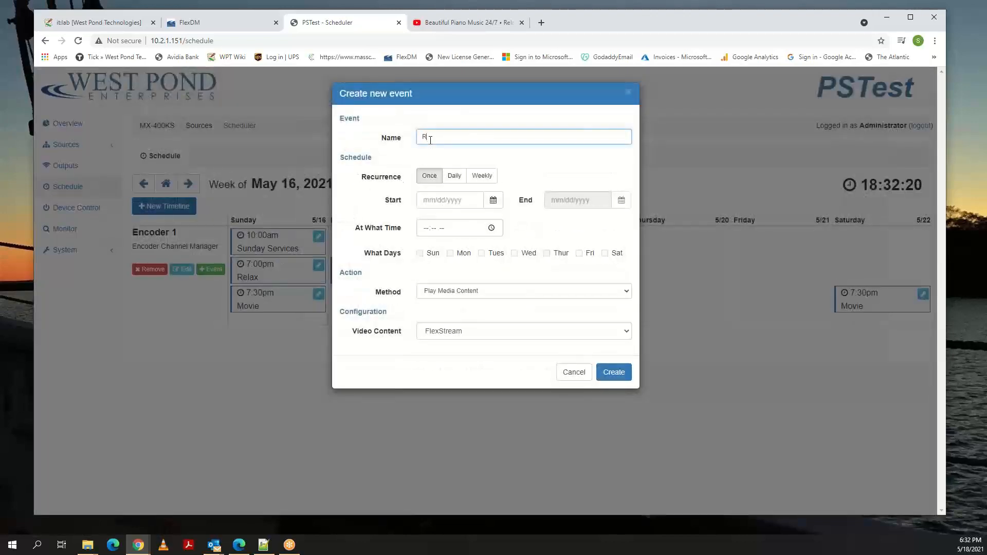
type("epeast S")
key("BackSpace")
key("BackSpace")
type("t Sunday Service")
Make the Repeat Sunday Service event recur weekly, starting 05/02/2021 and ending 11/13/2021.
left_click(482, 175)
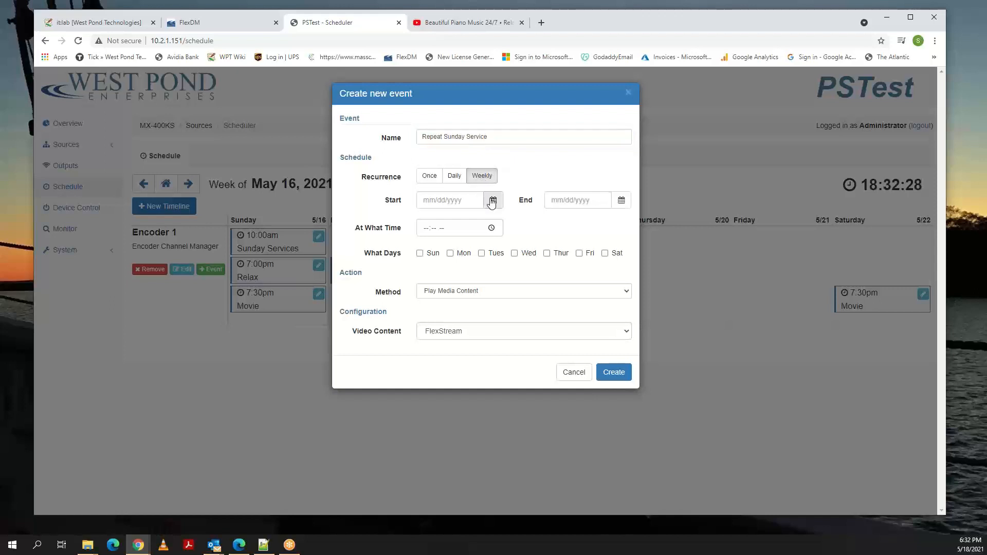
left_click(493, 200)
left_click(429, 267)
left_click(622, 200)
left_click(645, 224)
left_click(644, 223)
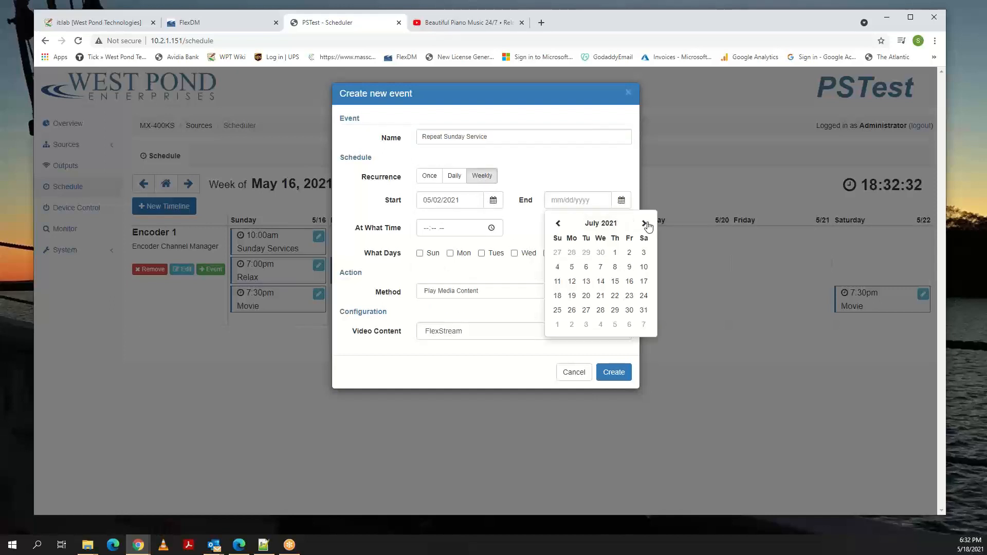
left_click(645, 223)
left_click(644, 223)
left_click(645, 223)
left_click(644, 224)
left_click(643, 266)
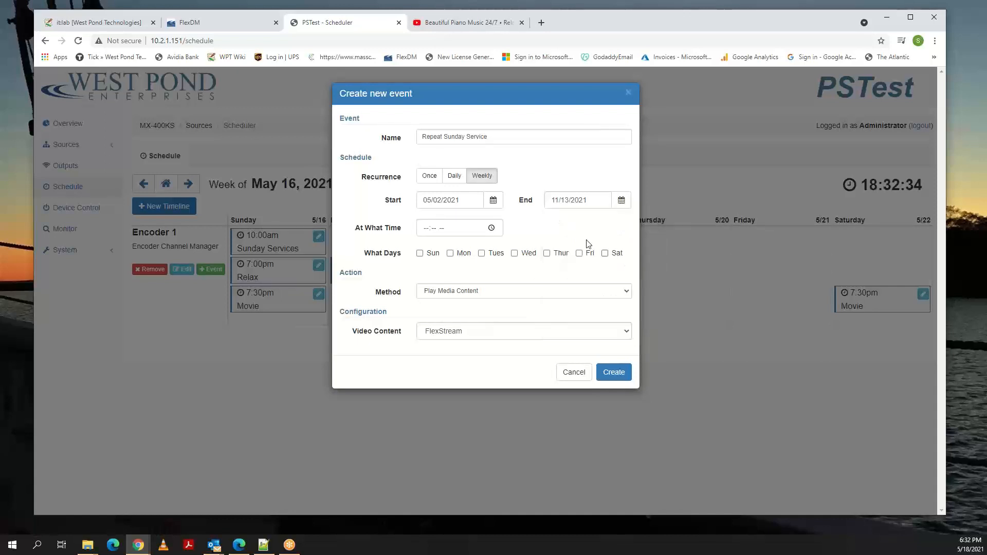
Set the Repeat Sunday Service event's time to 10:00 AM.
left_click(491, 227)
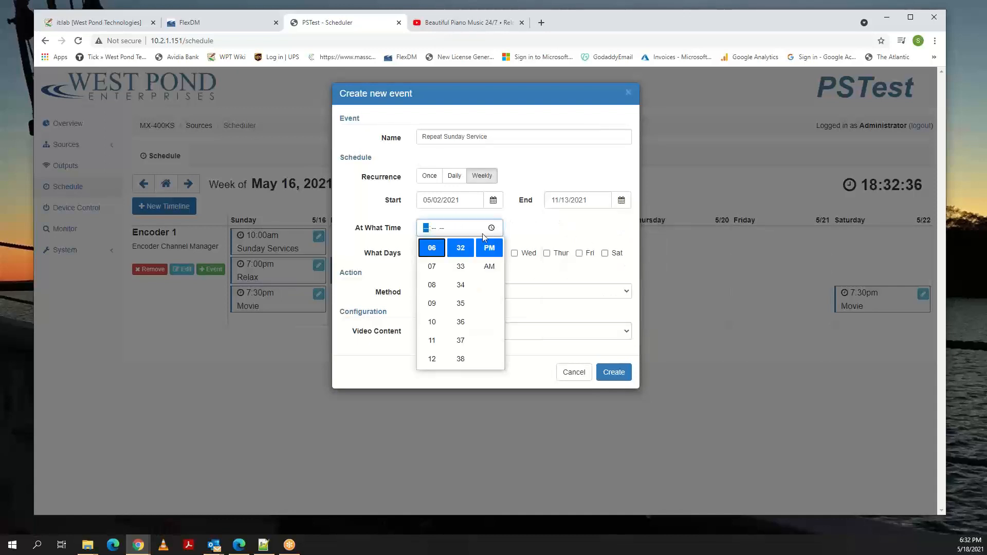
left_click(432, 322)
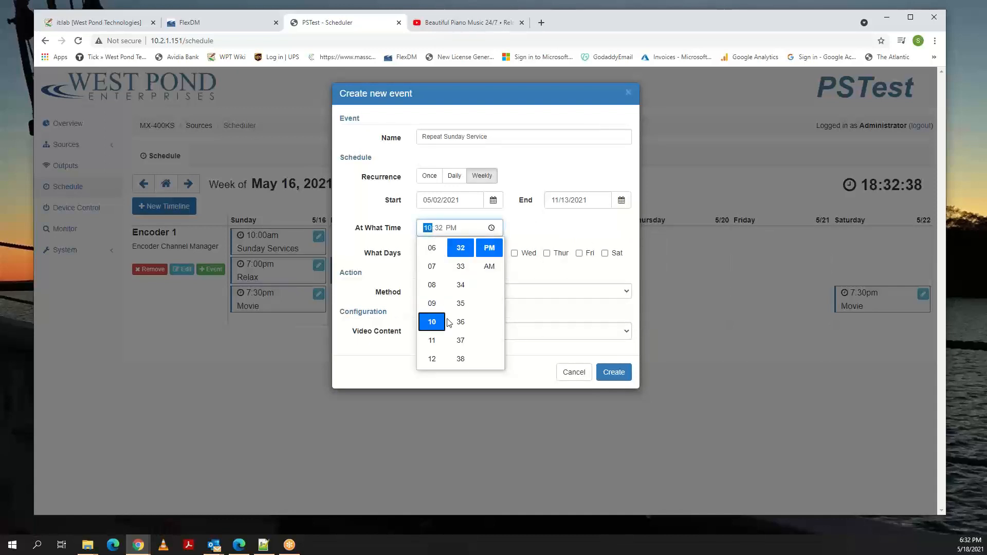
scroll(458, 308, "up", 10)
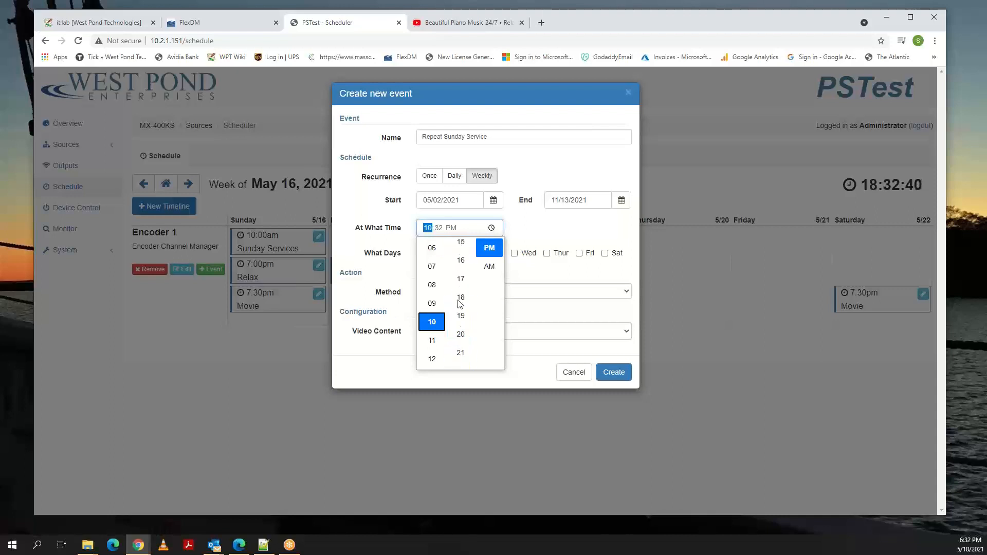
scroll(460, 300, "up", 3)
left_click(460, 278)
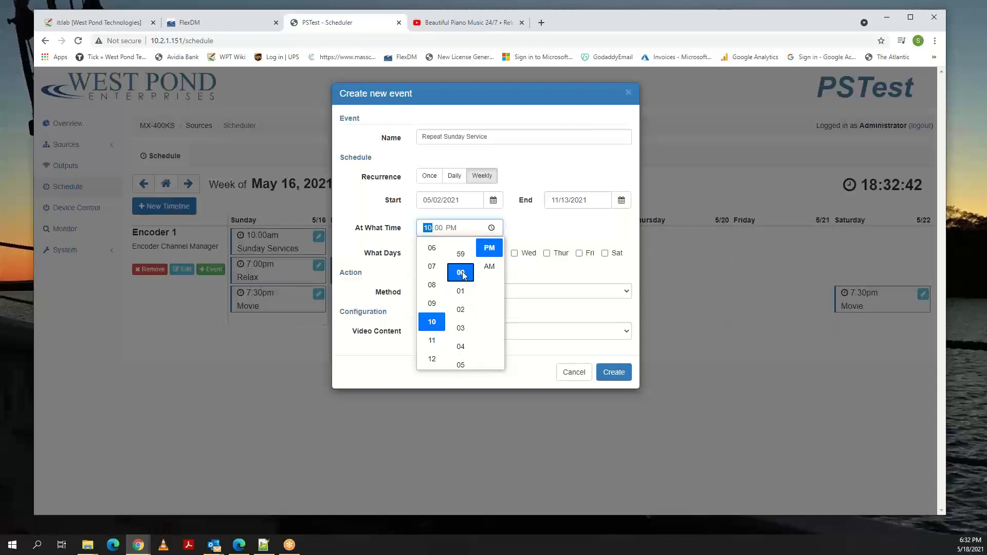
left_click(488, 266)
left_click(545, 232)
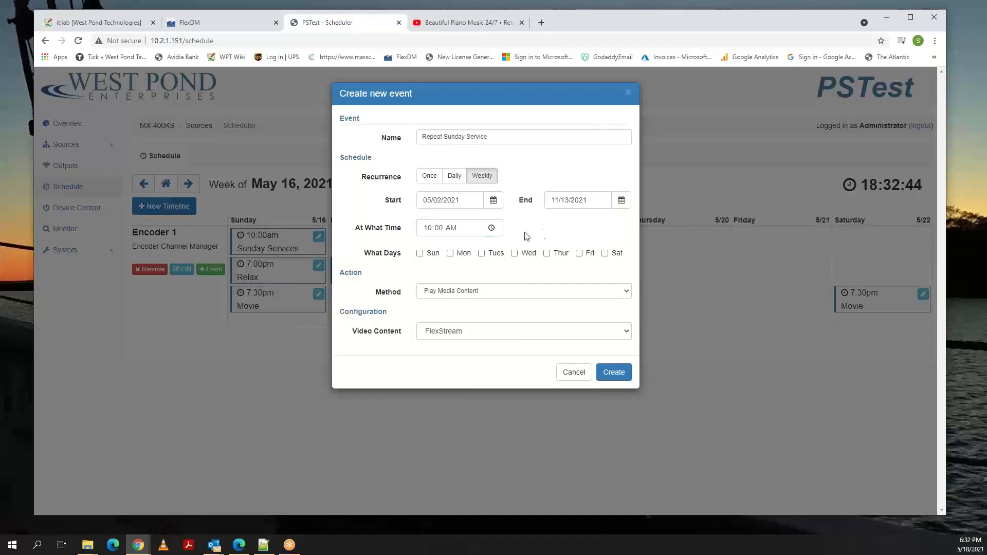
Have the event run every day from Monday through Saturday, leaving out Sunday.
left_click(450, 253)
left_click(481, 253)
left_click(515, 253)
left_click(546, 253)
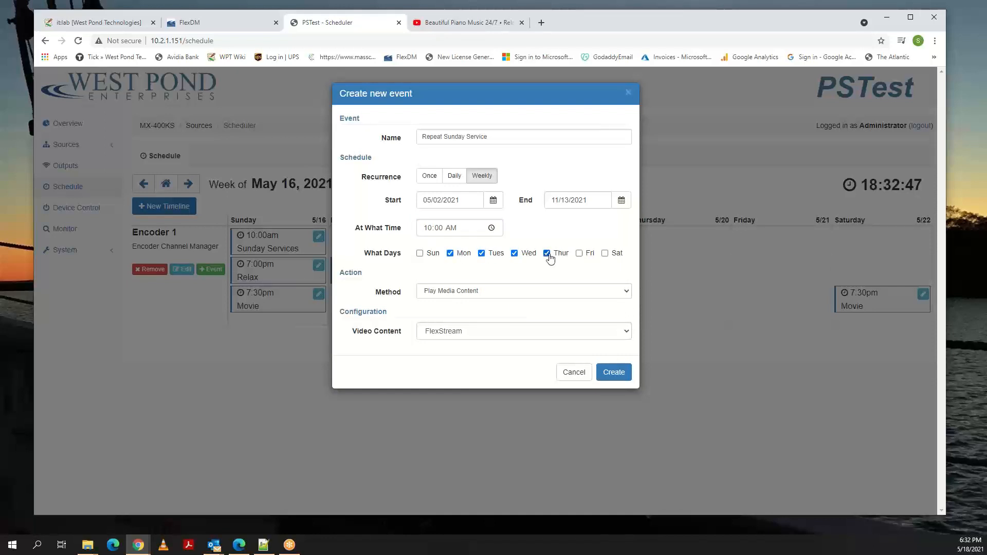
left_click(579, 253)
left_click(605, 253)
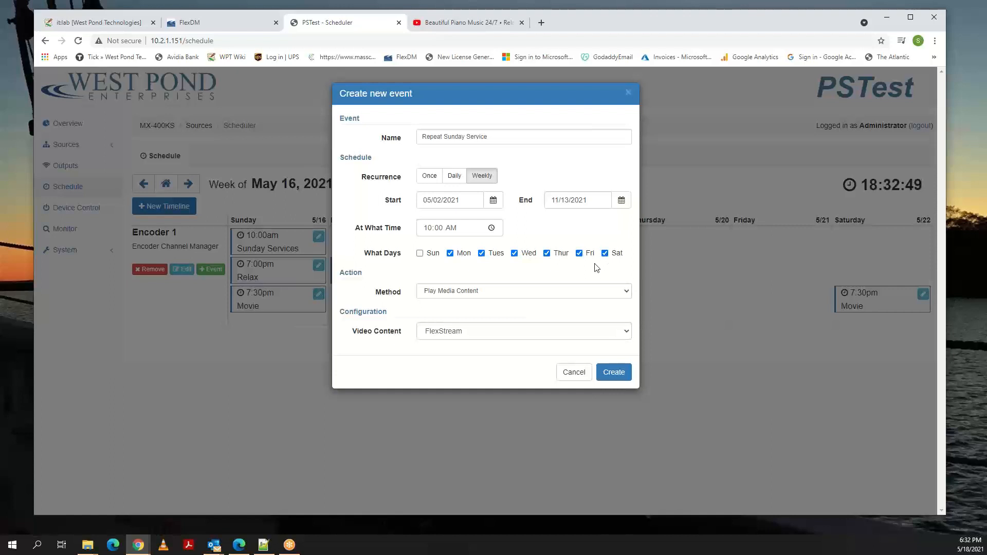
Set the method to Play Previously Recorded Content with the recording name Sunday Church, and create the event.
left_click(490, 292)
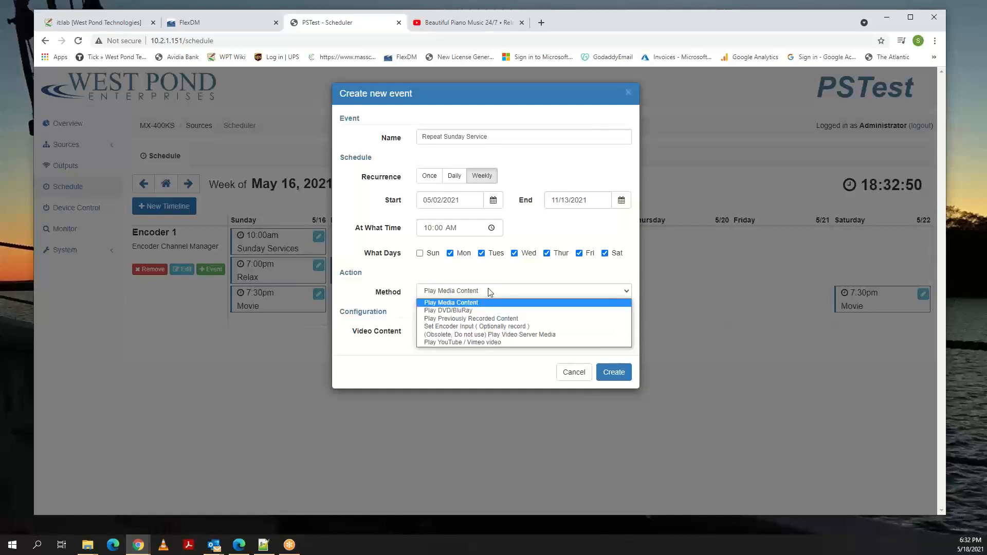
left_click(479, 319)
left_click(459, 329)
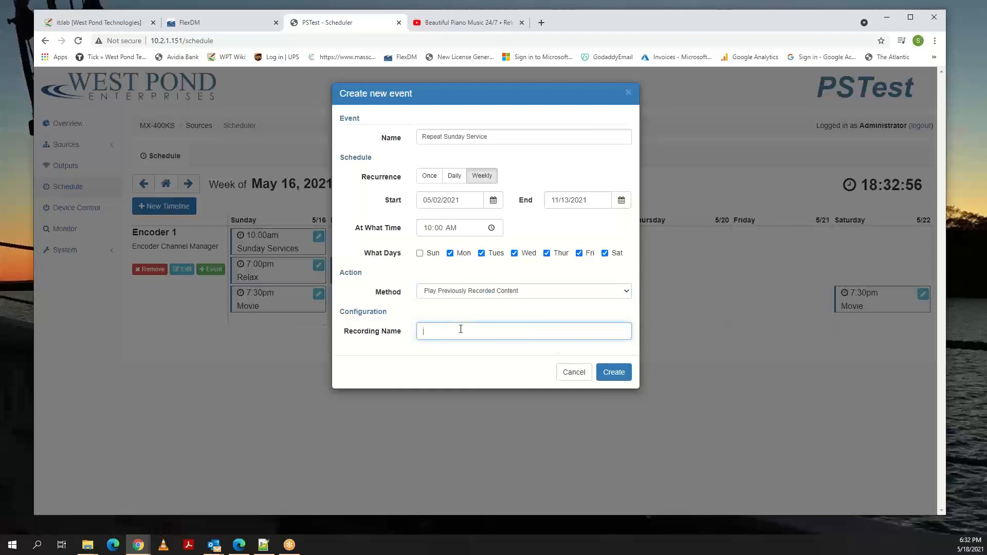
key("ctrl+v")
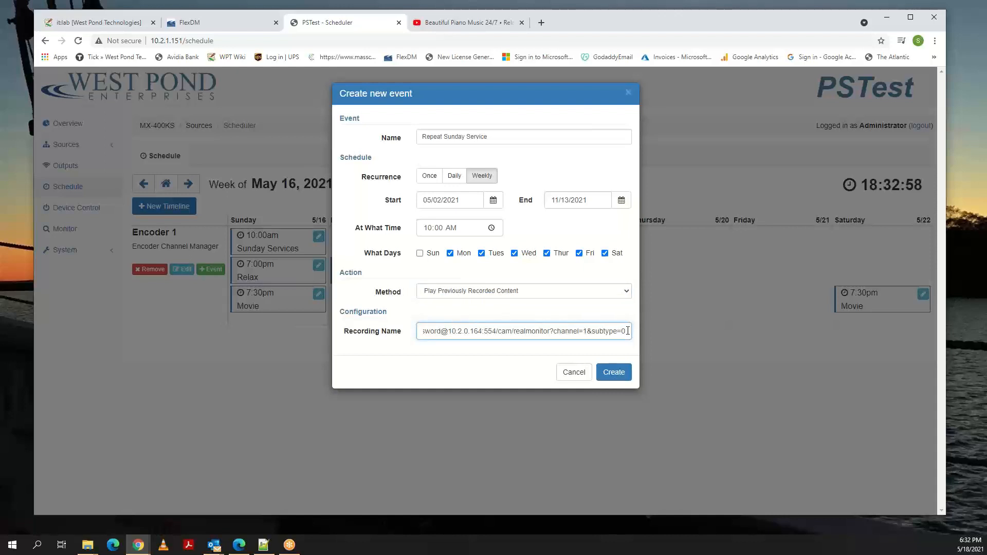
left_click_drag(615, 324, 352, 322)
type("Su")
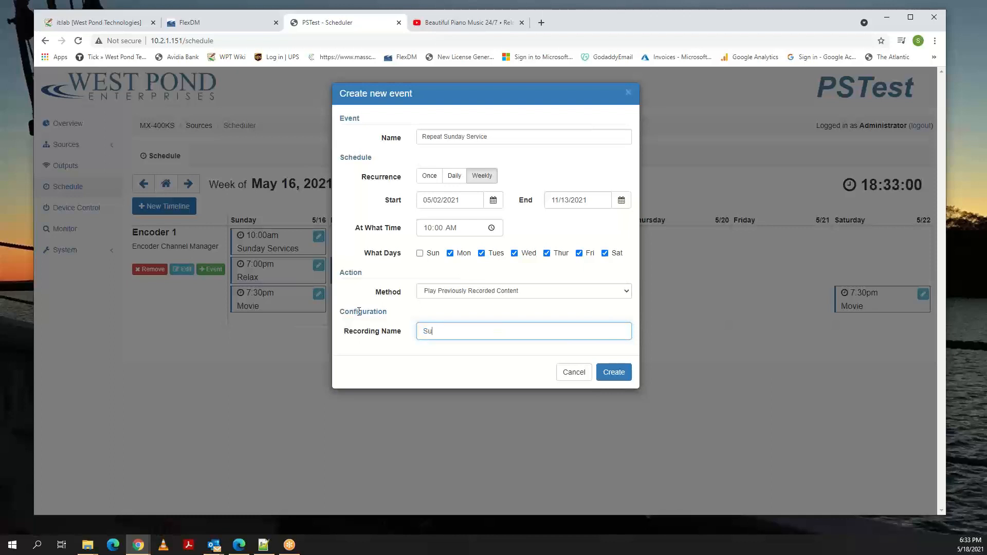
type("nday Church")
left_click(618, 373)
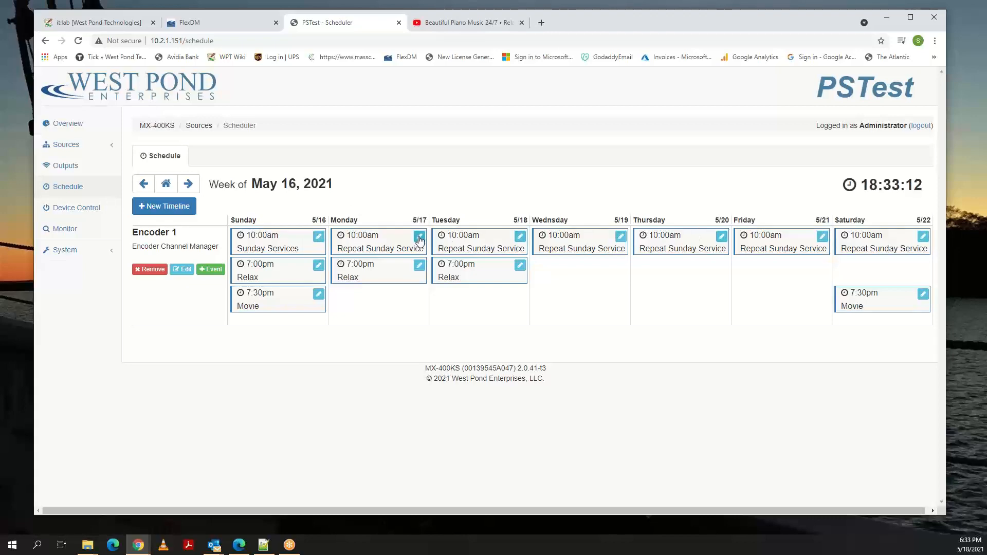
Compare the recording names in the Sunday Services and Monday Repeat Sunday Service event settings, leaving both events as they are.
left_click(319, 238)
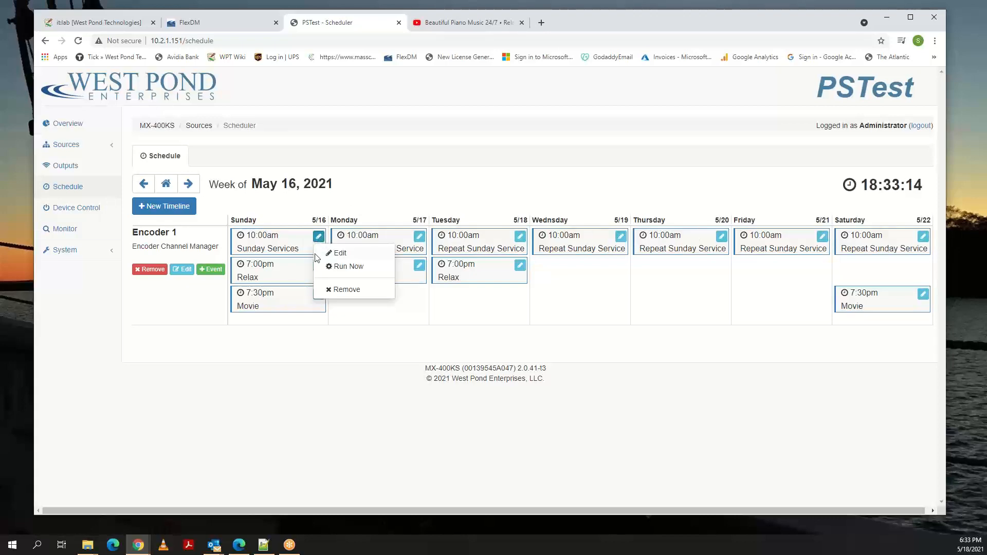
left_click(336, 253)
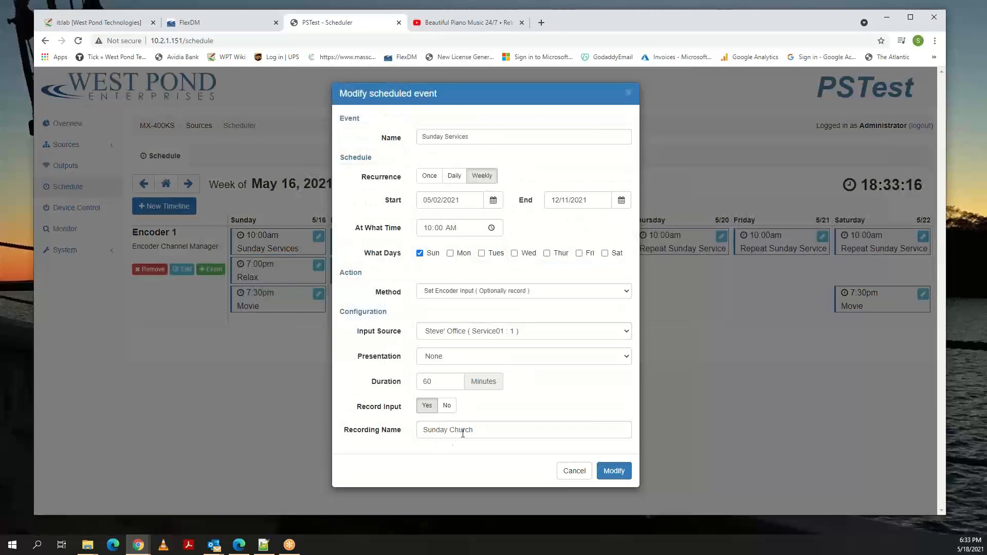
left_click(574, 470)
left_click(419, 237)
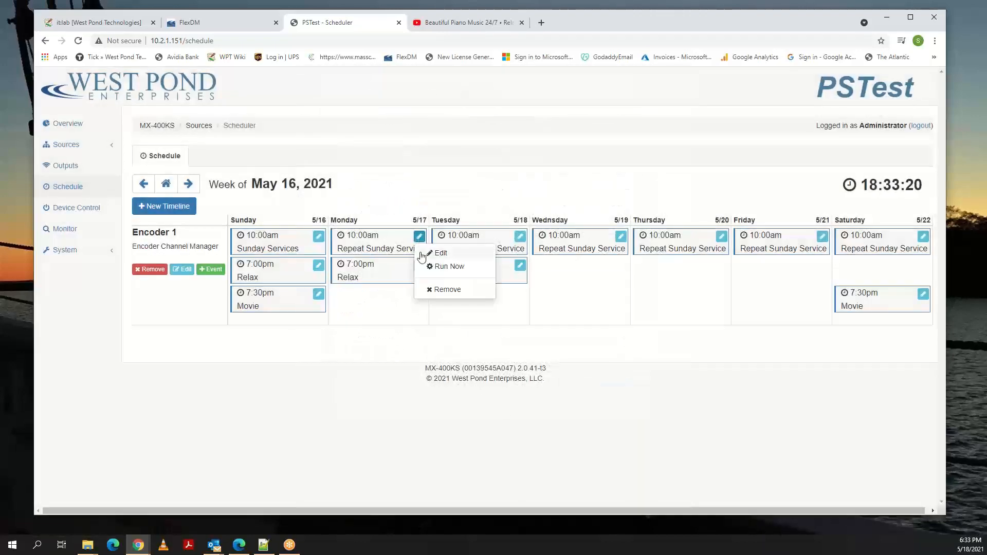
left_click(438, 253)
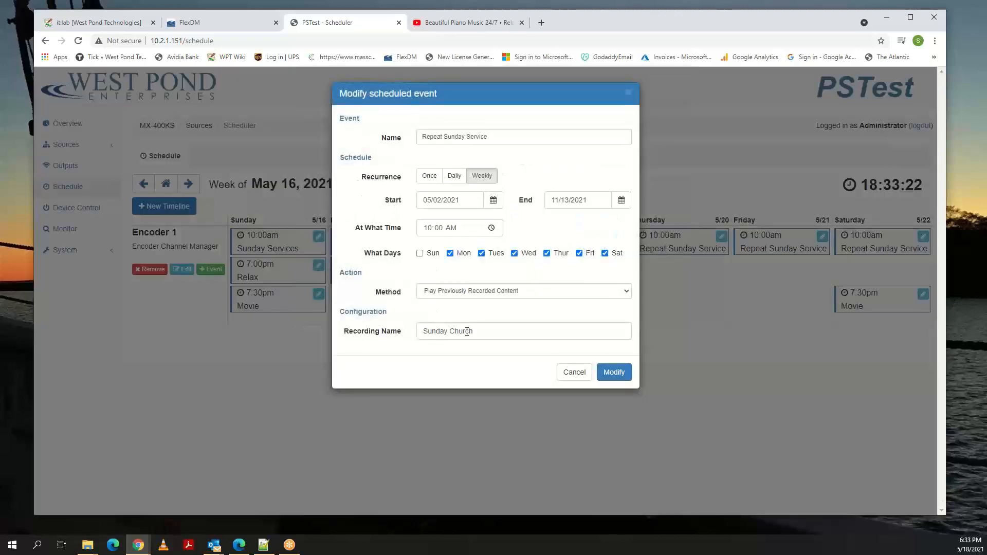
left_click(582, 373)
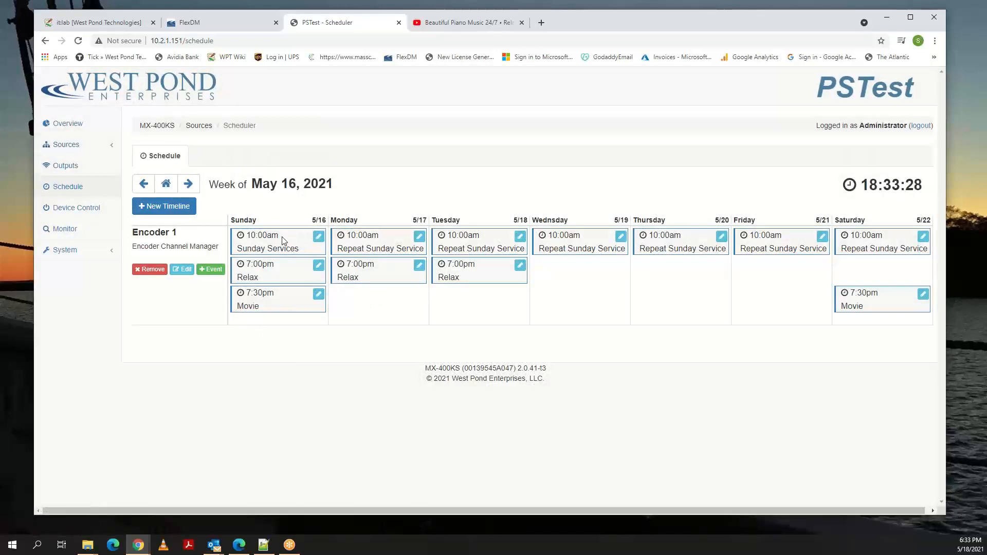
Remove the Go See Harold recording from the Video Server's recordings.
left_click(71, 147)
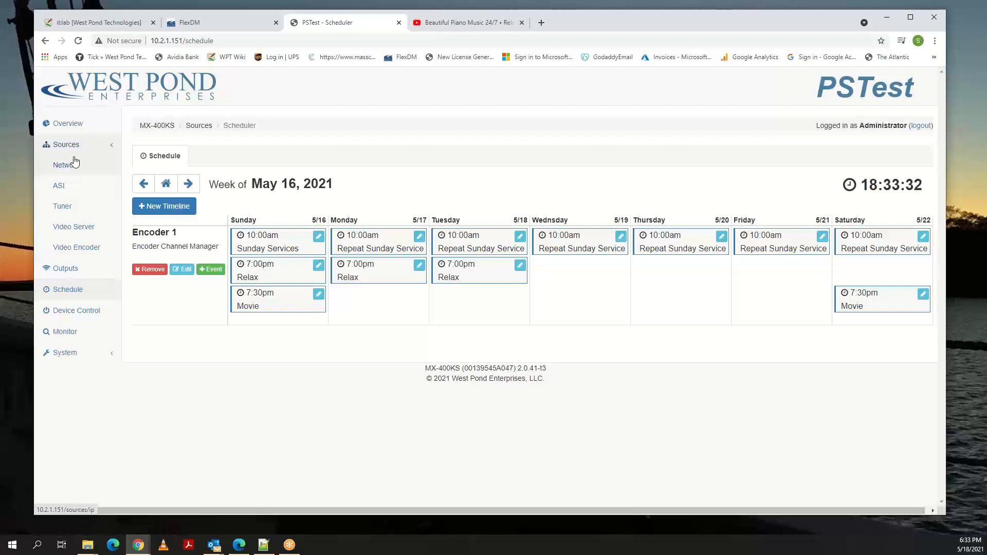
left_click(76, 228)
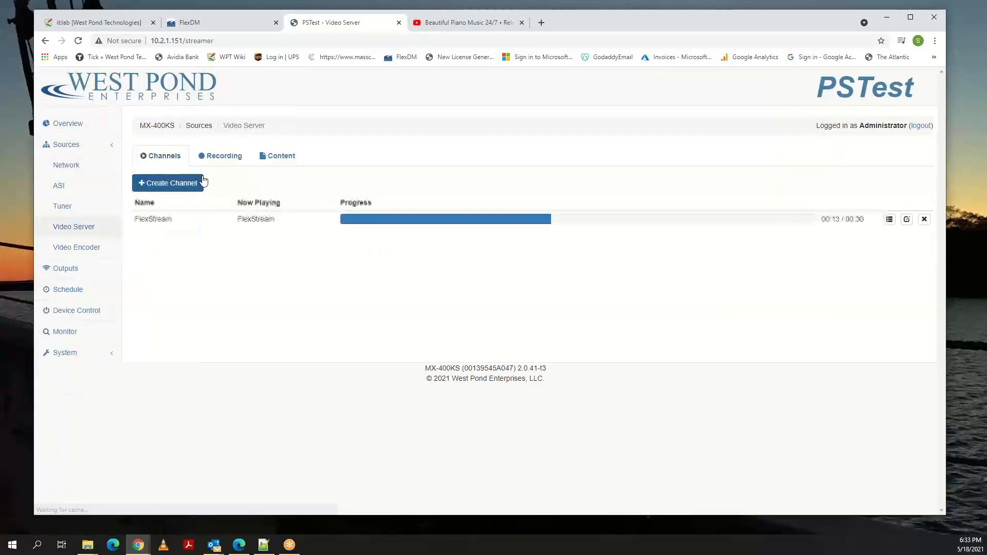
left_click(221, 157)
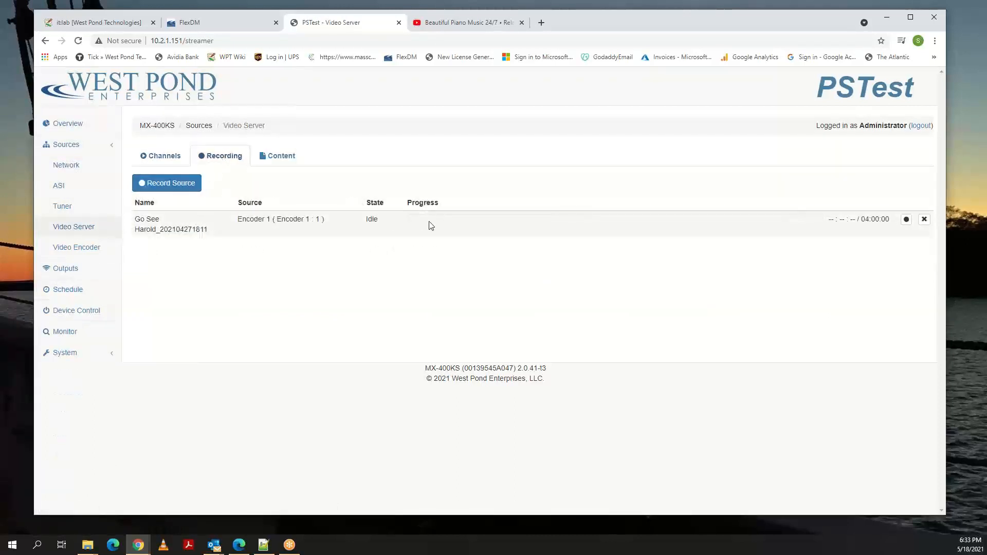
left_click(924, 221)
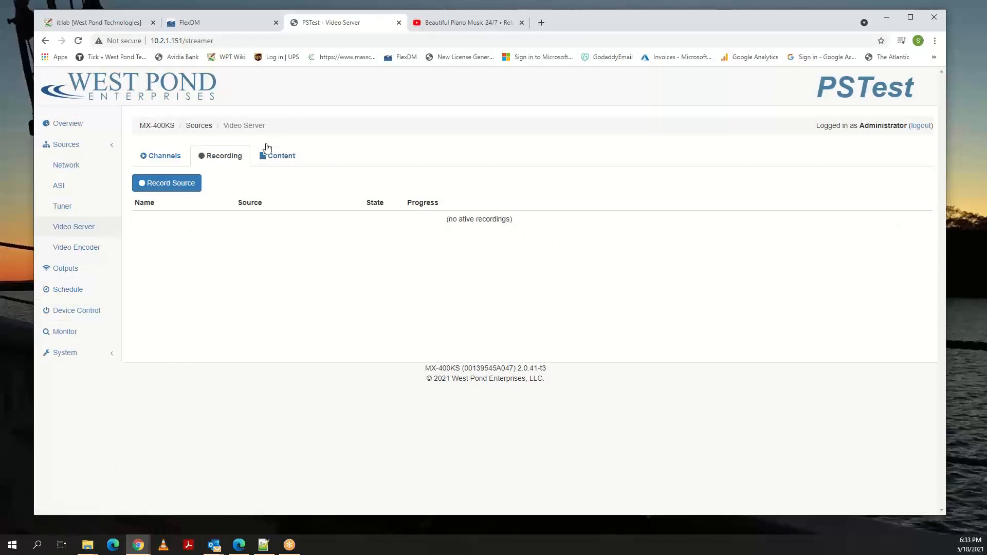
Start a content upload on the Video Server and choose the file jewell_hdmq_mpeg2.ts from the shipbuildingMovies folder.
left_click(276, 157)
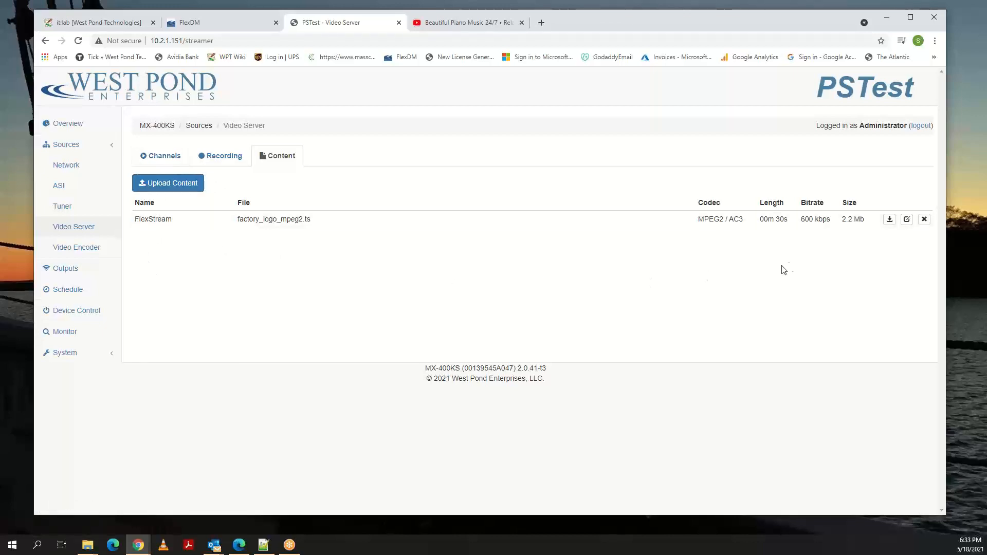
left_click(175, 185)
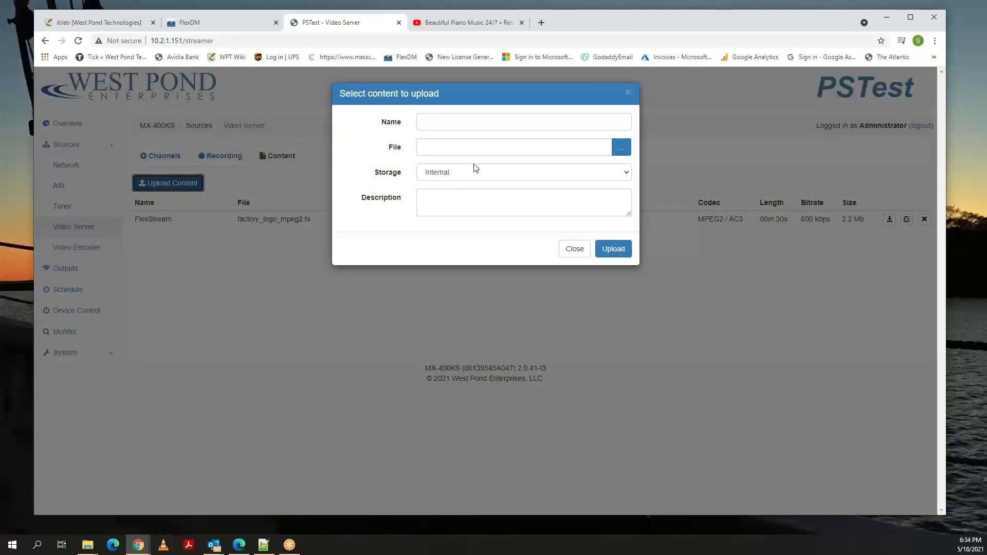
left_click(621, 152)
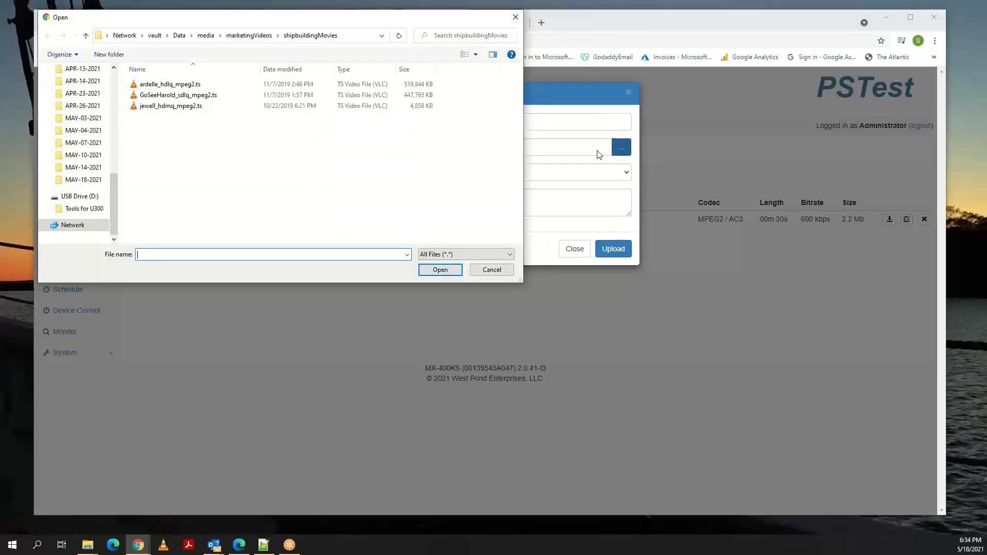
left_click(162, 106)
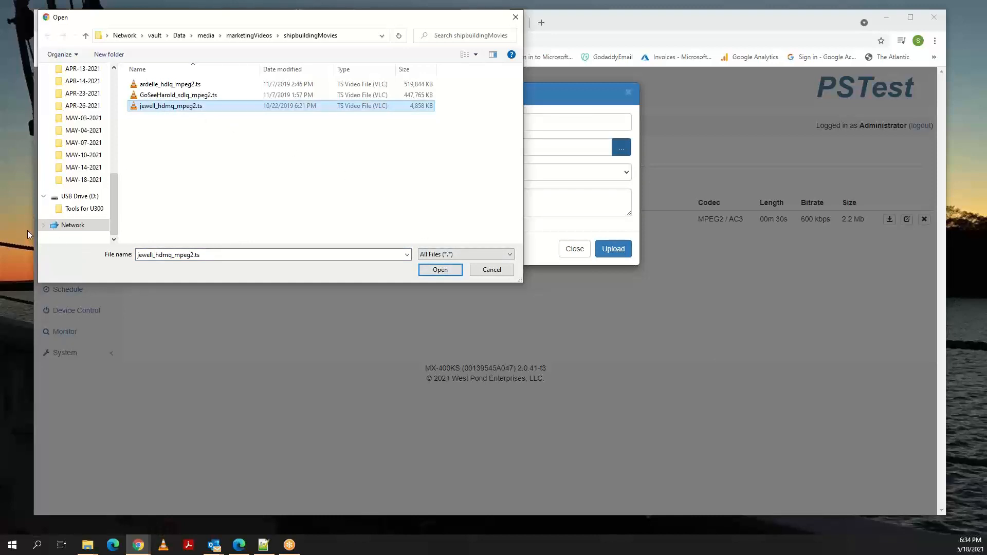
left_click(439, 271)
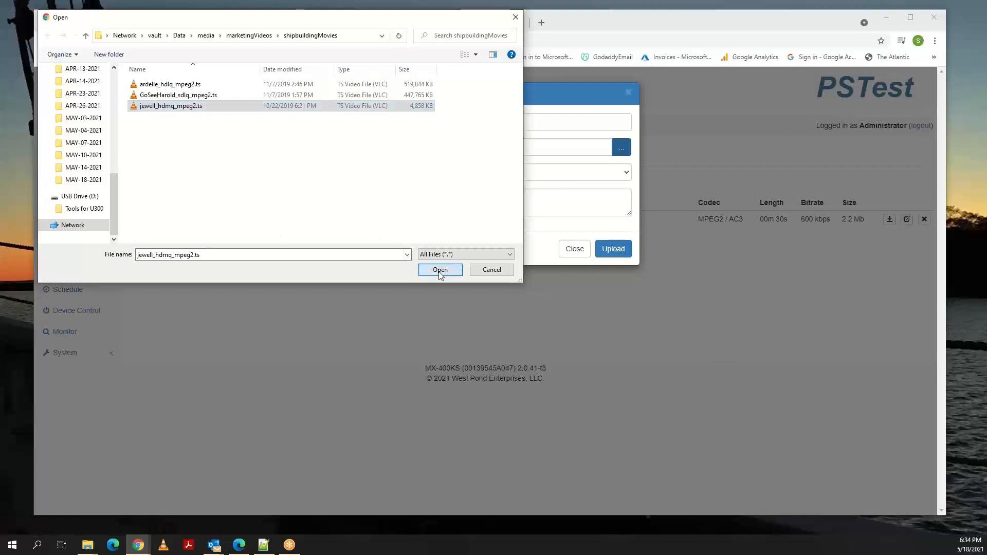
Name the content Jewell, describe it as Peace, and upload it to internal storage.
left_click(482, 125)
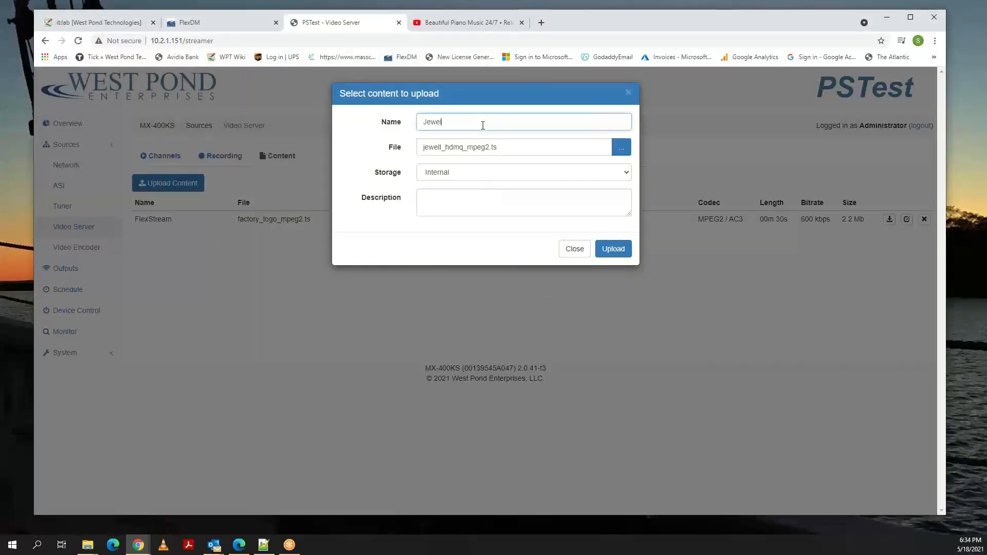
left_click(441, 200)
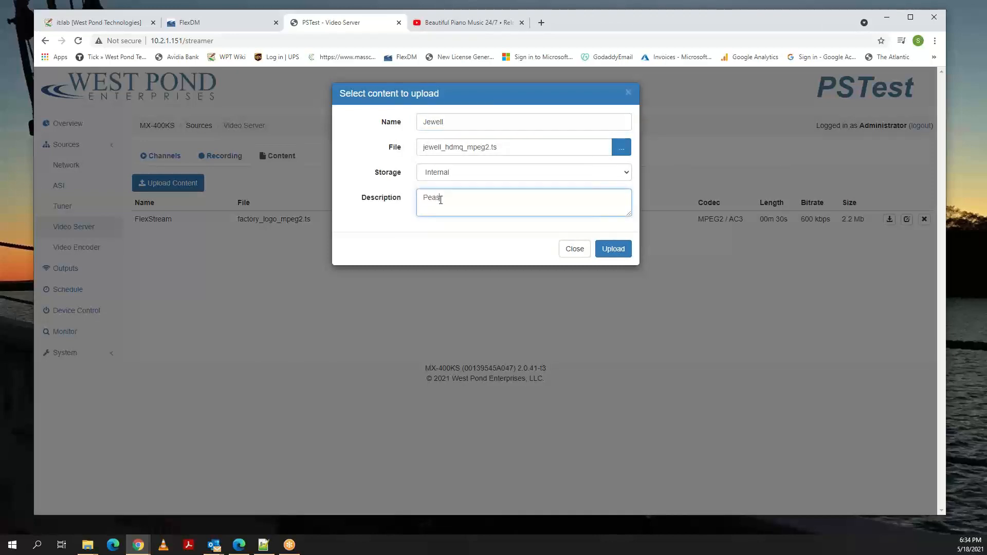
left_click(613, 249)
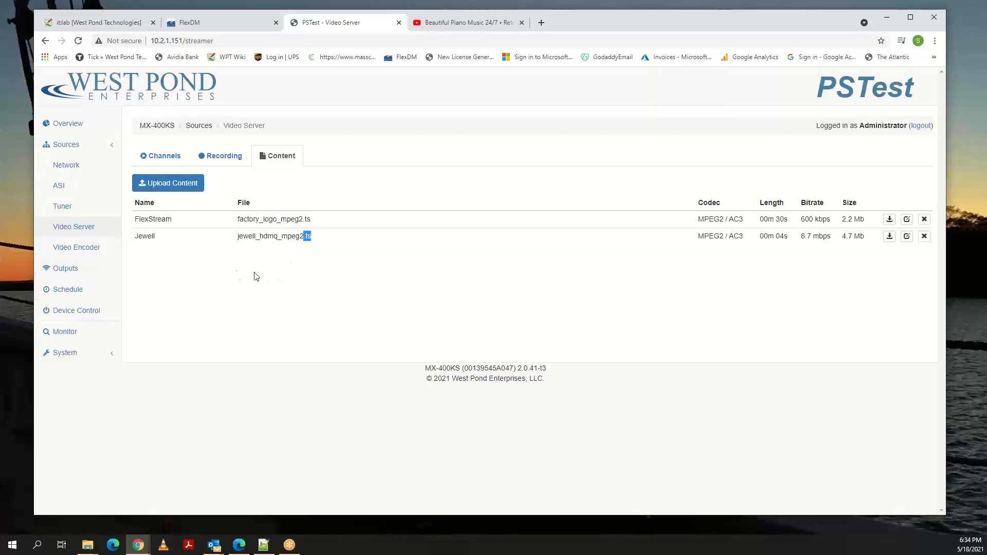
Start a new event on the schedule's Encoder 1 timeline, name it Play Peace, and set it to recur daily.
left_click(72, 292)
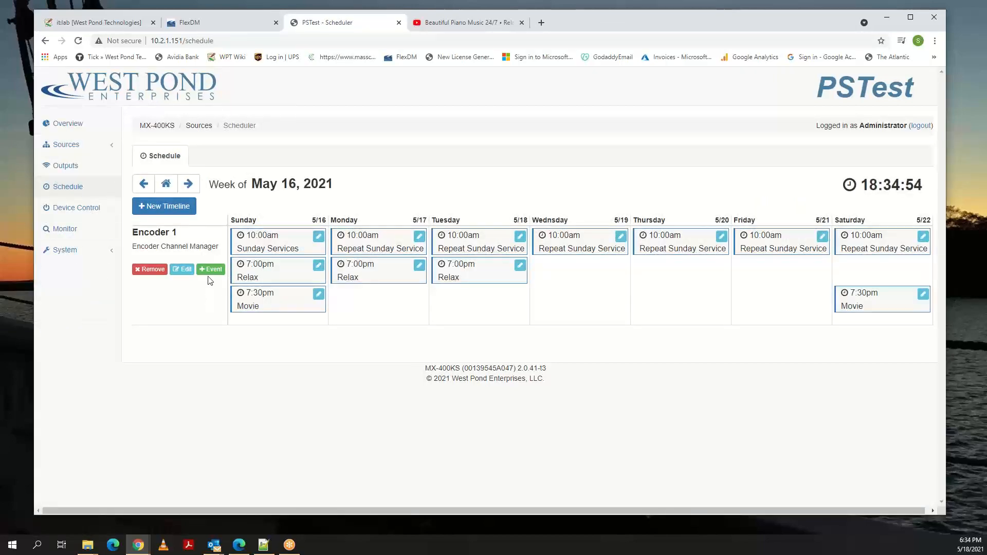
left_click(211, 269)
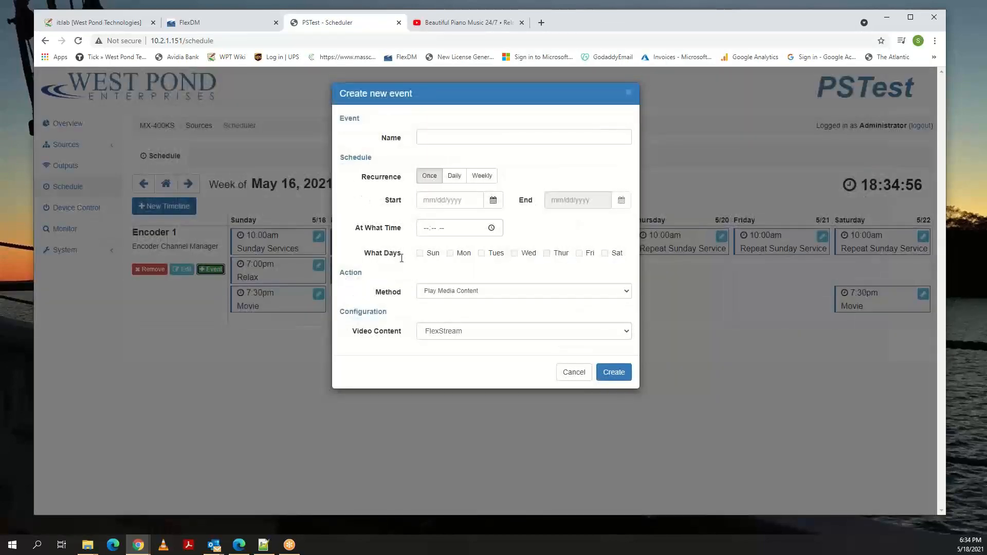
left_click(445, 134)
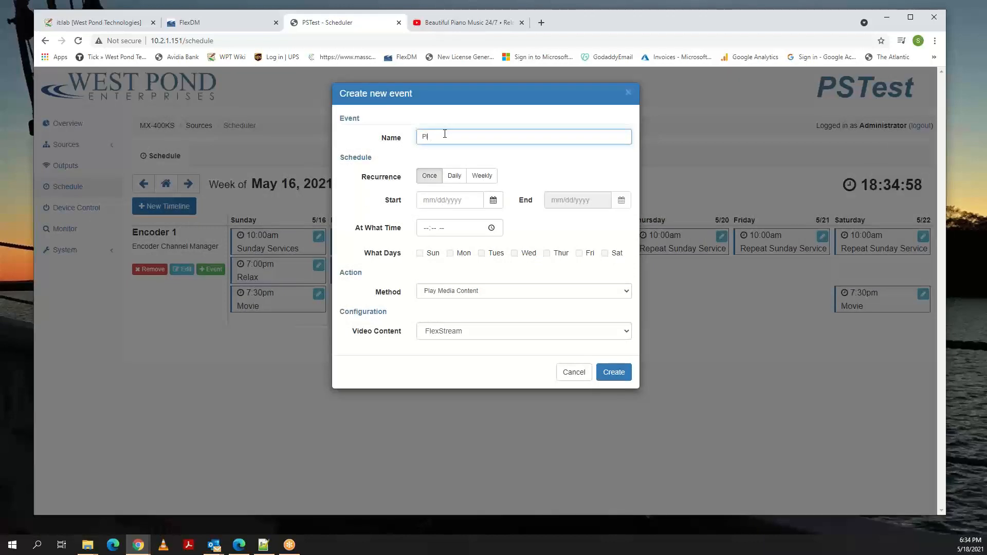
type("Play Feace")
left_click(454, 177)
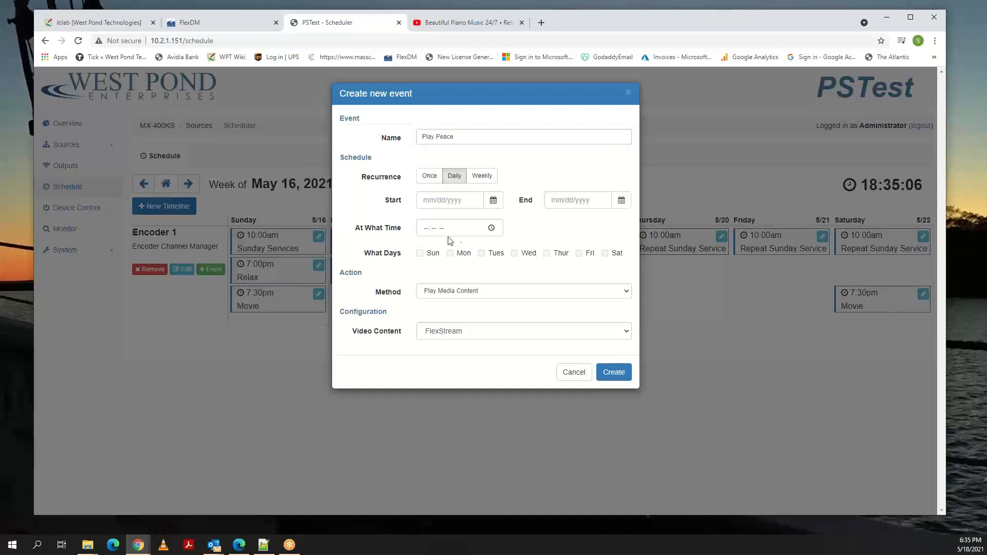
Set the Play Peace event's time to 10:00 PM.
left_click(492, 228)
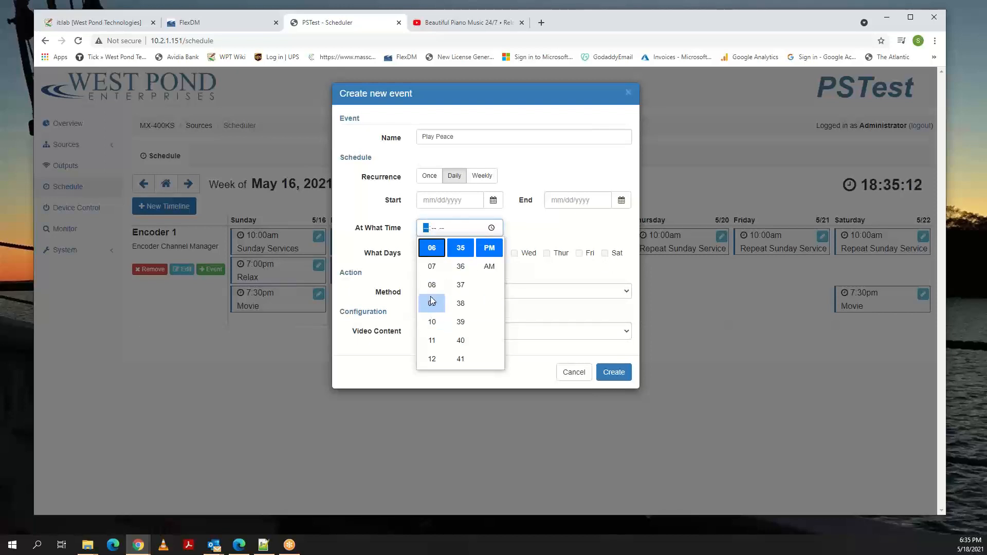
left_click(433, 323)
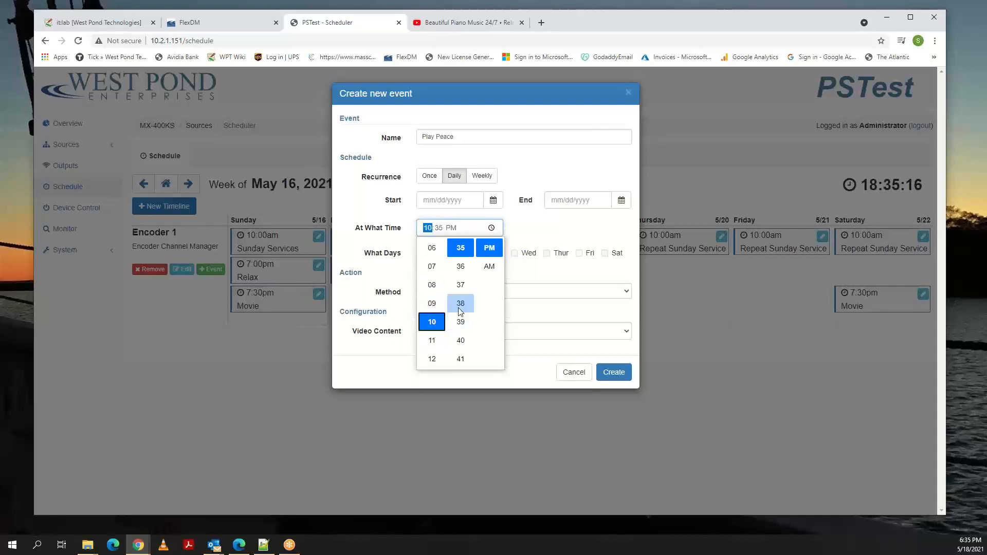
scroll(465, 297, "up", 8)
scroll(467, 298, "down", 11)
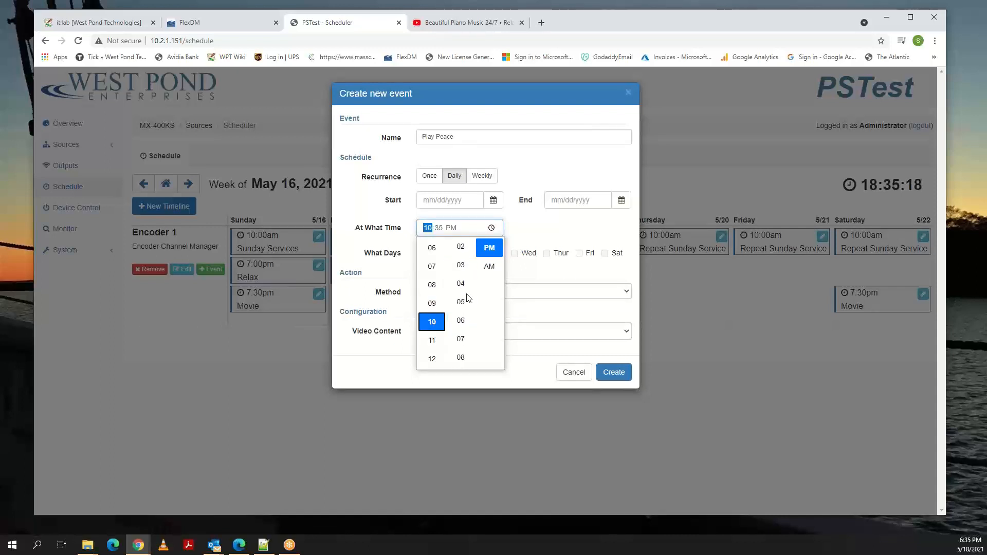
scroll(468, 298, "up", 9)
scroll(468, 298, "up", 5)
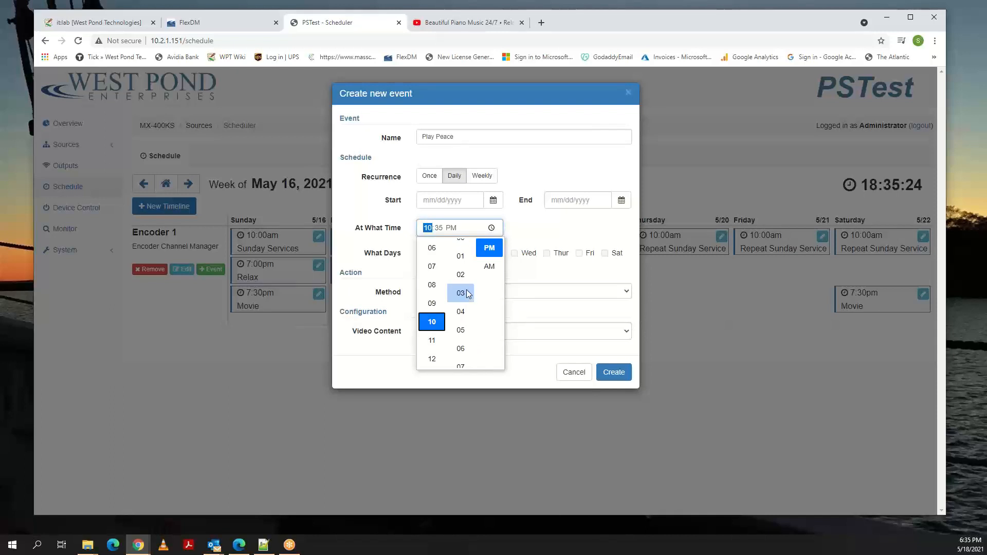
scroll(466, 278, "up", 1)
left_click(471, 249)
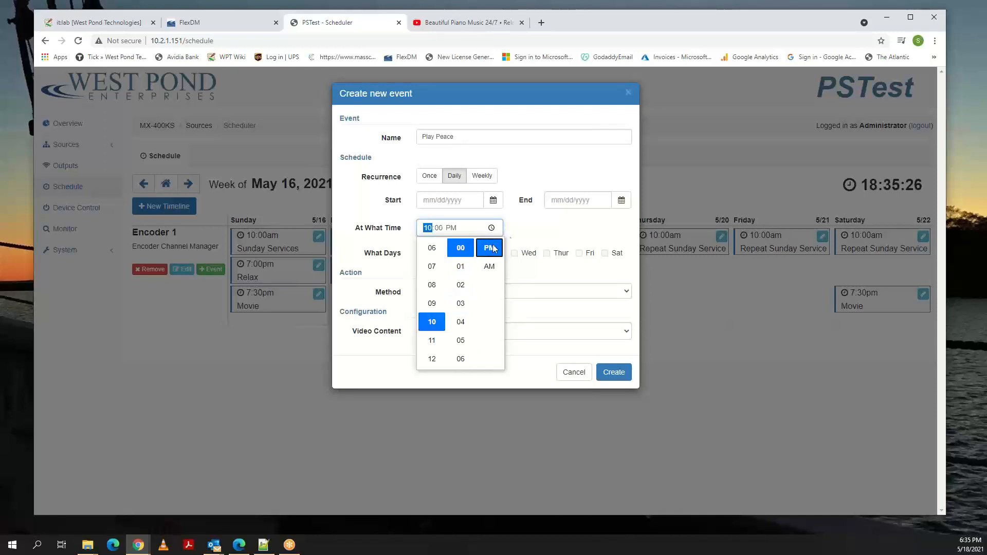
left_click(493, 248)
Set the event's method to Play Media Content with Jewell as the video content, and create the event.
left_click(484, 291)
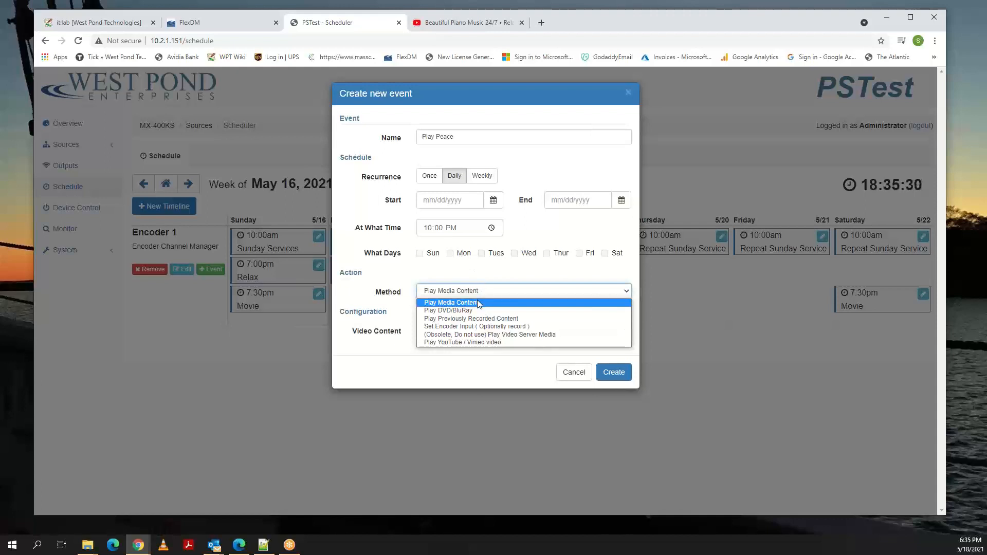
left_click(477, 303)
left_click(468, 332)
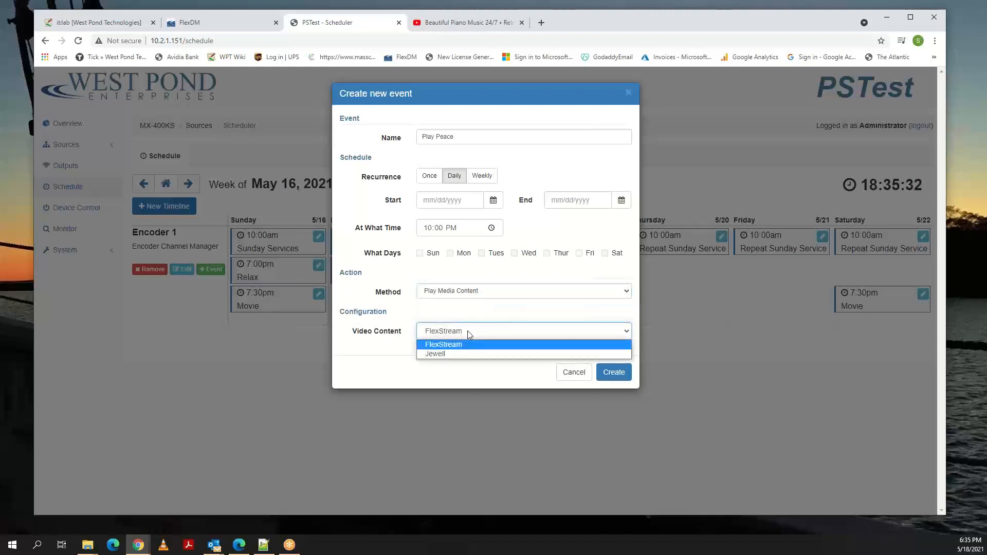
left_click(455, 352)
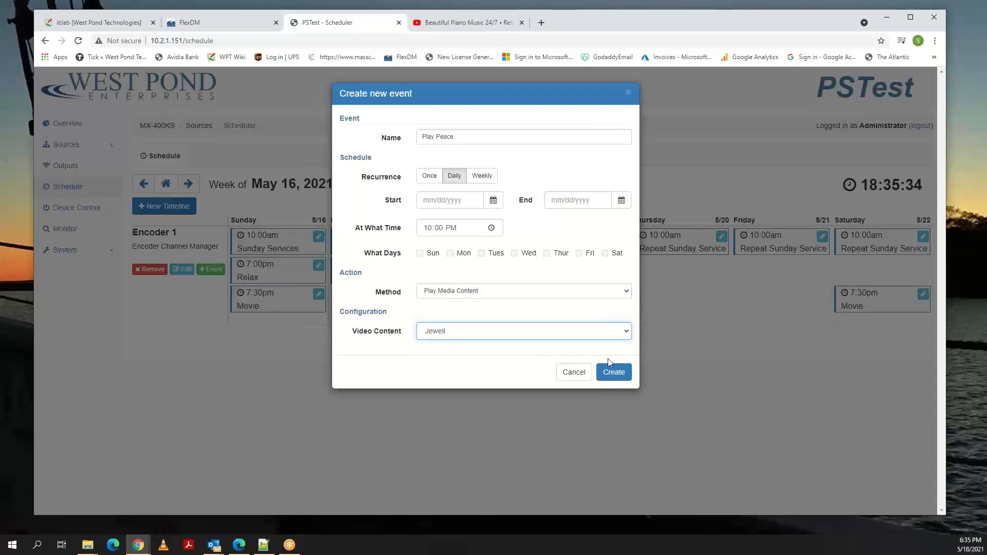
left_click(611, 372)
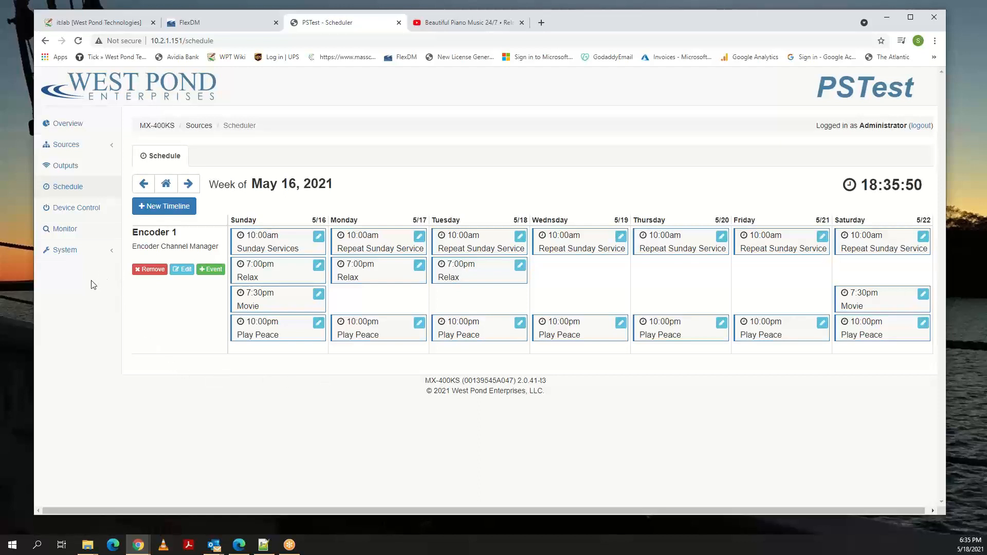
Remove the Play Peace event from the Encoder 1 timeline and confirm the removal.
left_click(420, 323)
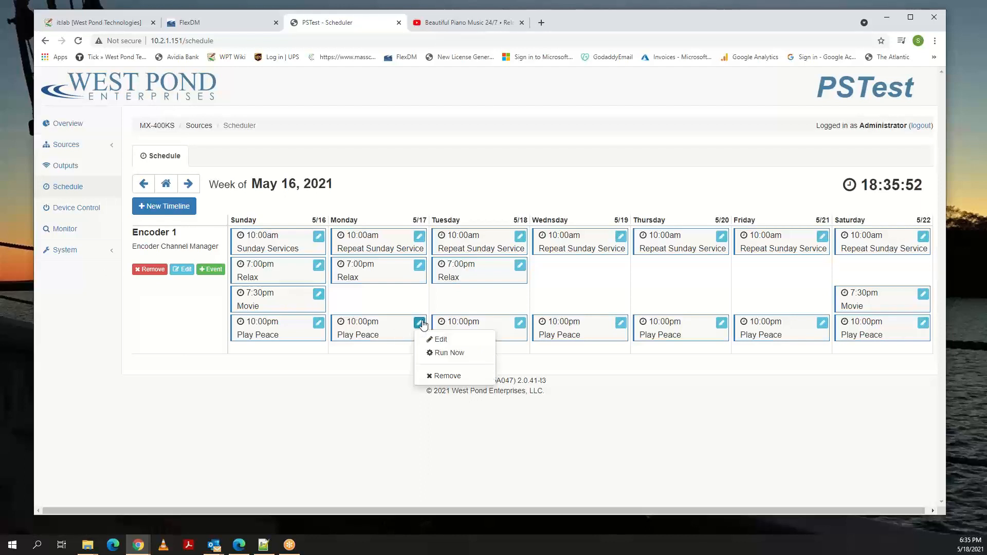
left_click(442, 376)
left_click(565, 135)
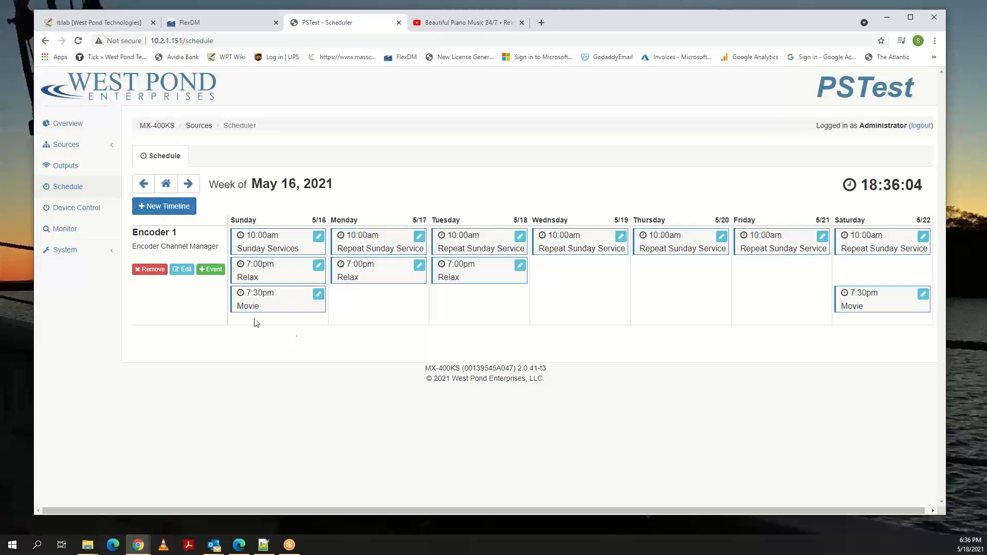
Review the Video Encoder channels and the remote controls offered for the Denon DVD player under Device Control.
left_click(66, 145)
left_click(74, 251)
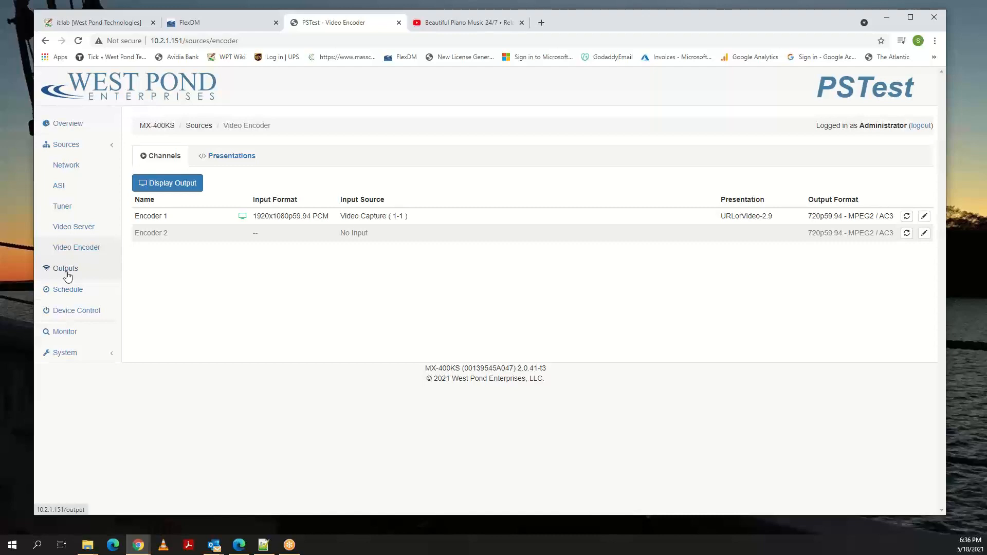
left_click(67, 310)
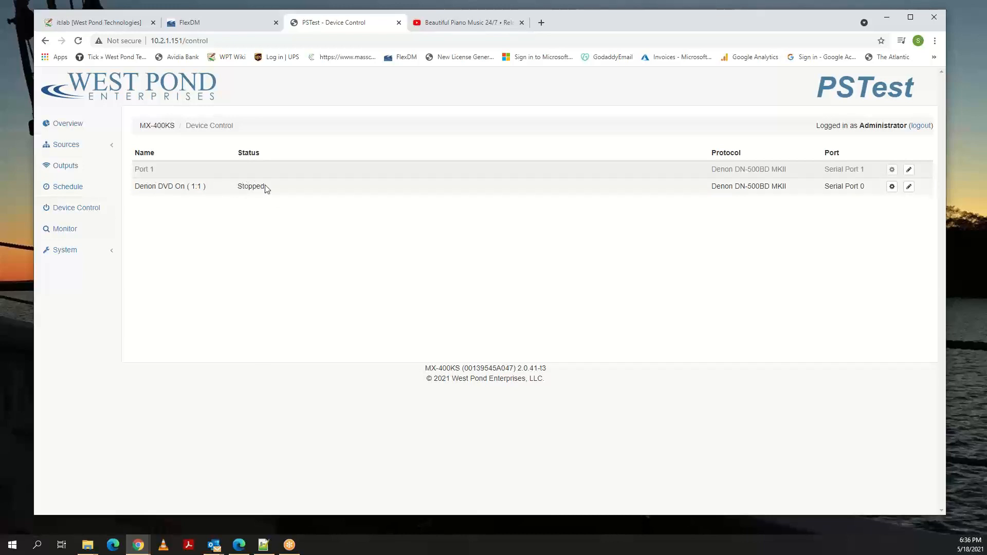
left_click(892, 187)
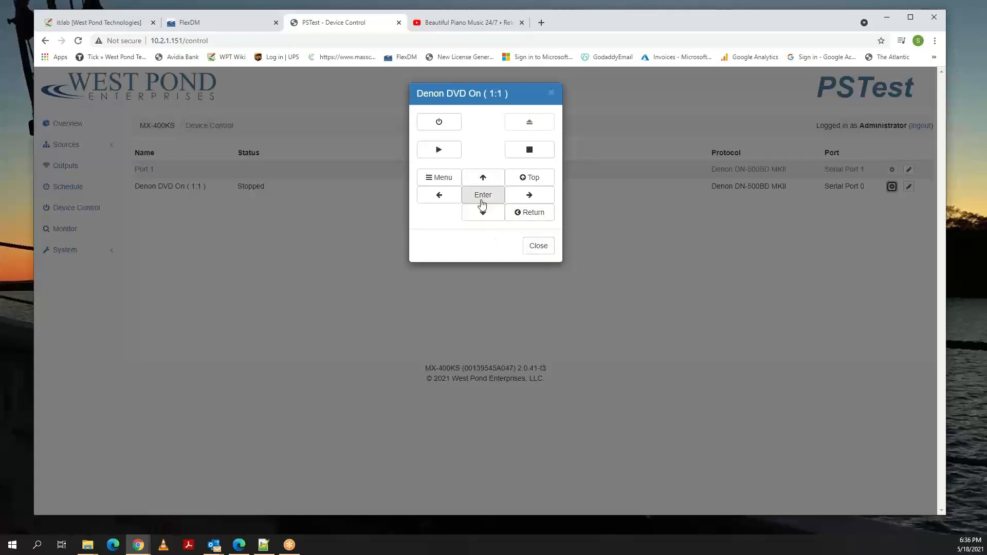
left_click(538, 245)
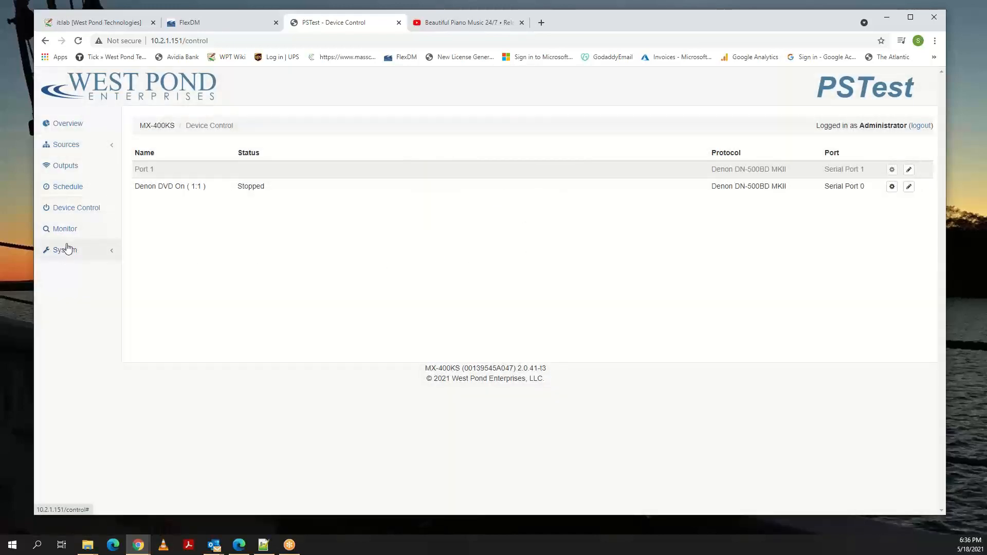
left_click(67, 251)
left_click(76, 231)
scroll(276, 245, "down", 6)
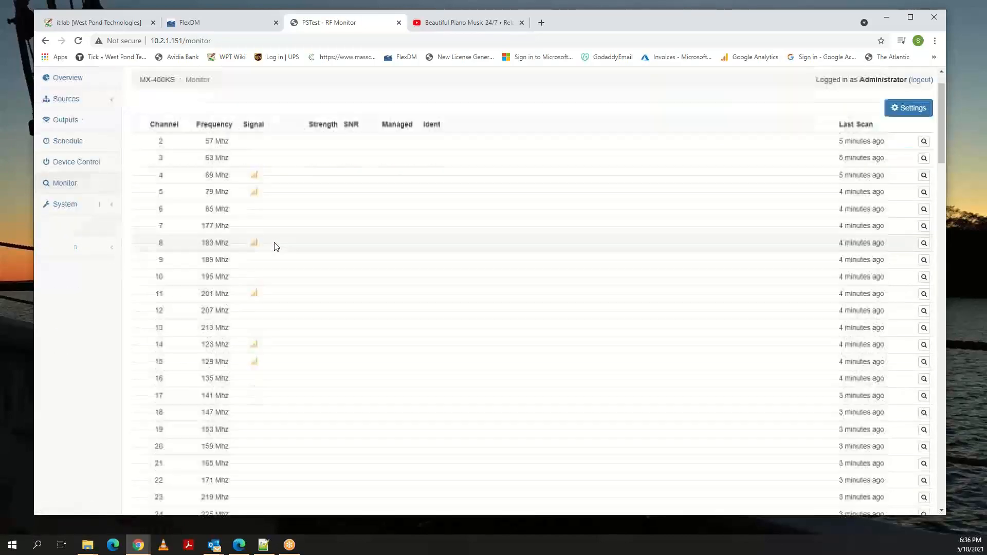
scroll(276, 247, "down", 2)
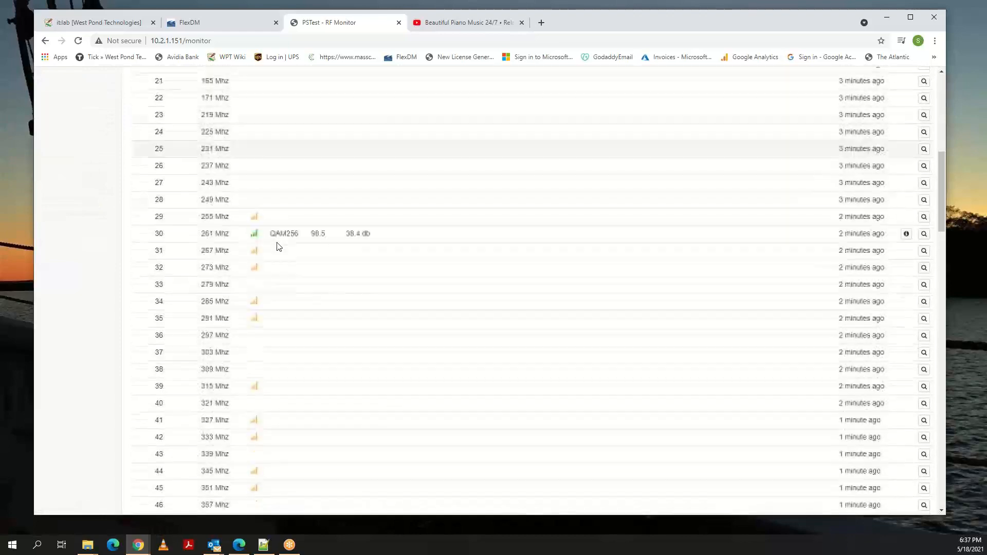
scroll(276, 247, "up", 8)
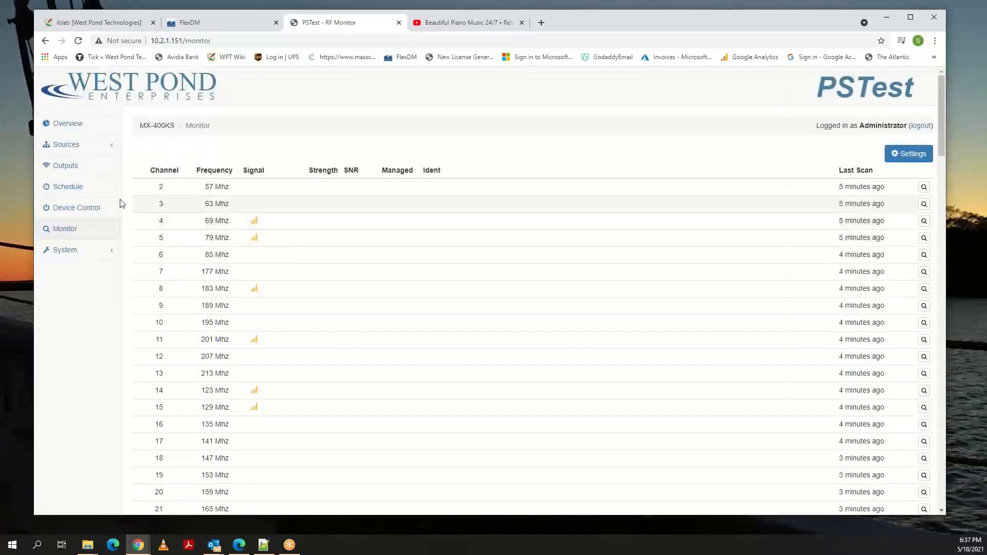
Check in the overview of outputs which RF cable channel RF 0 targets.
left_click(75, 126)
left_click(204, 157)
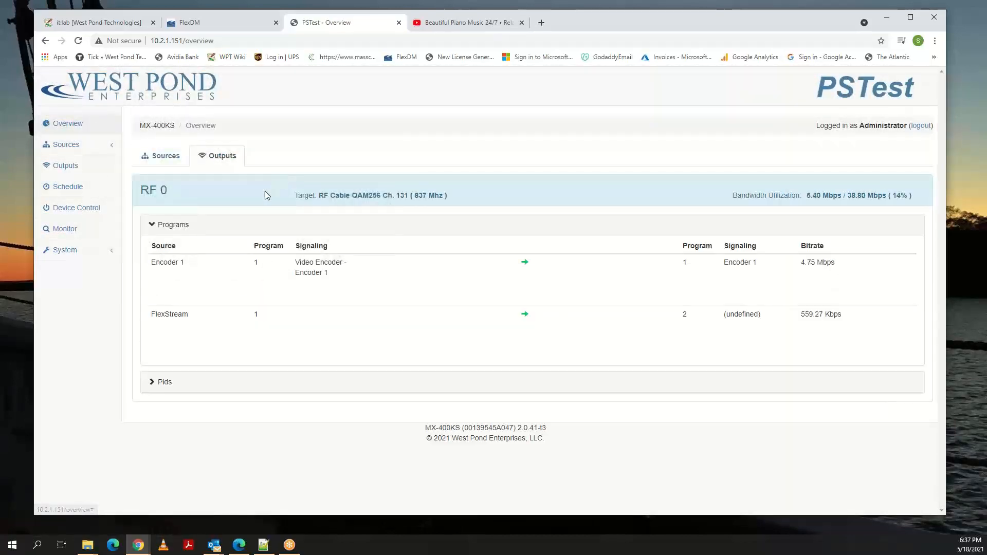
double_click(399, 193)
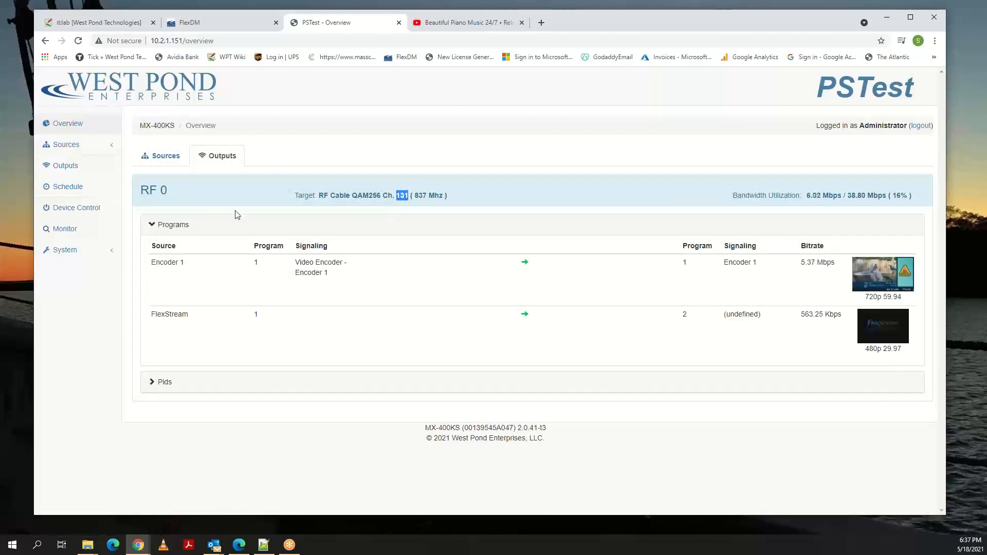
Find channel 131 in the RF Monitor, examine its program details, and close them.
left_click(66, 229)
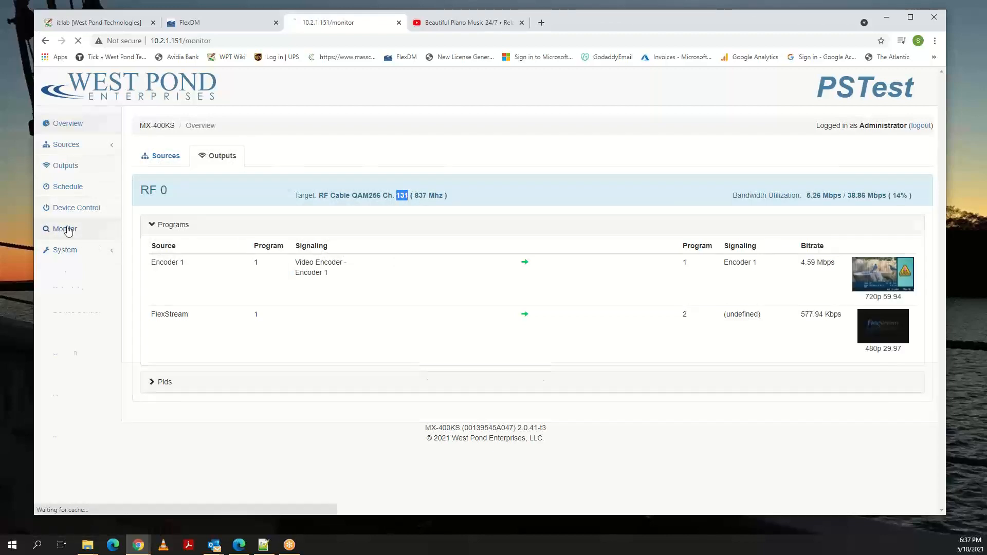
scroll(283, 246, "down", 8)
scroll(286, 245, "down", 4)
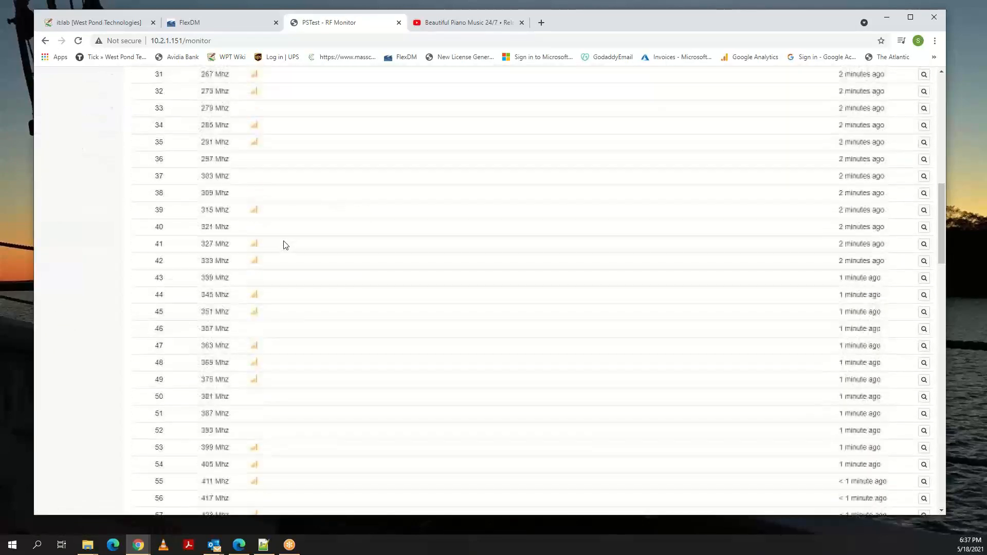
scroll(309, 189, "up", 3)
scroll(426, 215, "down", 15)
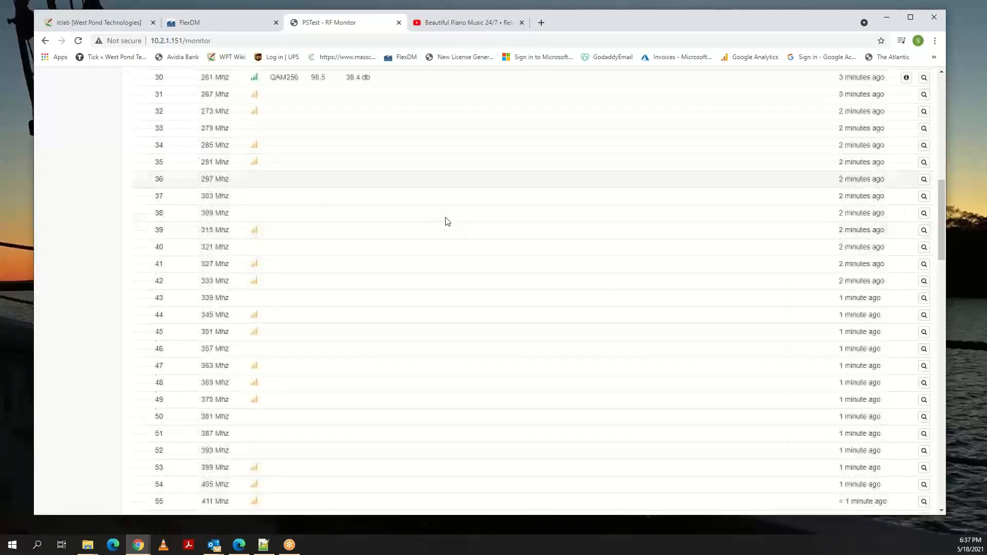
scroll(446, 221, "down", 8)
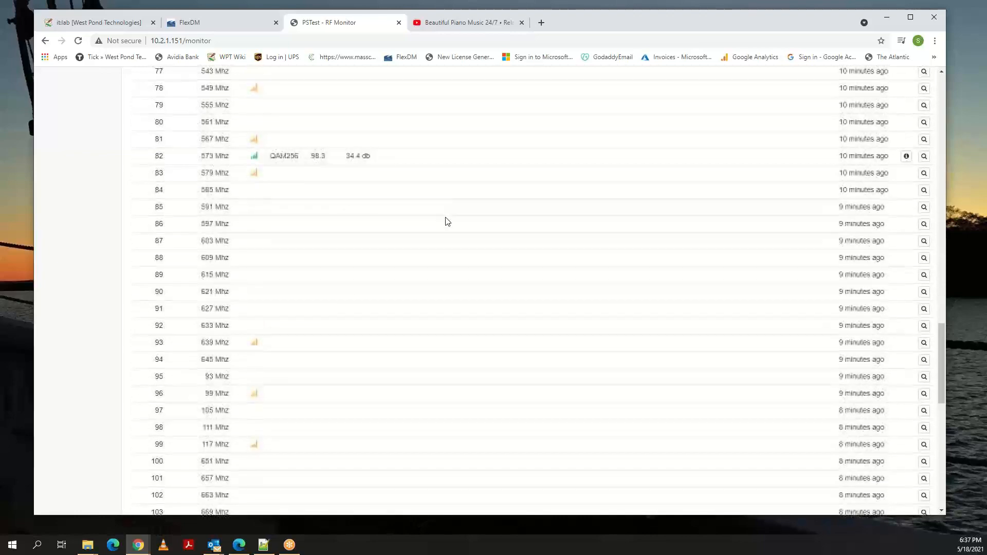
scroll(260, 233, "down", 6)
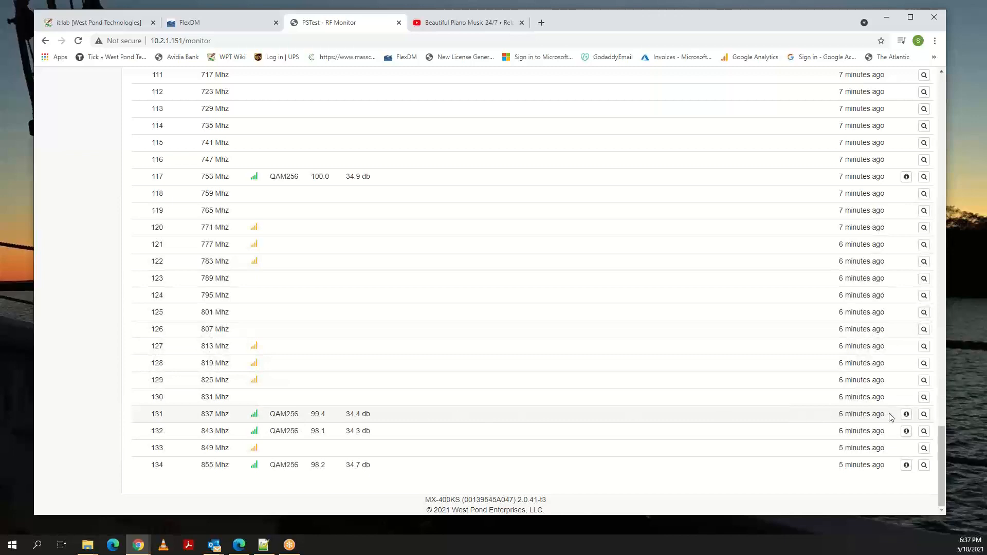
left_click(907, 415)
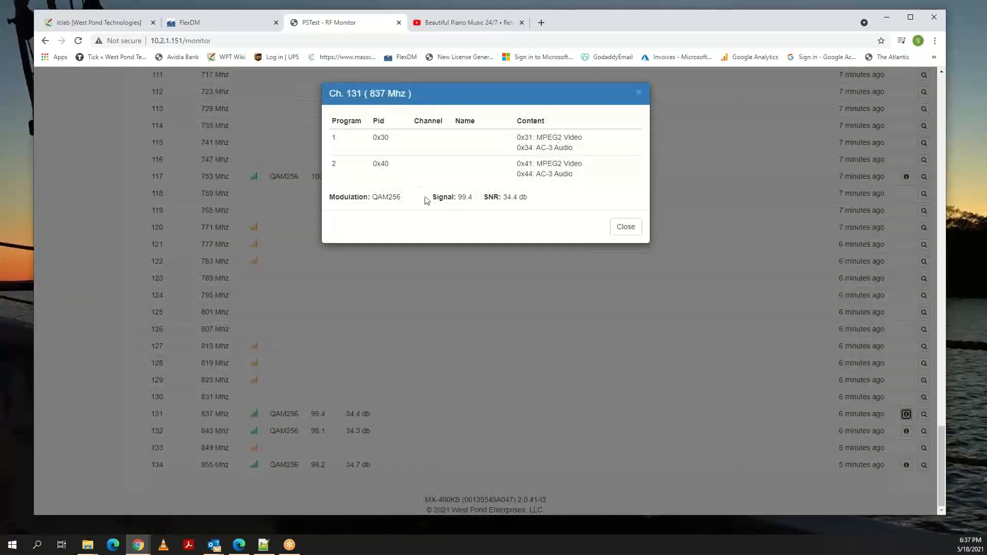
left_click(626, 228)
Examine the signal strength and SNR readings across the monitored channels, particularly channels 131 to 134.
scroll(165, 242, "up", 15)
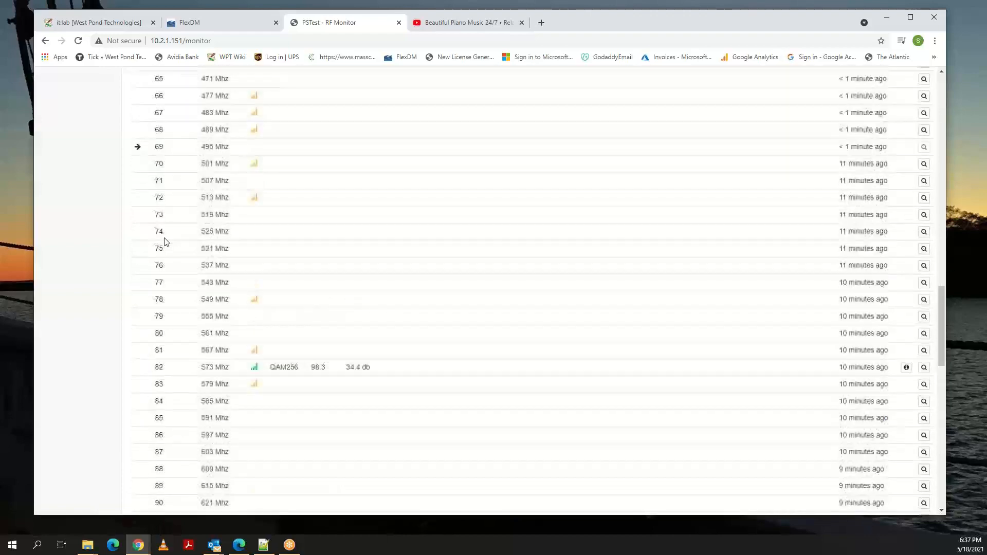
scroll(165, 243, "up", 20)
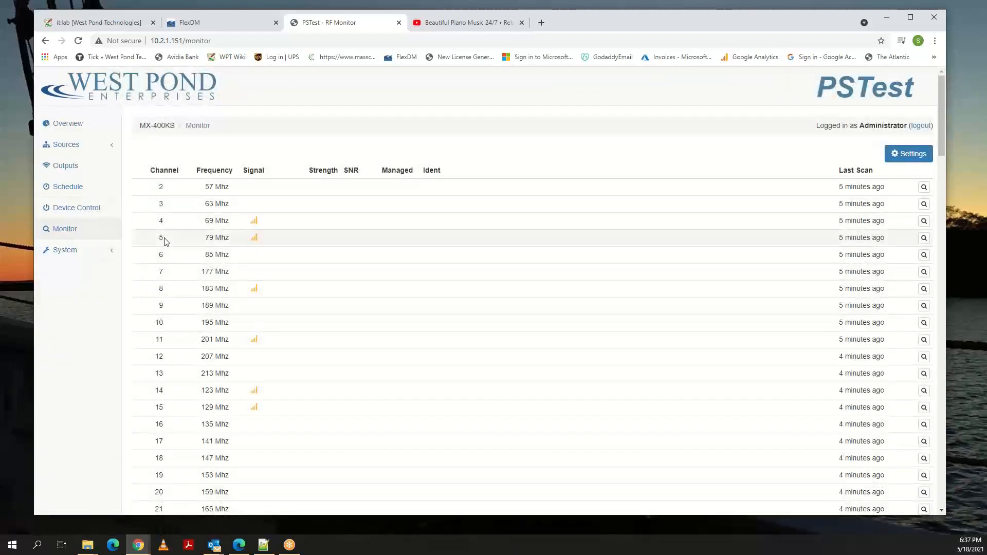
scroll(159, 247, "down", 10)
scroll(242, 223, "up", 3)
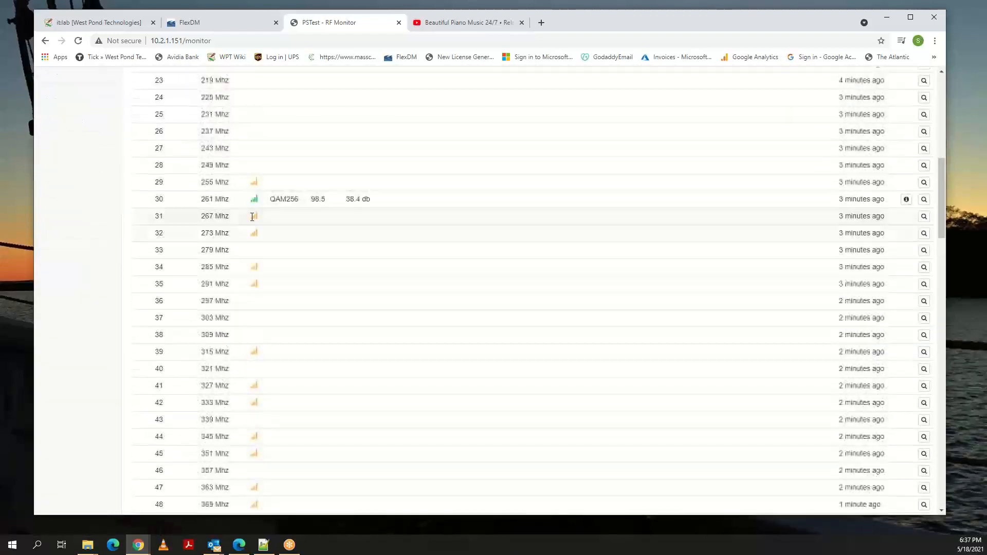
scroll(349, 251, "down", 9)
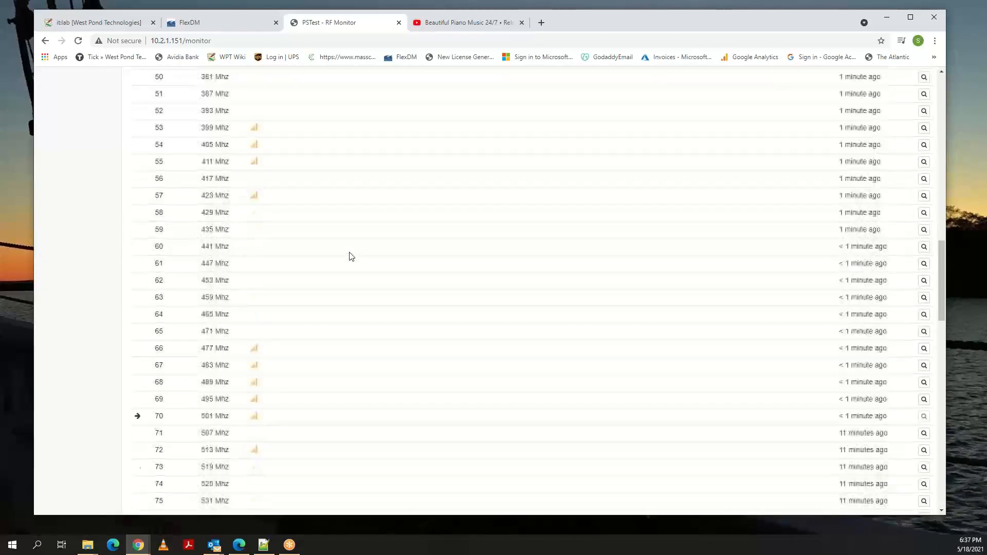
scroll(349, 256, "down", 6)
scroll(349, 288, "down", 5)
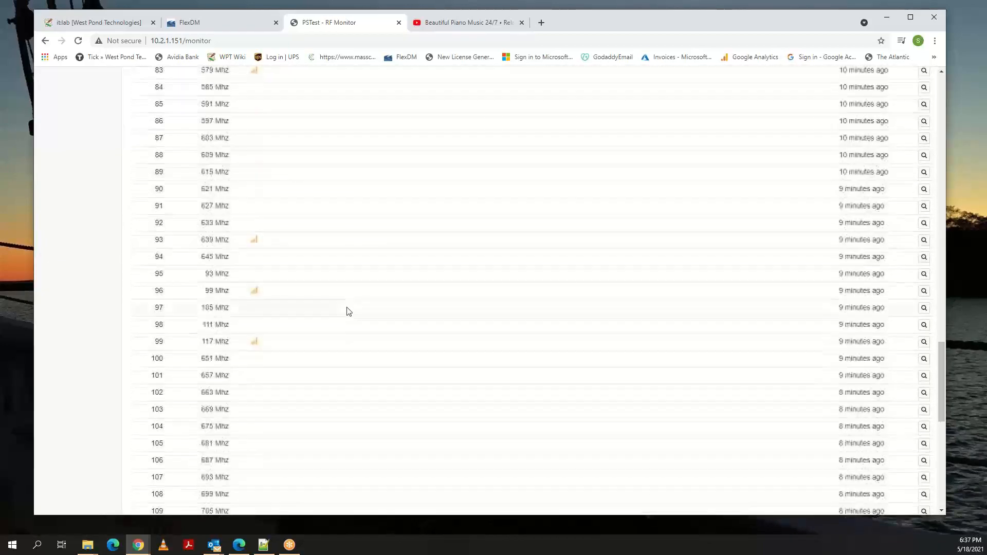
scroll(349, 308, "down", 9)
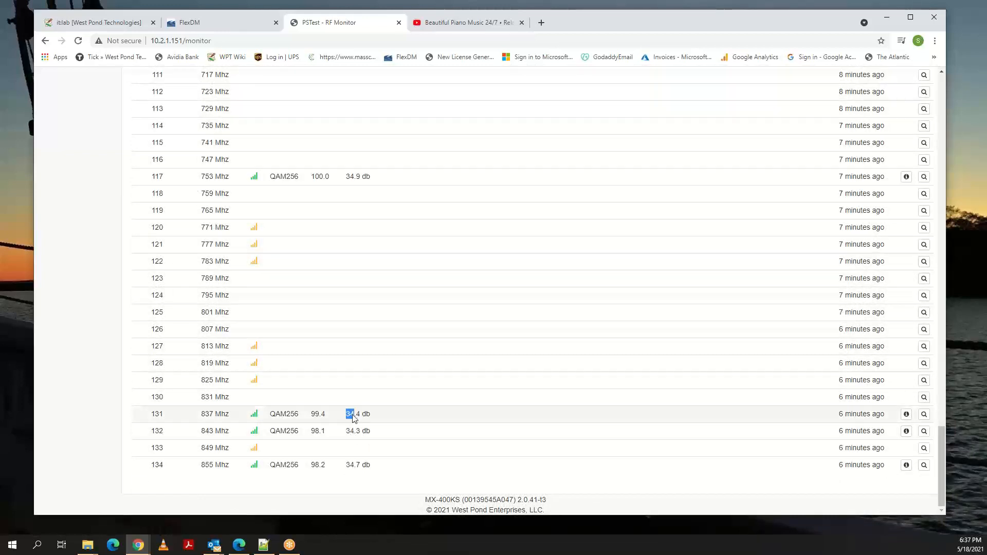
left_click_drag(353, 419, 368, 461)
left_click(363, 455)
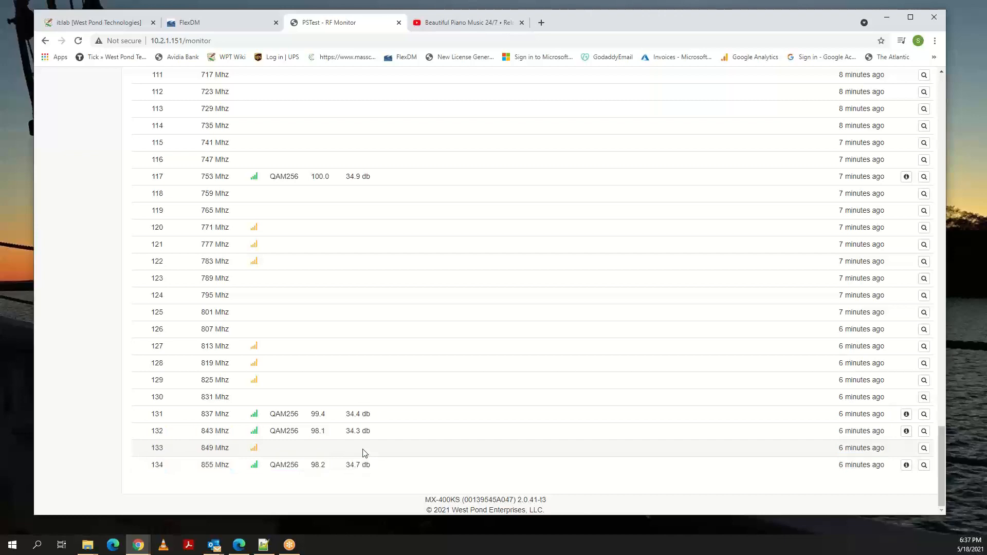
scroll(339, 370, "up", 5)
scroll(337, 368, "up", 20)
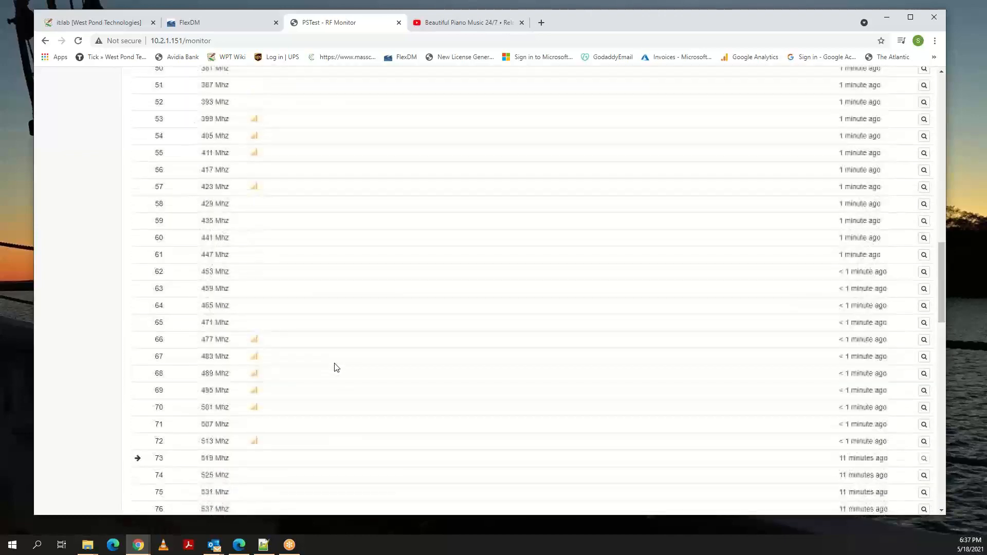
scroll(337, 367, "up", 4)
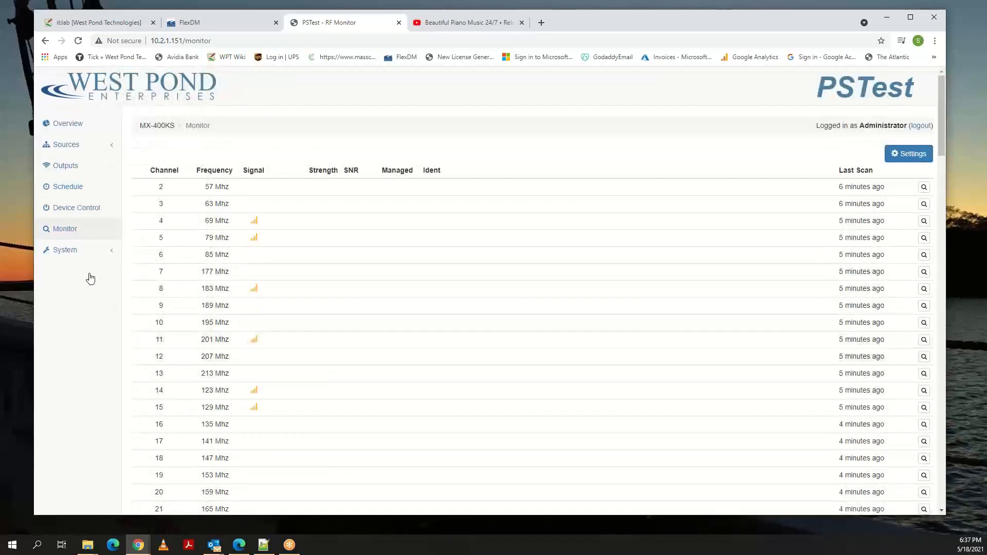
Examine the channel, modulation and power settings of output RF 0, and close them without saving.
left_click(64, 168)
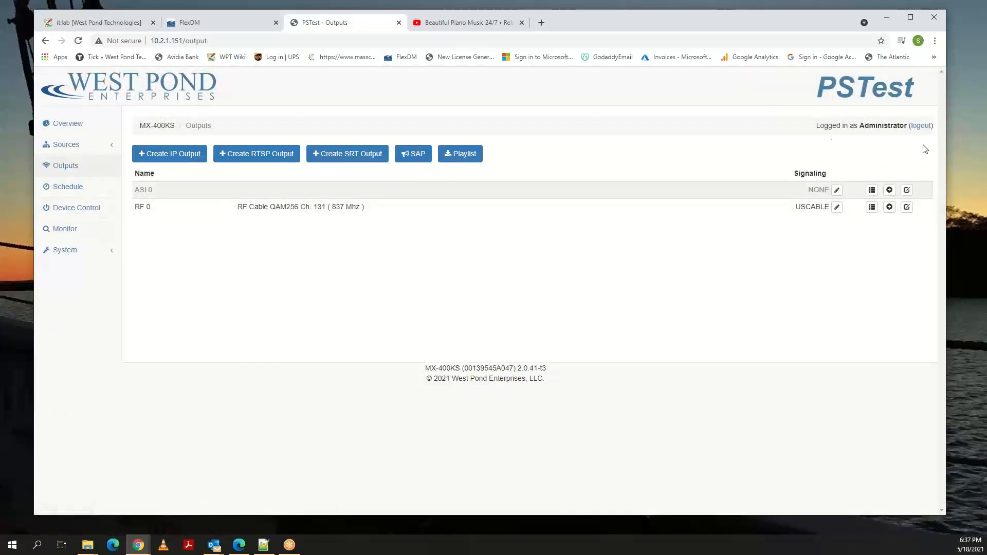
left_click(907, 207)
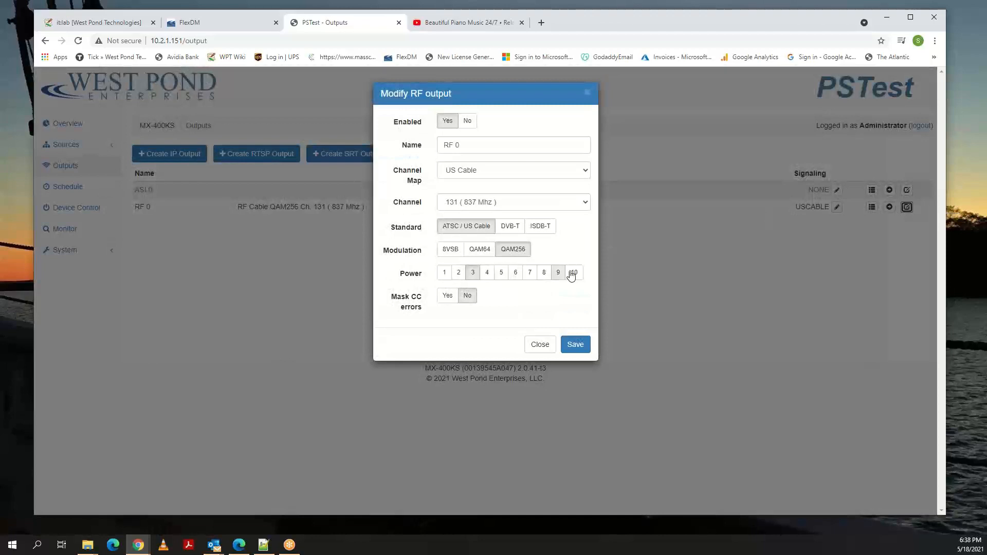
left_click(532, 340)
View the system settings, and look through the user roles in the account settings, selecting Operator.
left_click(66, 250)
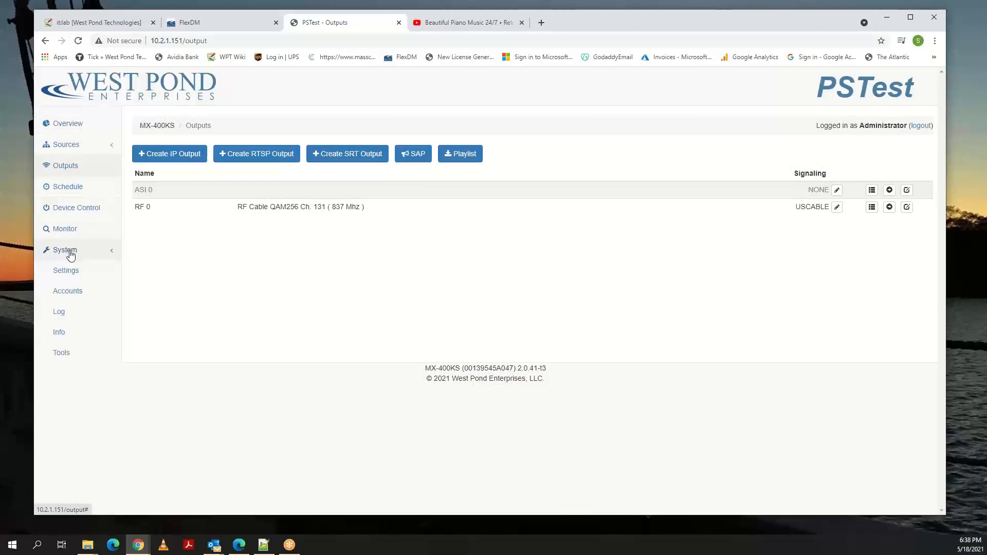
left_click(71, 270)
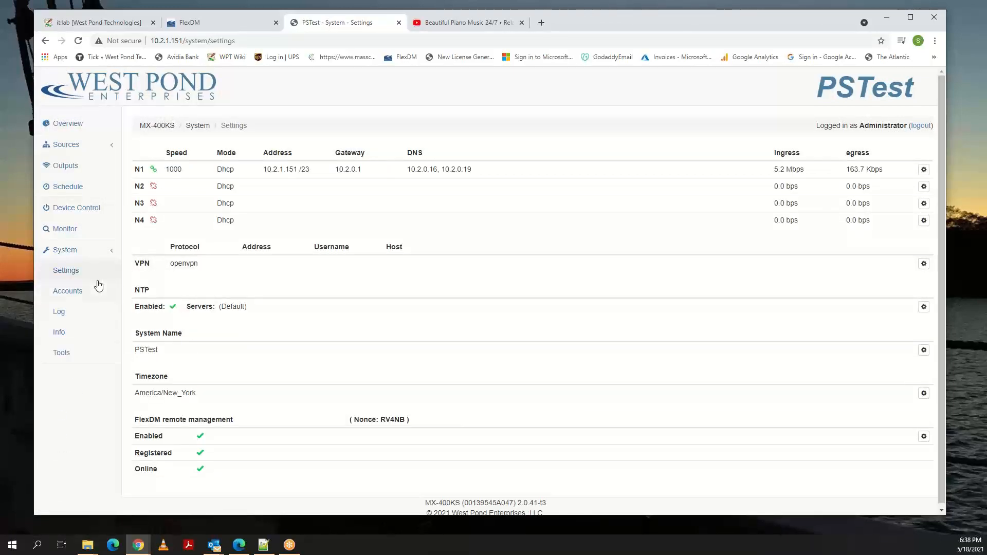
left_click(78, 292)
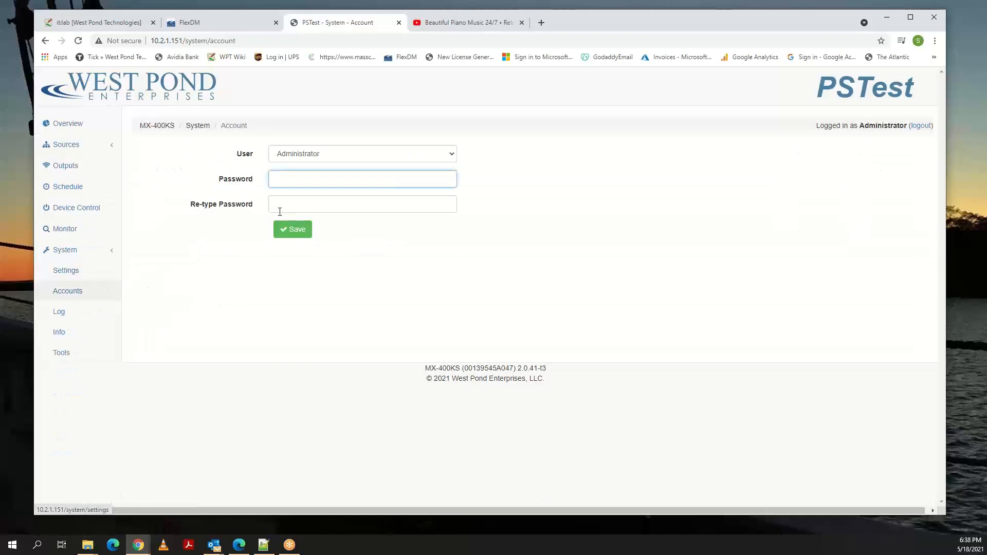
left_click(385, 153)
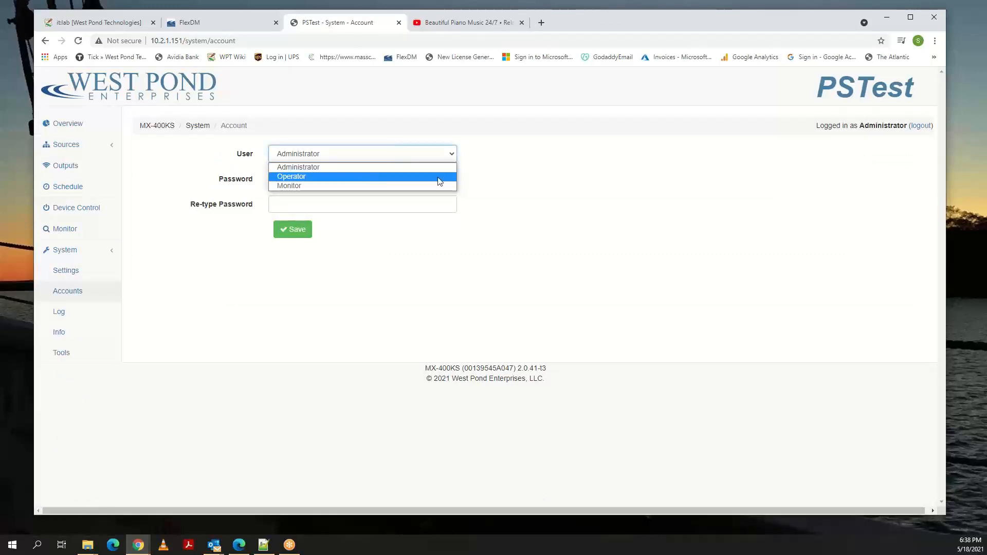
left_click(496, 173)
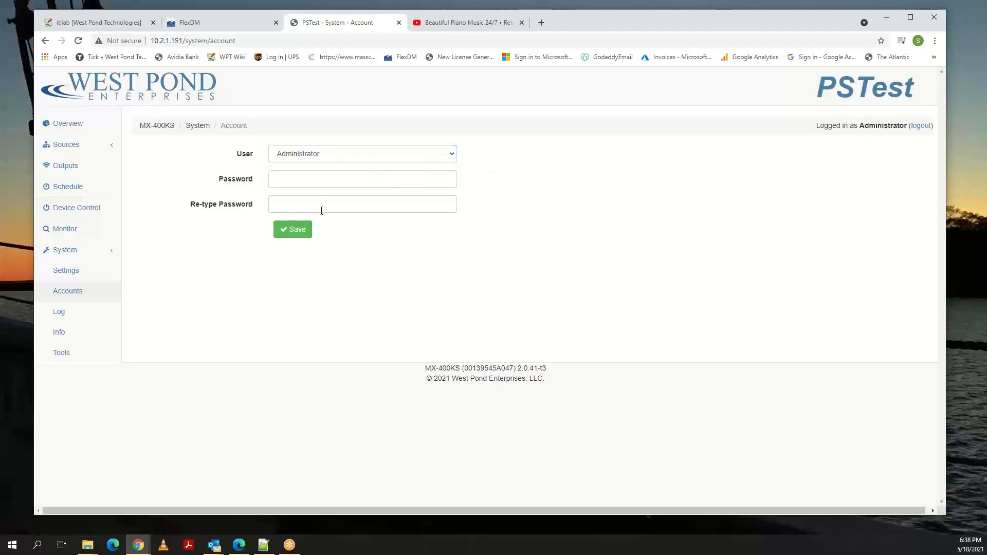
left_click(339, 156)
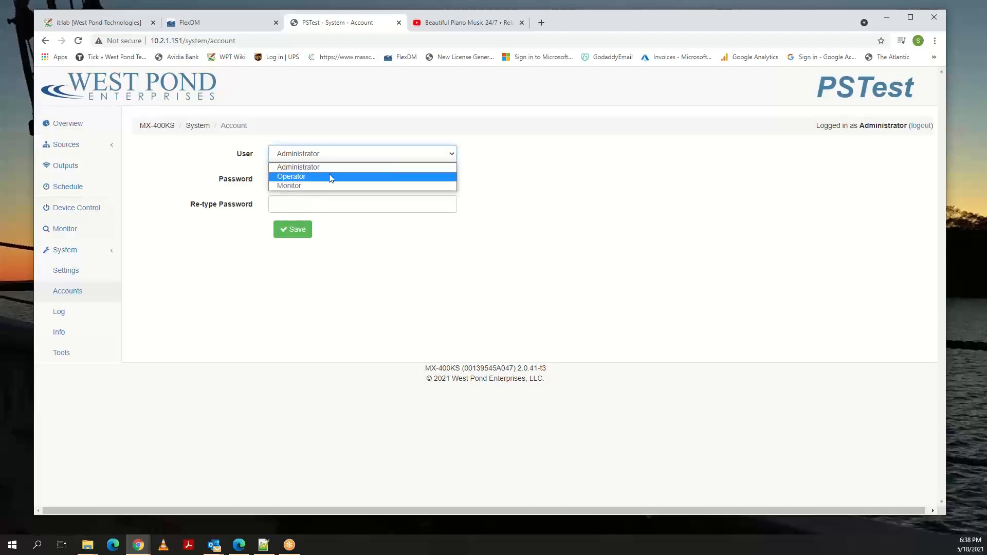
left_click(325, 176)
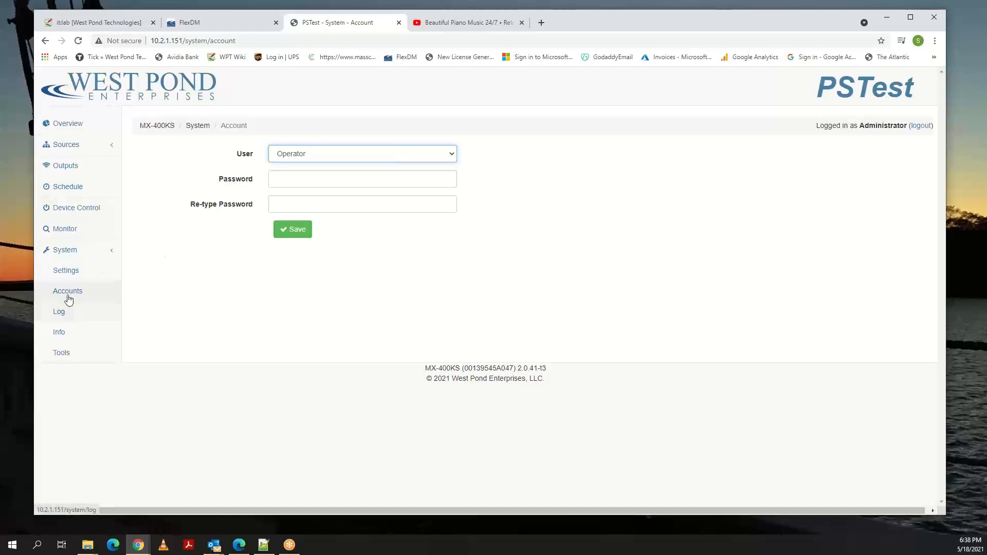
Check the device's timezone in the system settings.
left_click(69, 274)
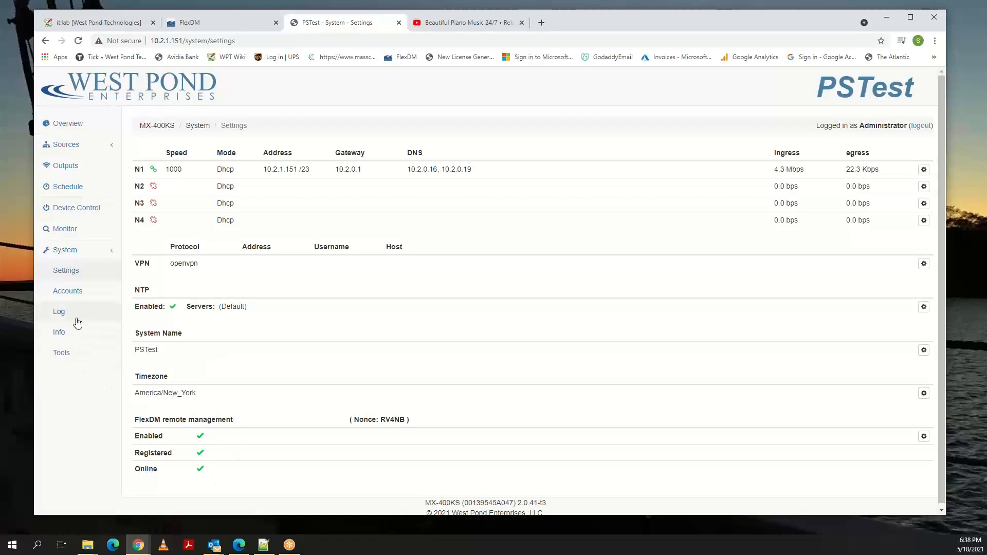
left_click_drag(197, 393, 141, 392)
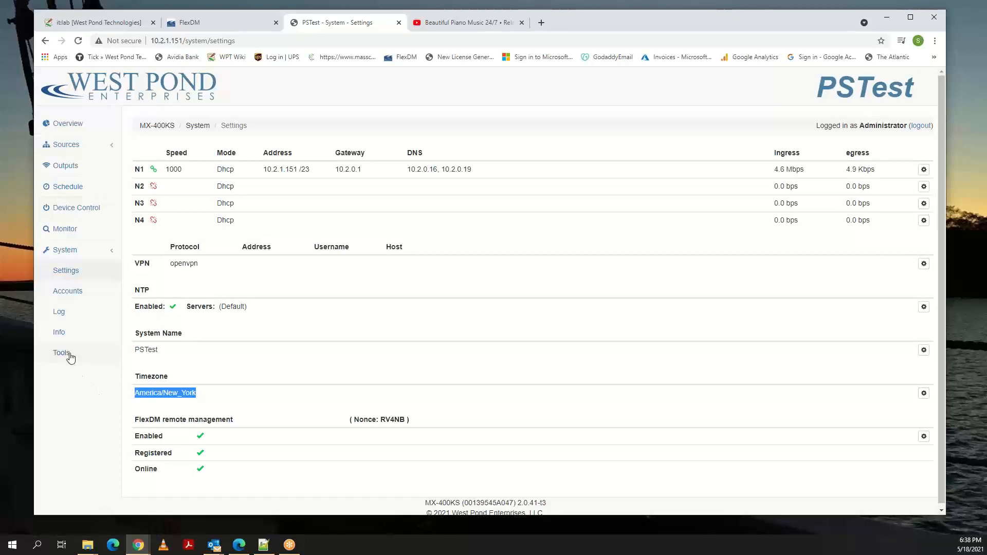
Examine the CPU load, uptime, software version and serial number in the system information, and return to the overview of sources.
left_click(66, 336)
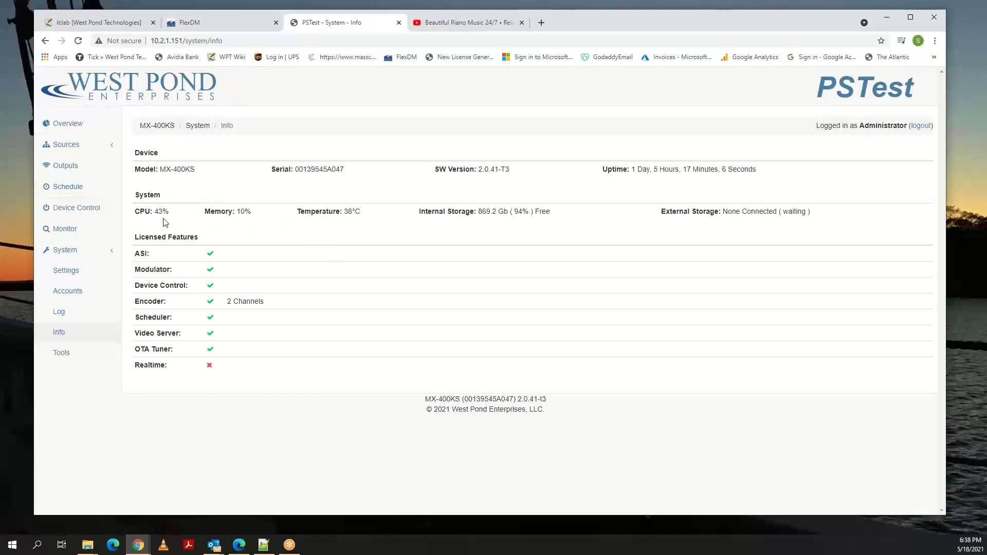
left_click_drag(136, 212, 168, 212)
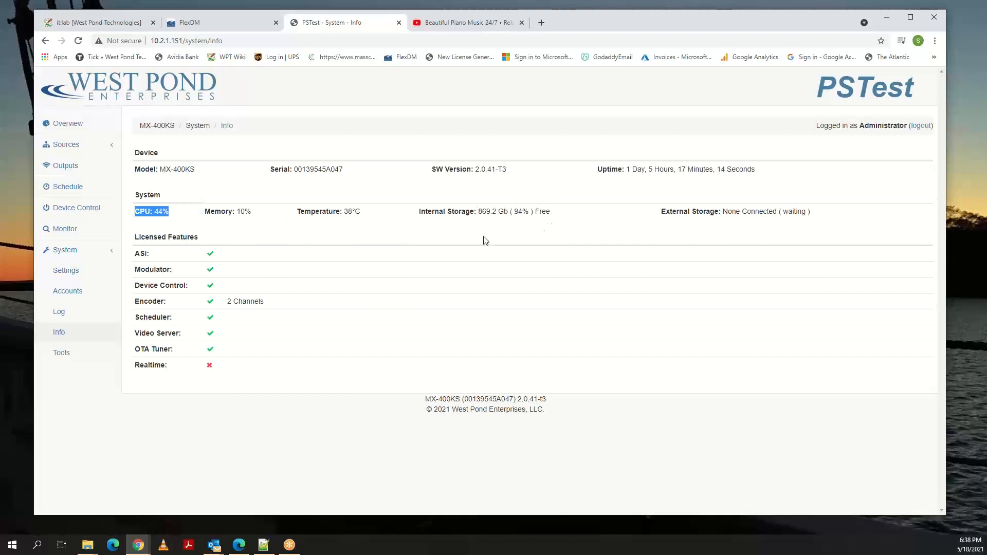
left_click_drag(627, 168, 662, 168)
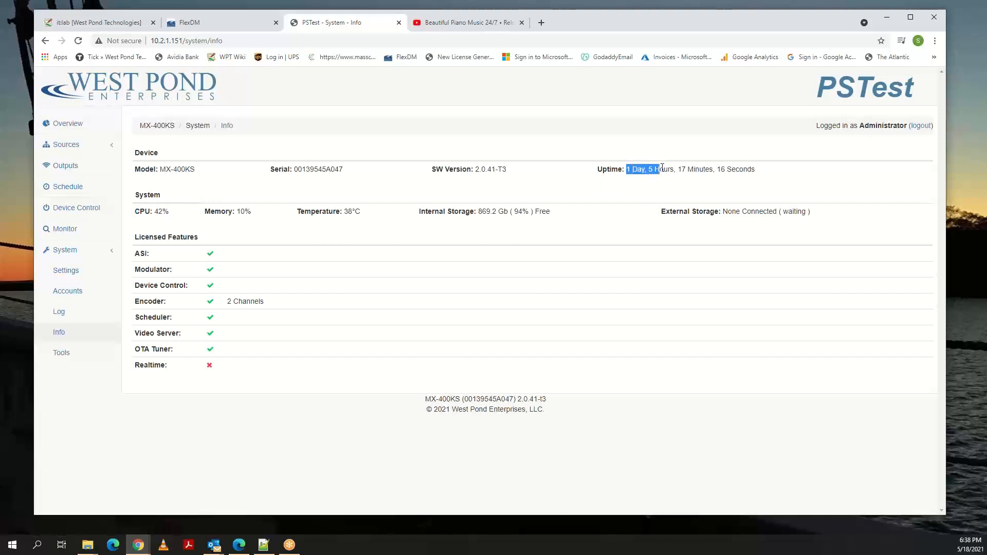
left_click_drag(509, 169, 471, 169)
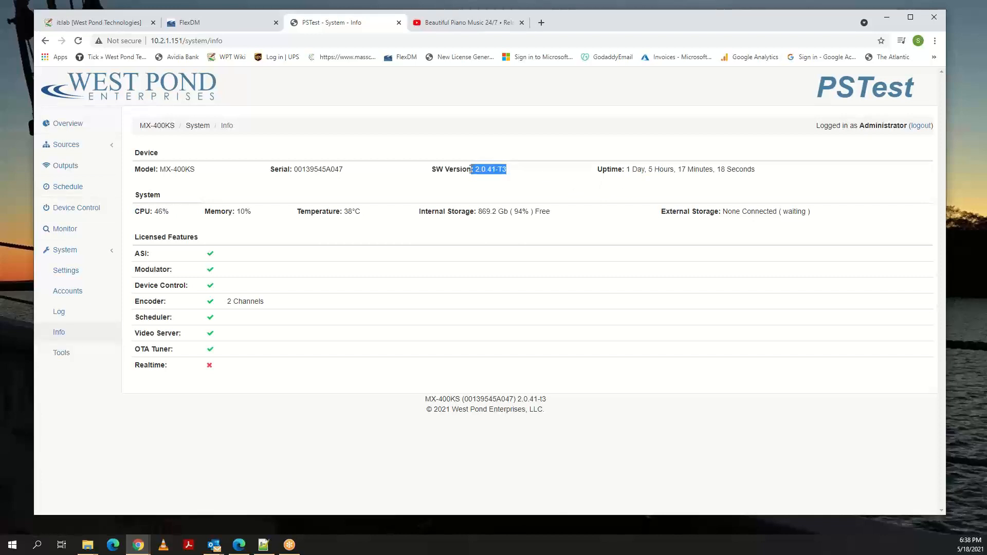
left_click_drag(343, 169, 306, 171)
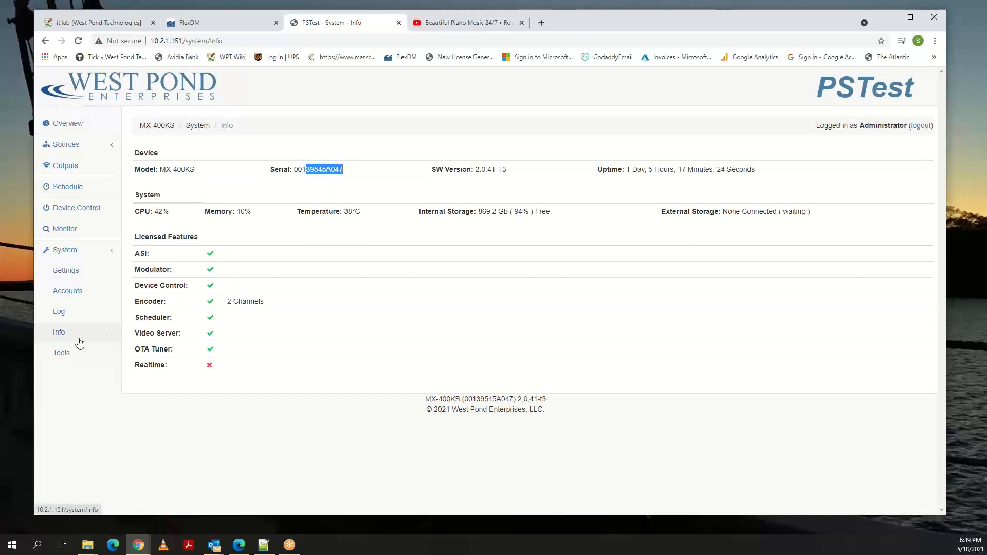
left_click(81, 127)
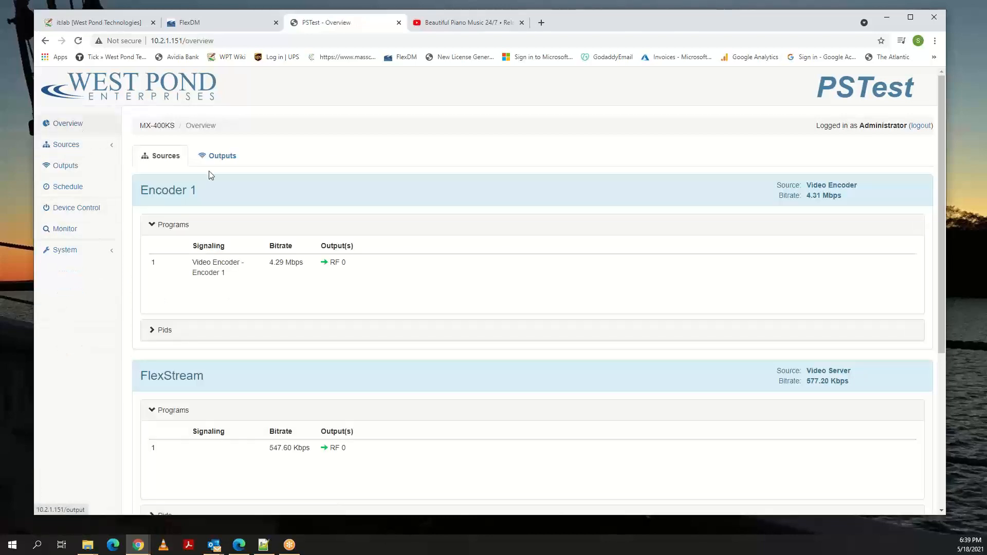